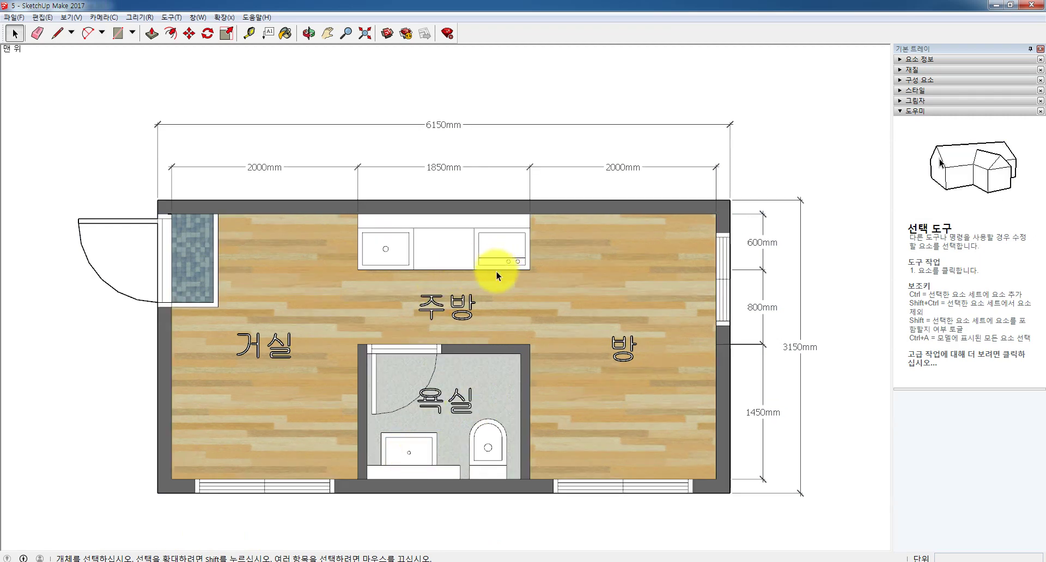
# Examine the kitchen counter, bathroom fixtures and room layout in the finished reference floor plan
pyautogui.scroll(3, 462, 438)
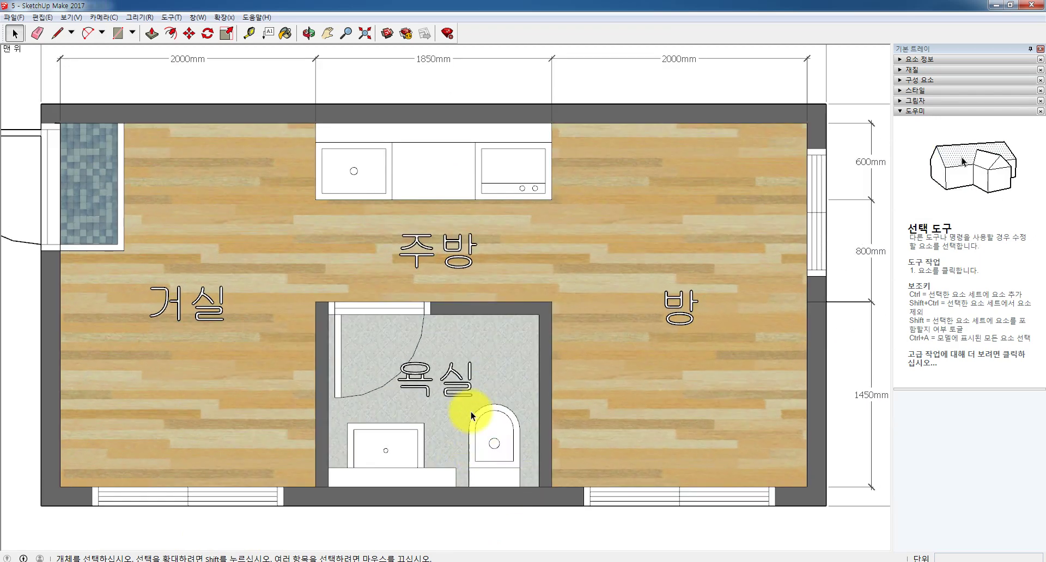
pyautogui.scroll(2, 514, 404)
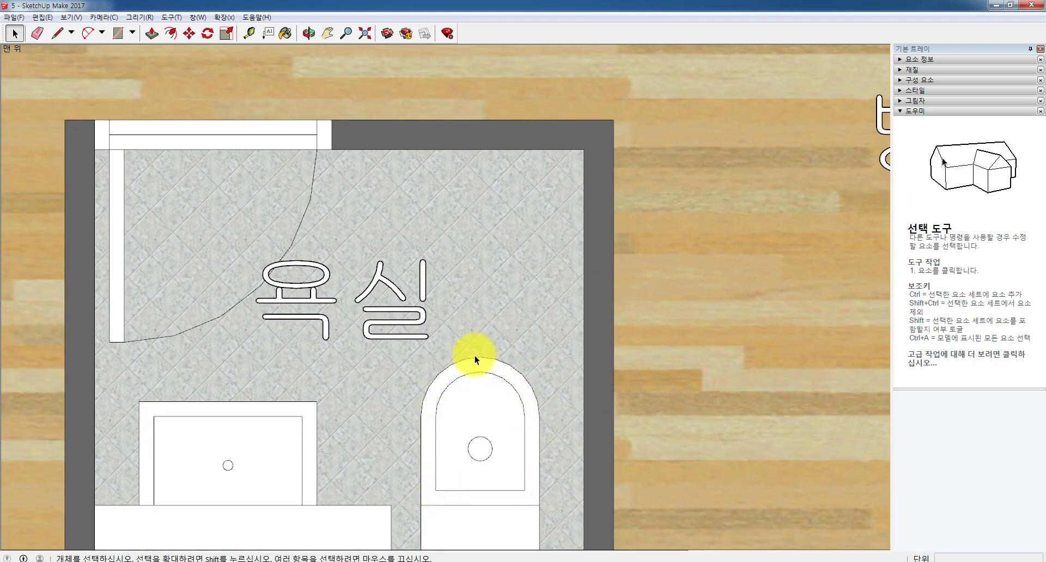
pyautogui.scroll(-5, 472, 472)
pyautogui.scroll(5, 490, 145)
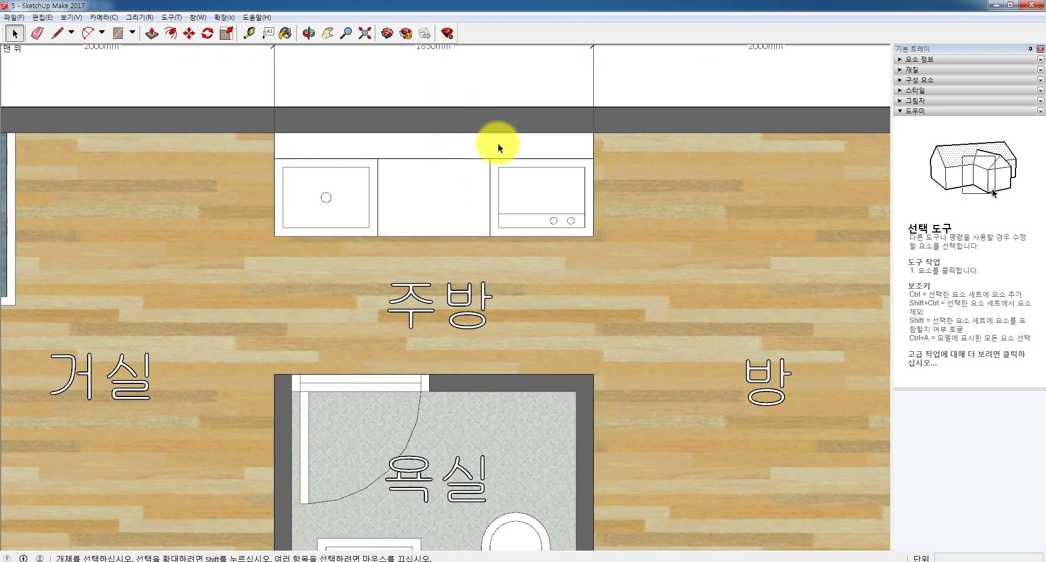
pyautogui.scroll(4, 551, 222)
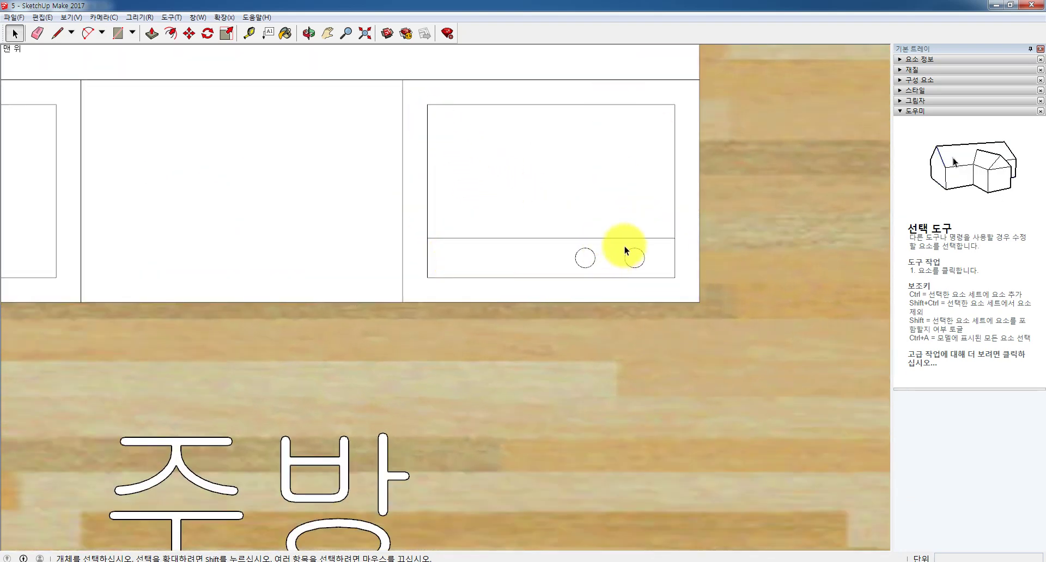
pyautogui.scroll(-5, 589, 261)
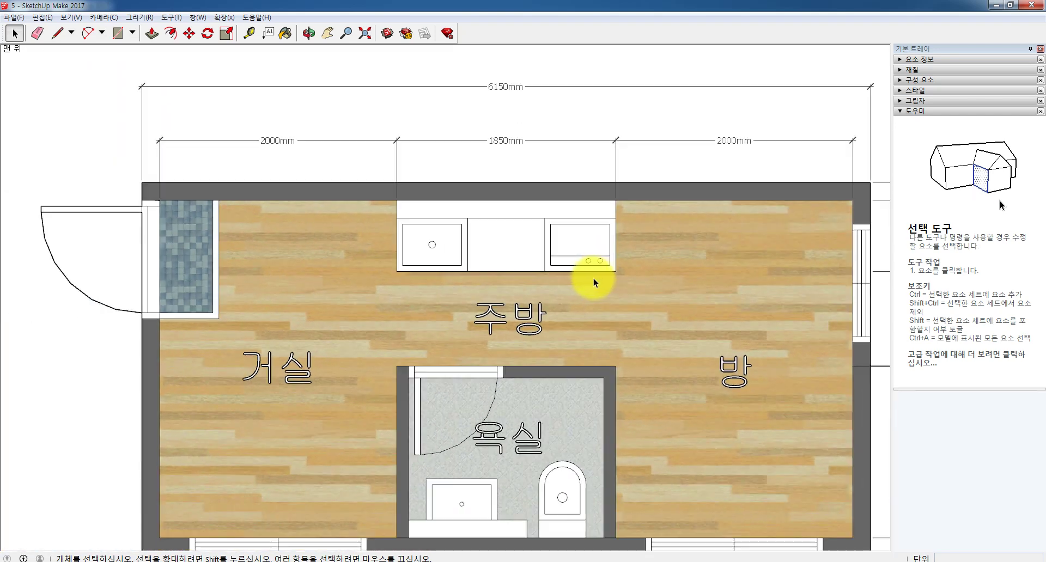
pyautogui.scroll(-4, 626, 472)
pyautogui.scroll(4, 608, 538)
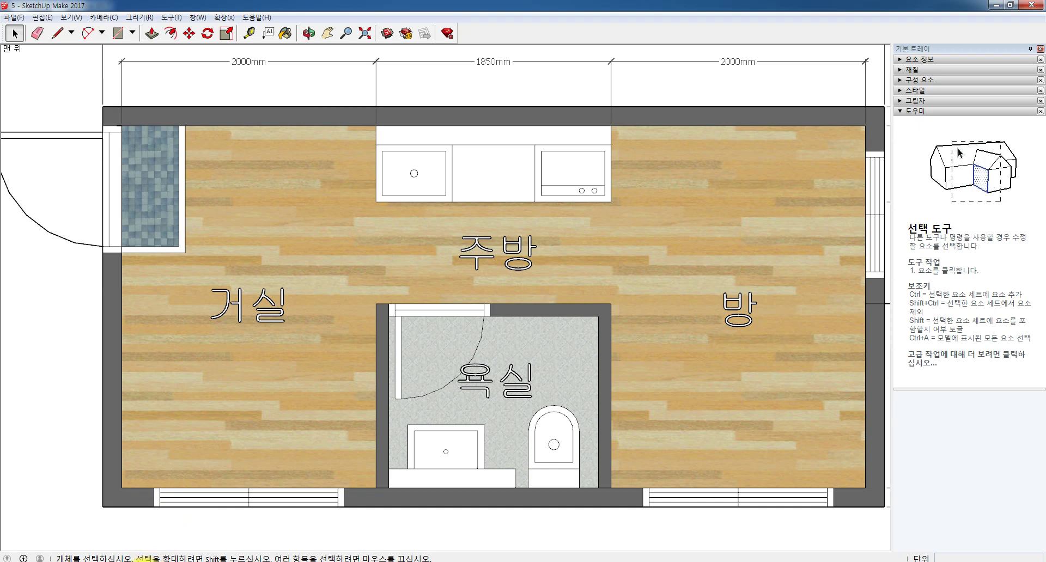
pyautogui.scroll(3, 558, 436)
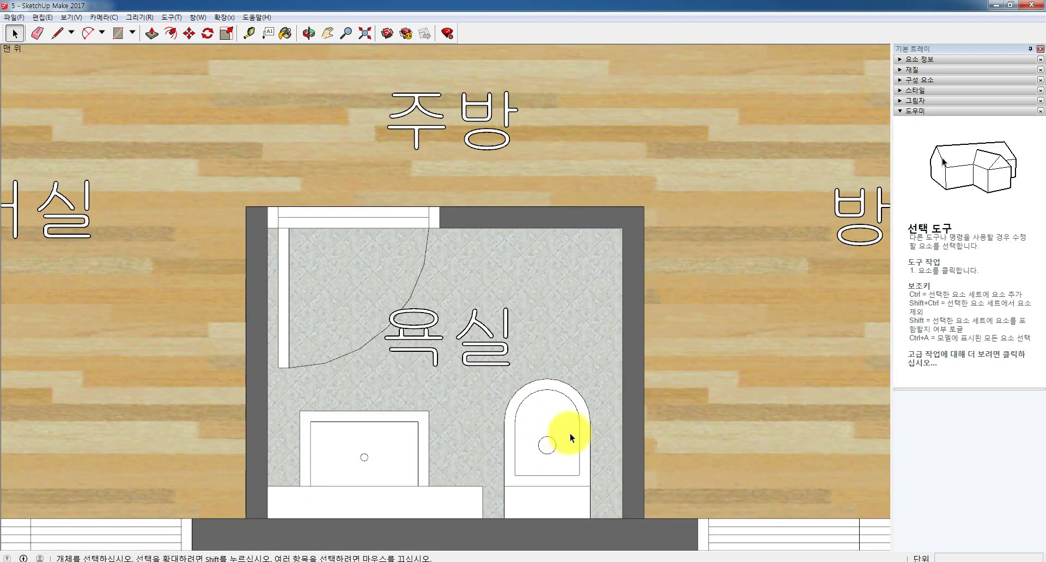
pyautogui.scroll(-3, 591, 438)
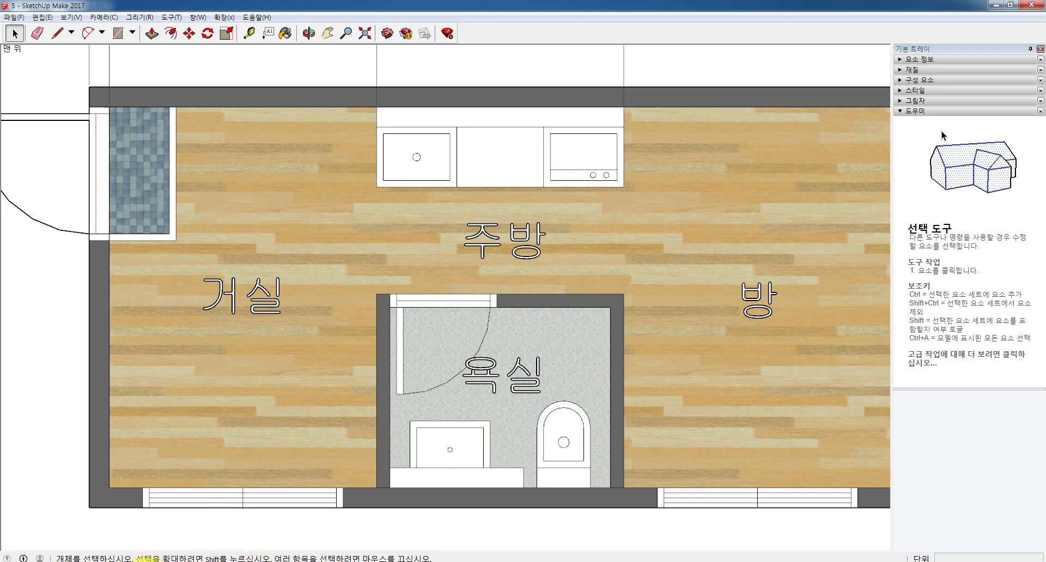
# Switch to the untitled drawing and, checking against the reference plan, draw 1400 mm lines from the bathroom's two outer corners up to the inner wall edge
pyautogui.moveTo(150, 561)
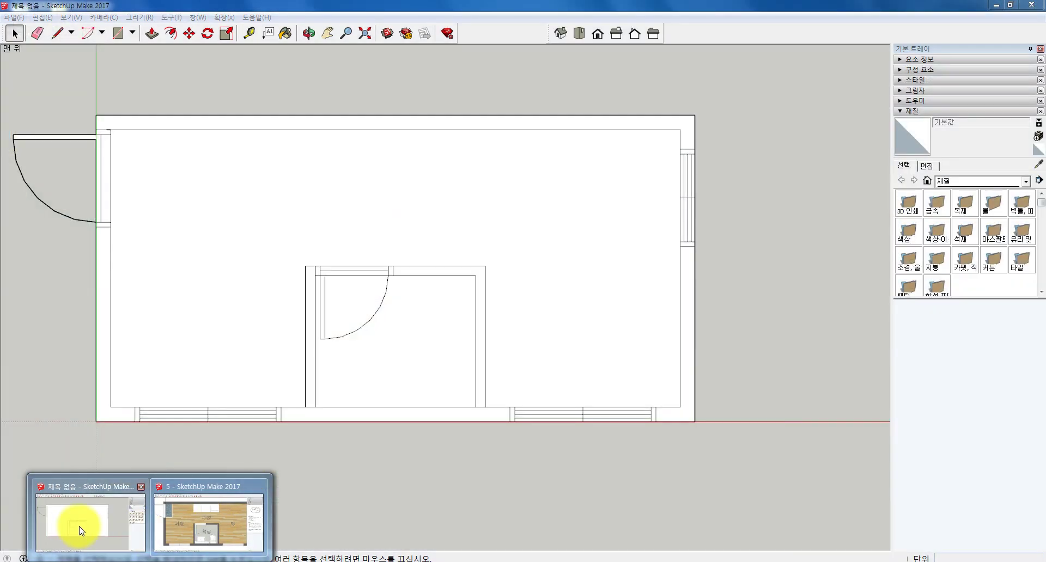
pyautogui.click(79, 526)
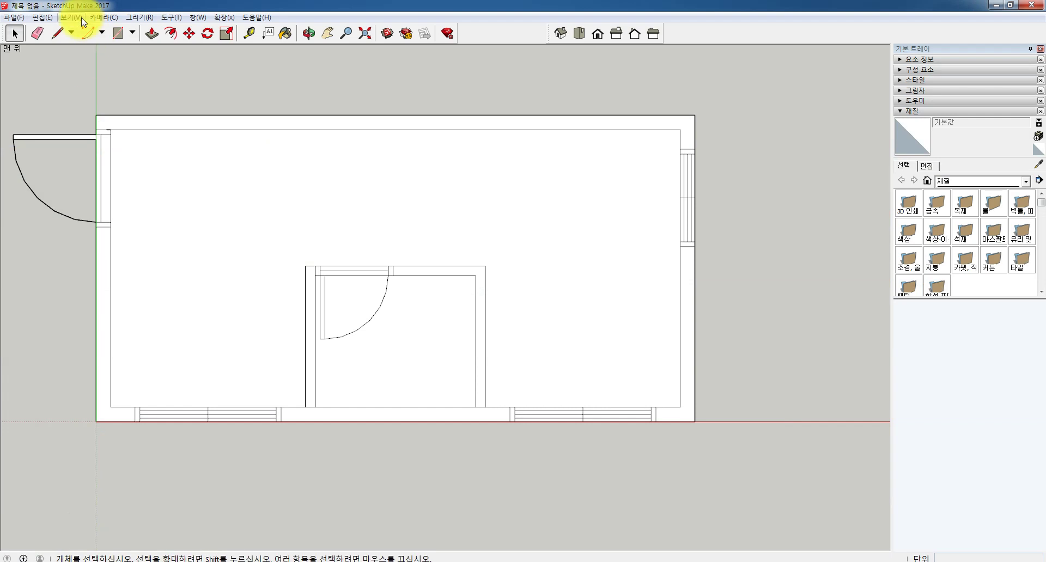
pyautogui.click(56, 33)
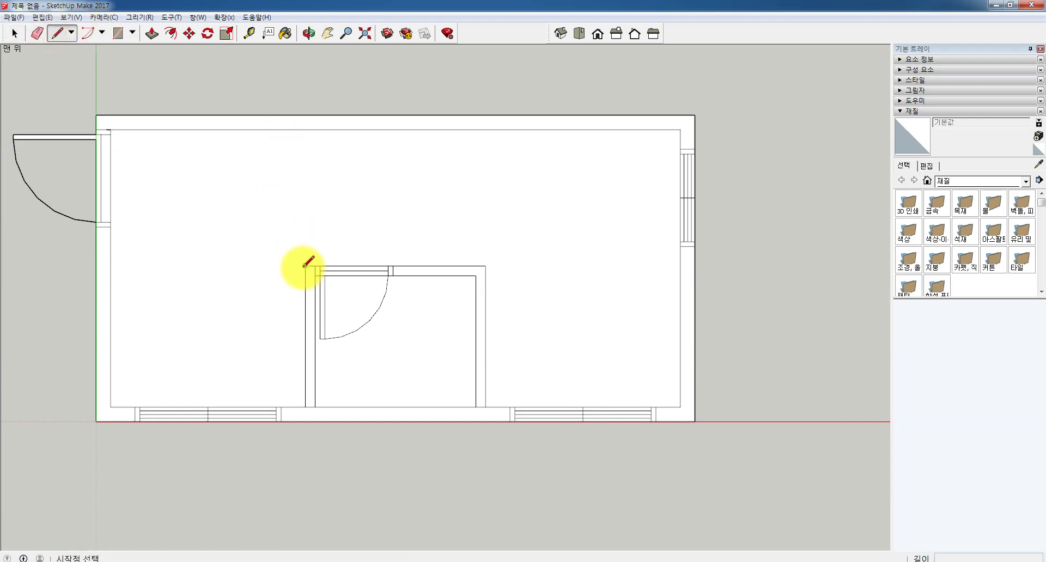
pyautogui.moveTo(150, 561)
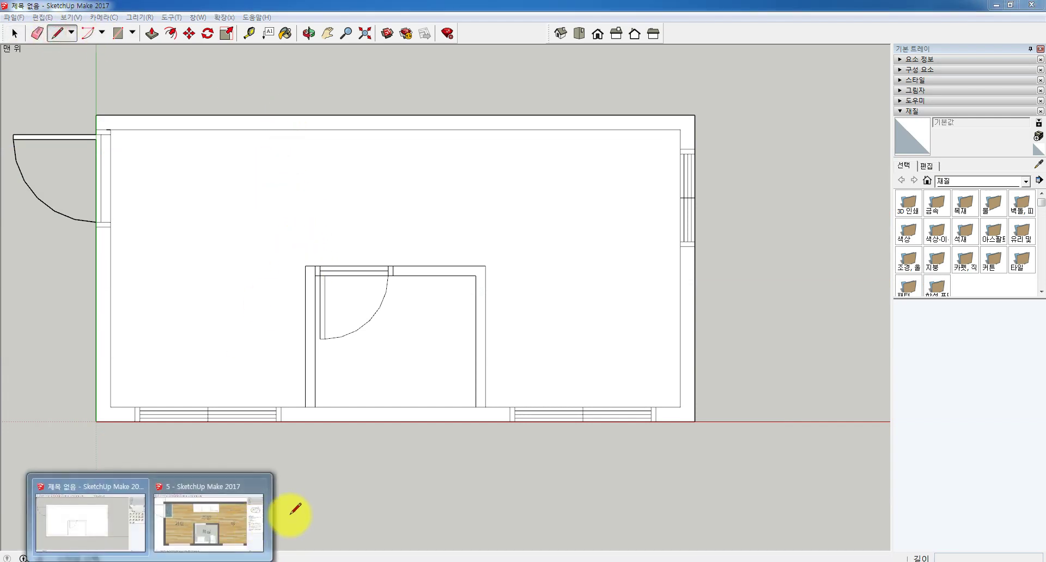
pyautogui.click(201, 521)
pyautogui.scroll(-2, 527, 269)
pyautogui.scroll(1, 657, 280)
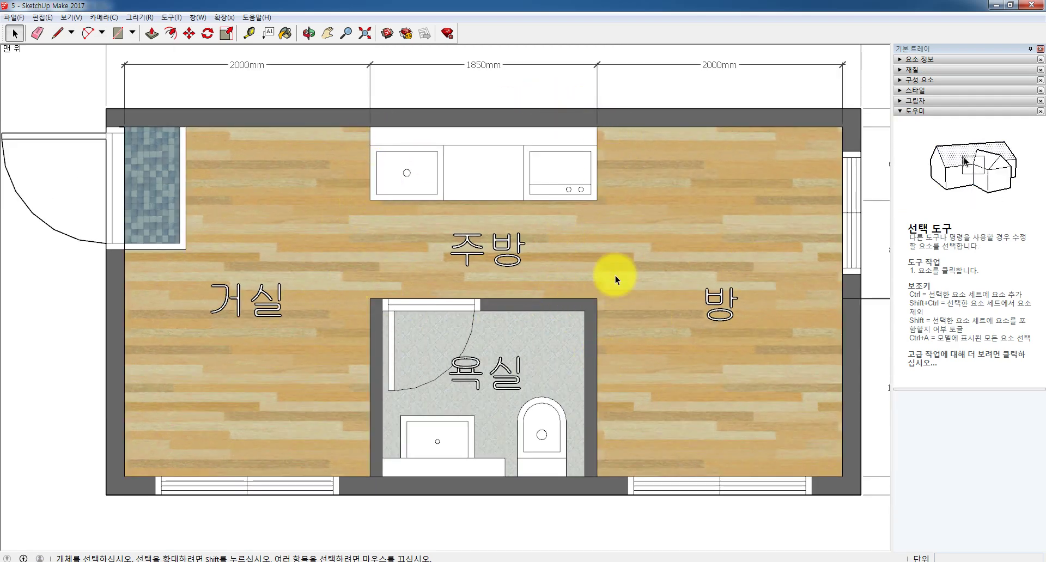
pyautogui.moveTo(150, 556)
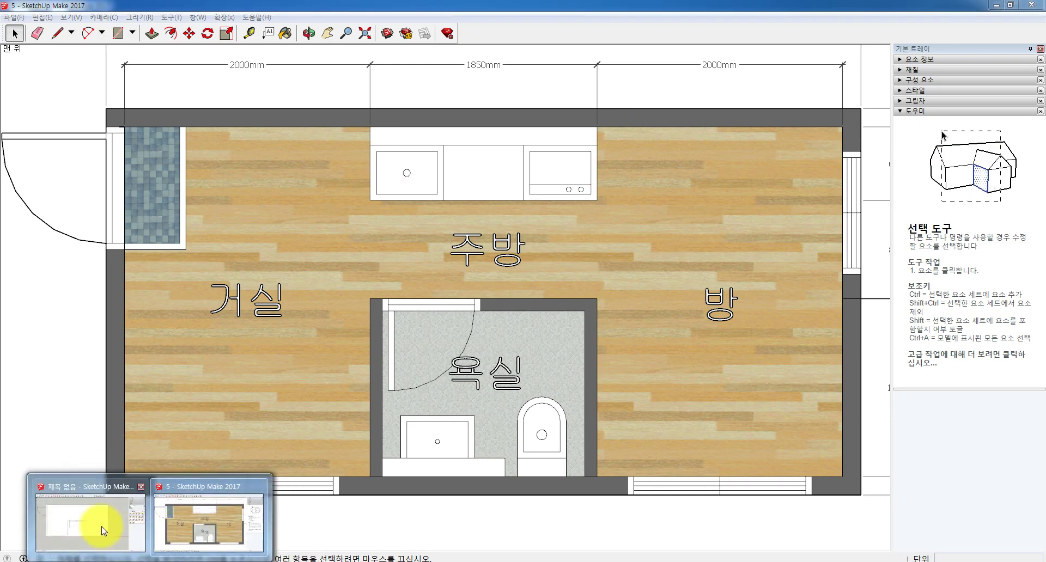
pyautogui.click(101, 526)
pyautogui.click(305, 265)
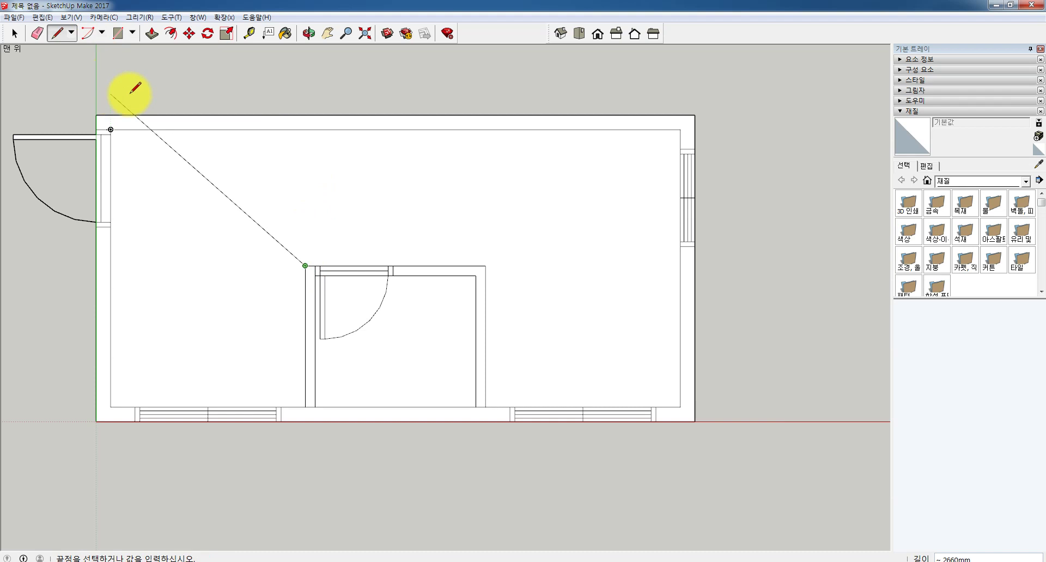
pyautogui.click(305, 130)
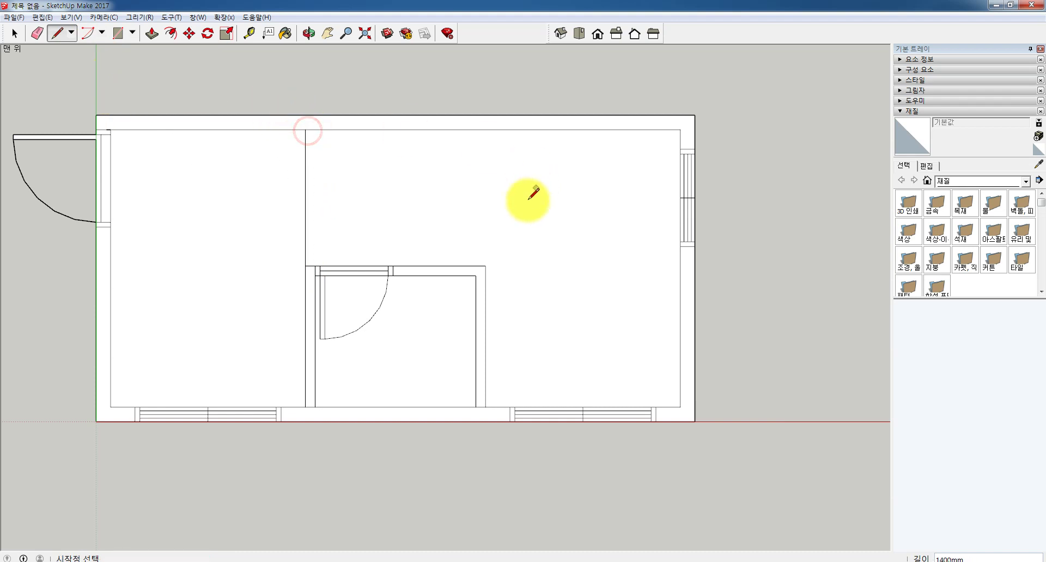
pyautogui.click(485, 265)
pyautogui.click(485, 129)
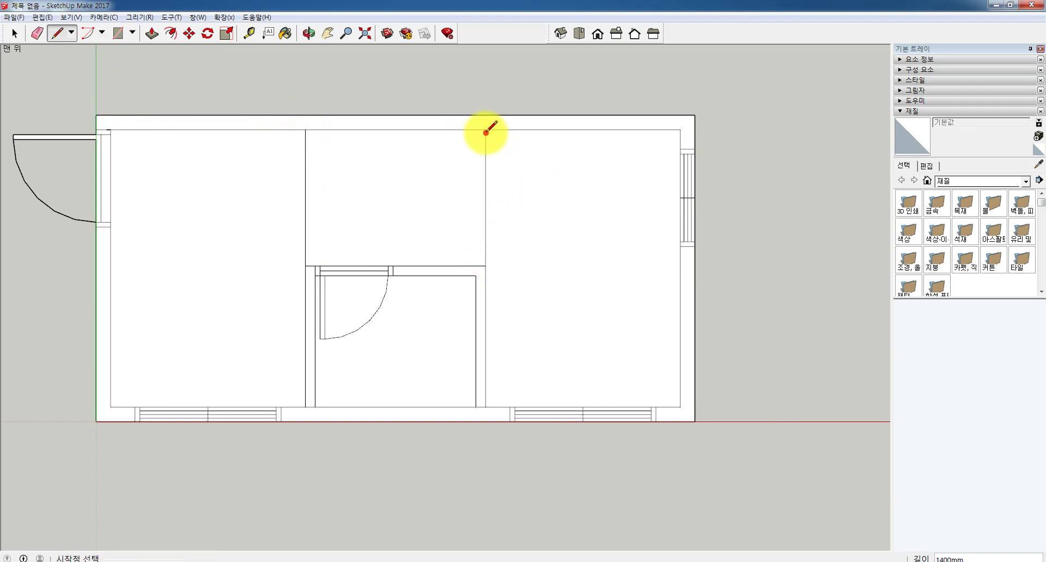
# Draw 600 mm down the left kitchen line from the inner wall edge, and from there an 1850 mm horizontal line to the right kitchen line
pyautogui.click(305, 130)
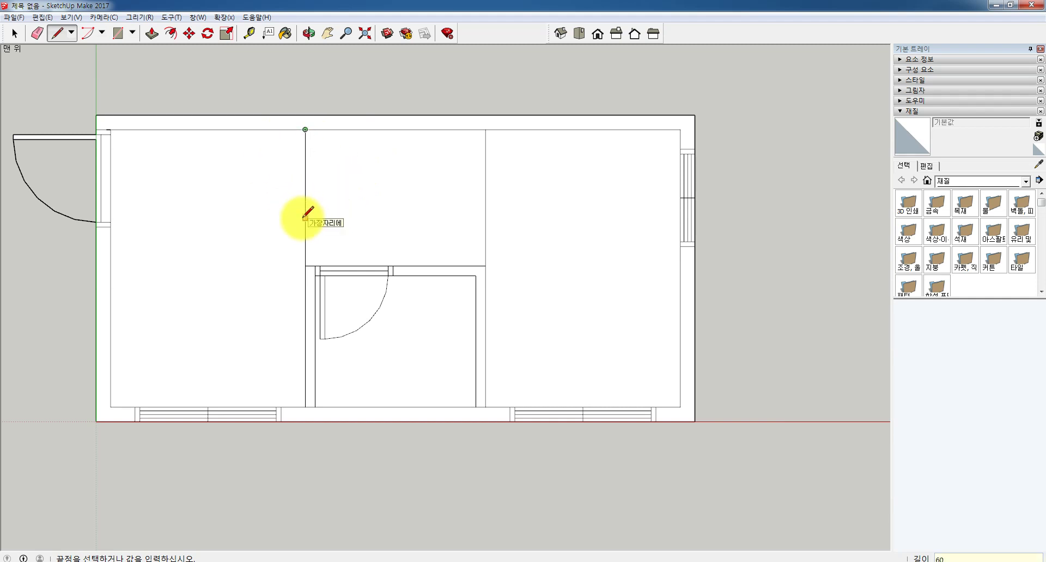
pyautogui.click(305, 129)
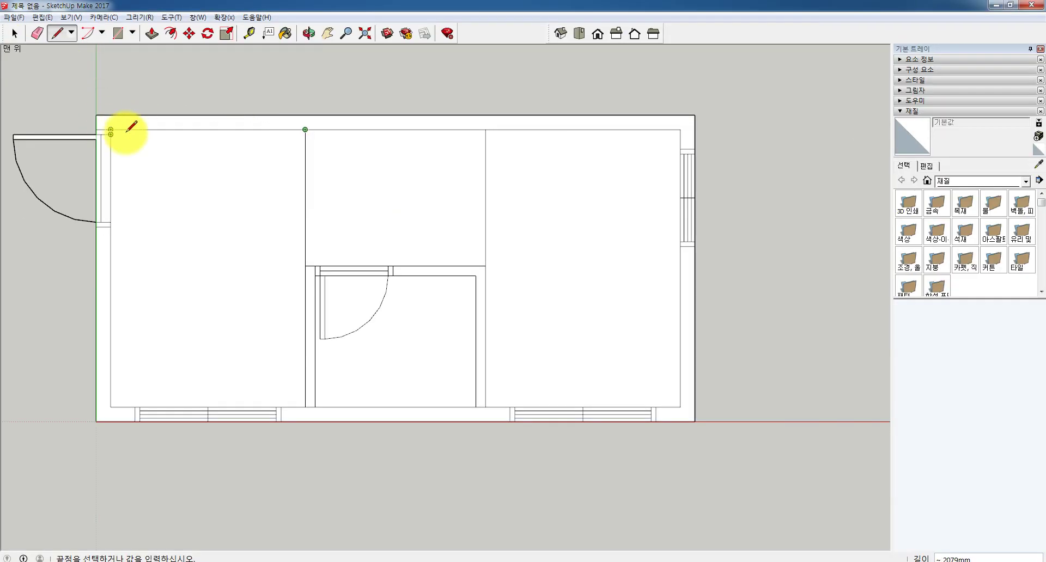
pyautogui.click(305, 188)
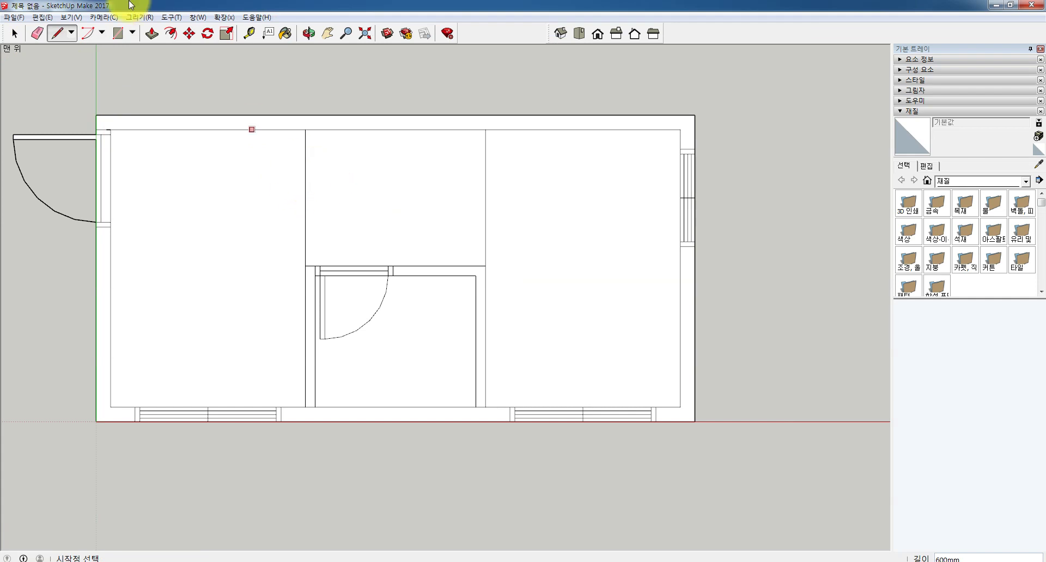
pyautogui.click(305, 188)
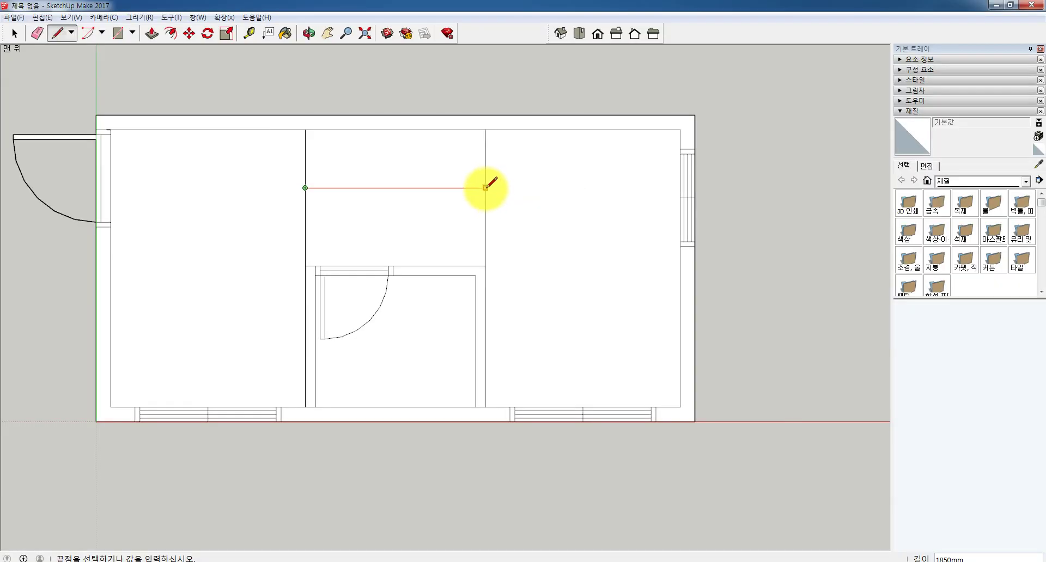
pyautogui.click(487, 188)
# Delete the two leftover vertical line segments between the kitchen counter outline and the bathroom wall
pyautogui.click(14, 33)
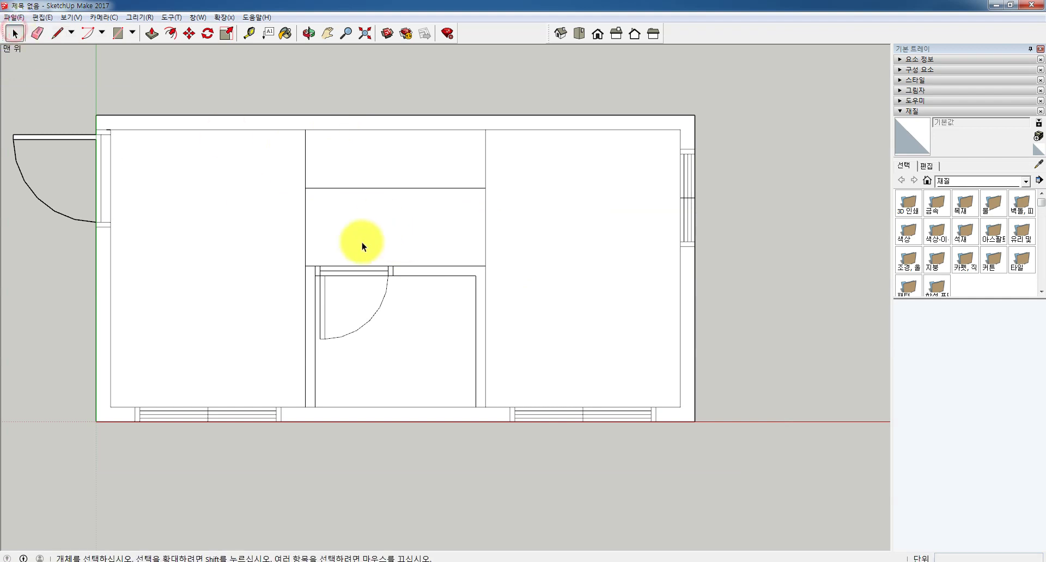
pyautogui.click(305, 225)
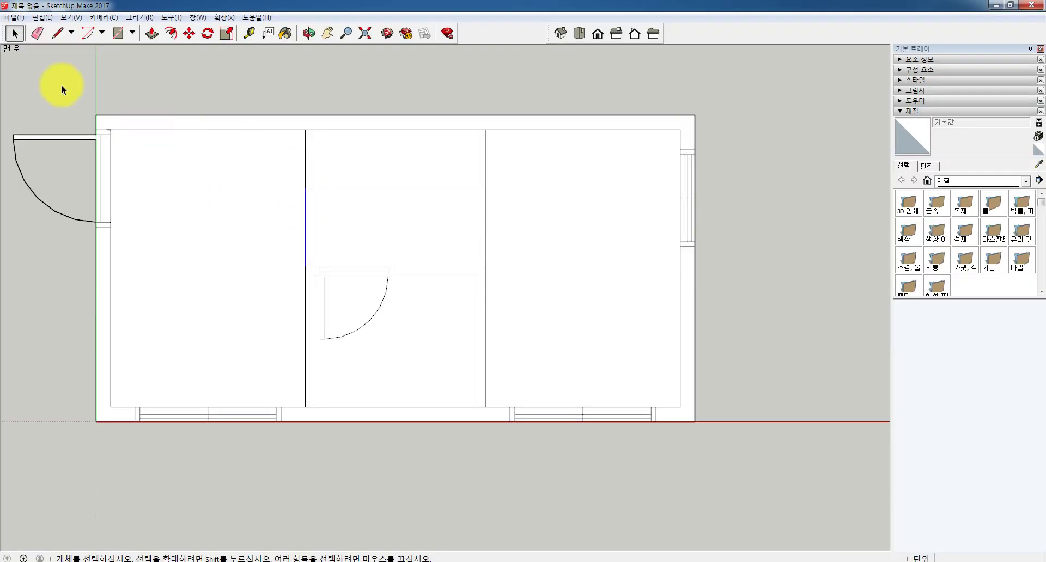
pyautogui.click(486, 217)
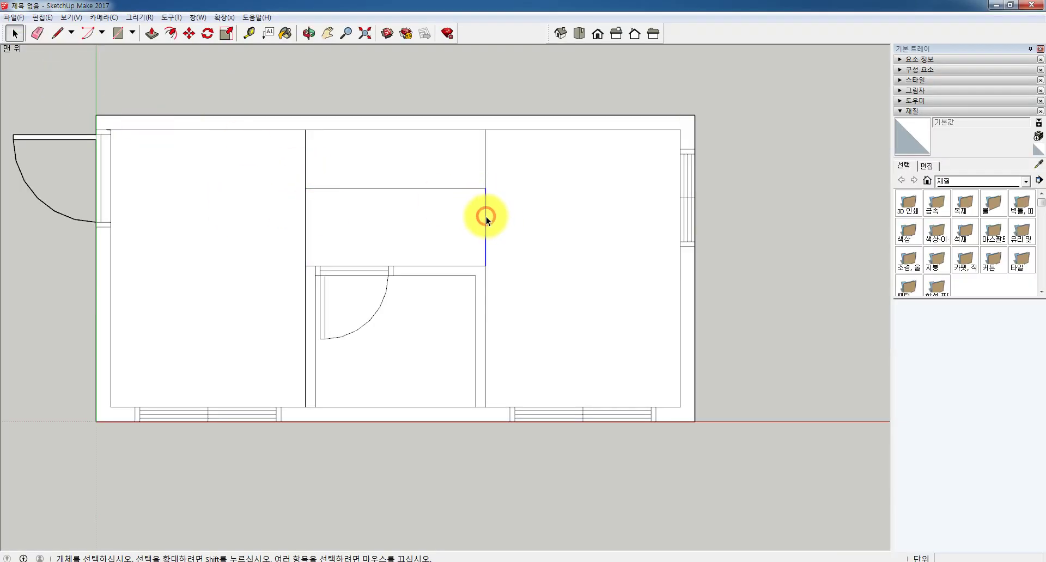
pyautogui.press('Delete')
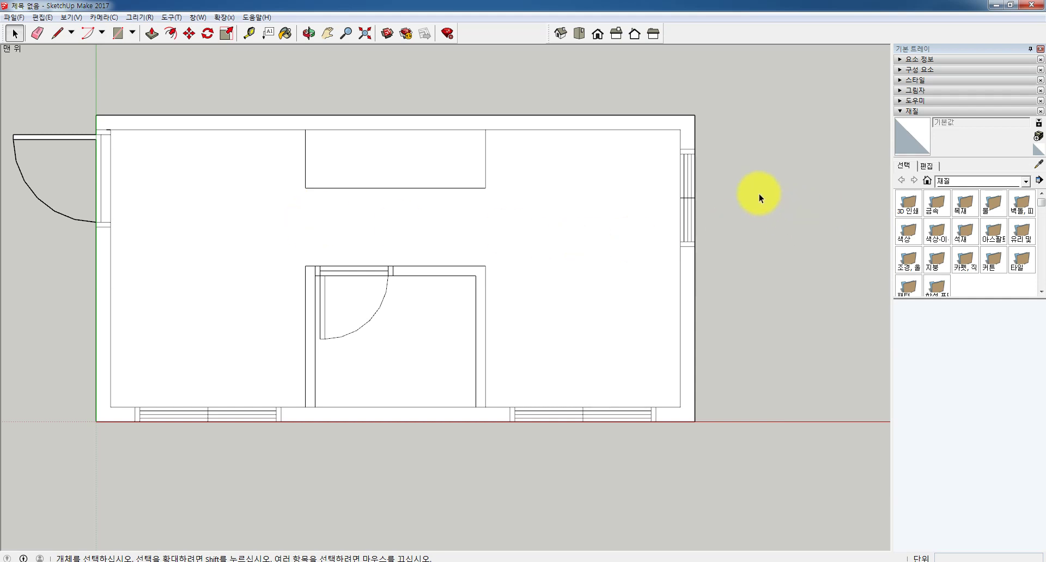
# Try deleting the main floor face and undo the deletion
pyautogui.click(542, 195)
pyautogui.press('Delete')
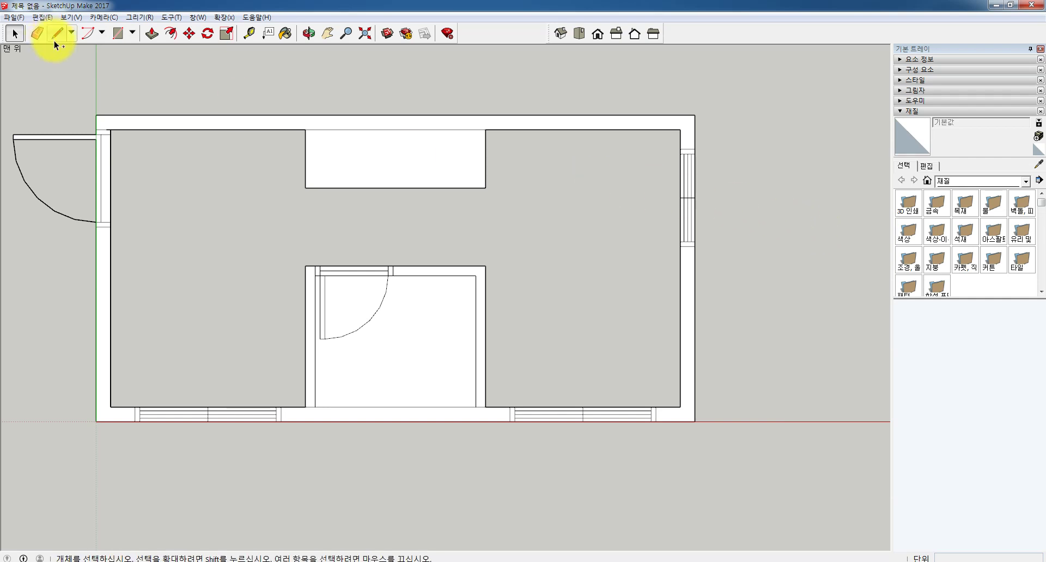
pyautogui.hotkey('ctrl', 'z')
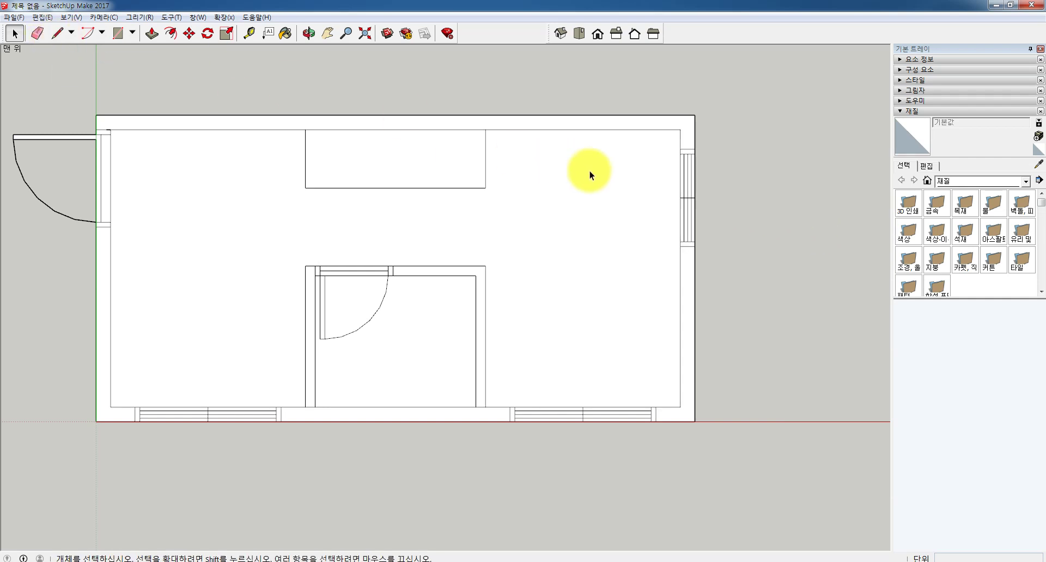
# Delete the floor face surrounding the kitchen counter outline and the bathroom
pyautogui.click(529, 198)
pyautogui.press('Delete')
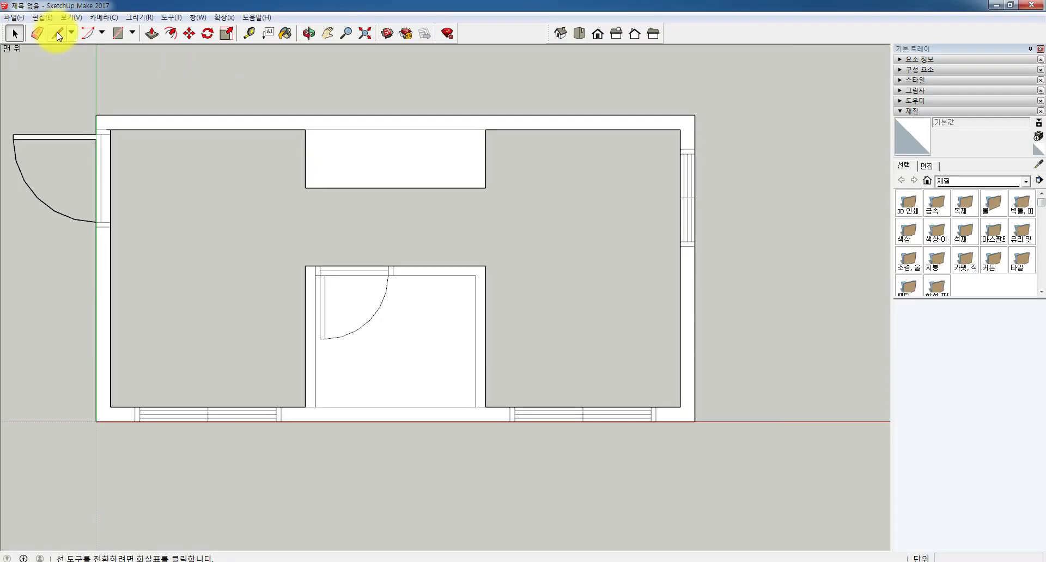
# Retrace the right edge of the kitchen counter outline with the Line tool to rebuild the floor face, and undo the retraced line
pyautogui.click(57, 34)
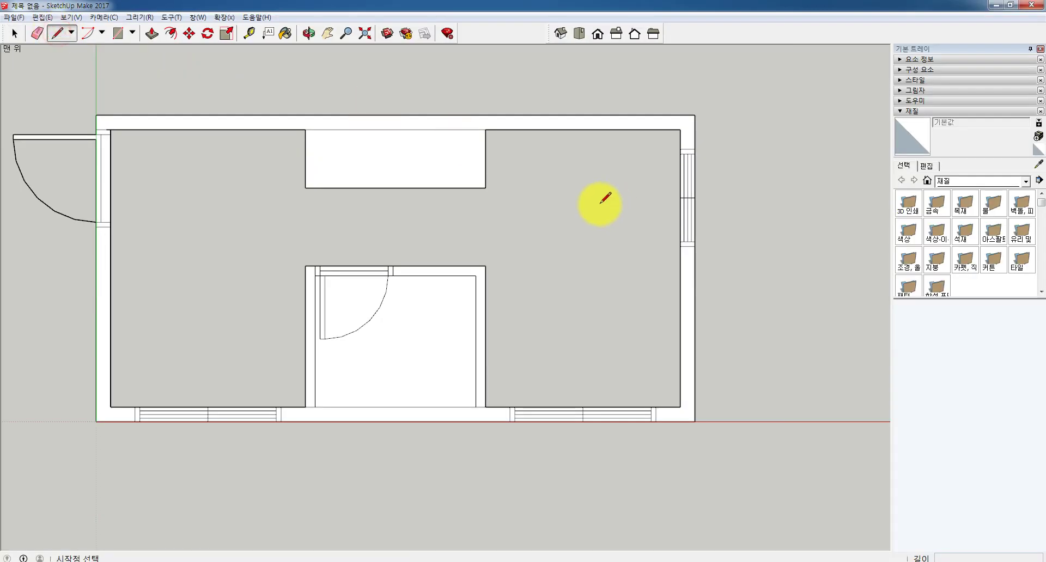
pyautogui.scroll(1, 485, 129)
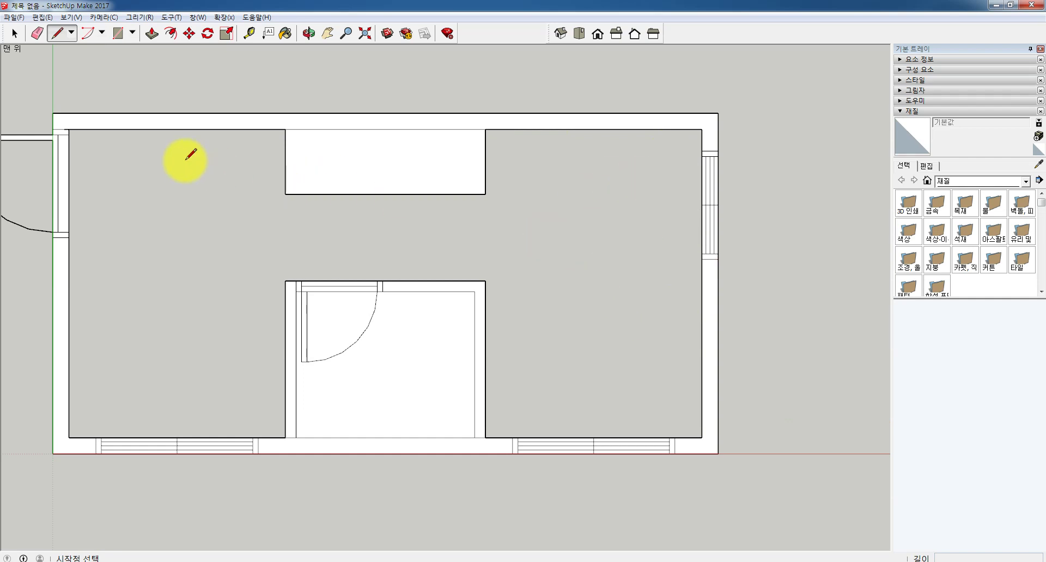
pyautogui.scroll(2, 496, 117)
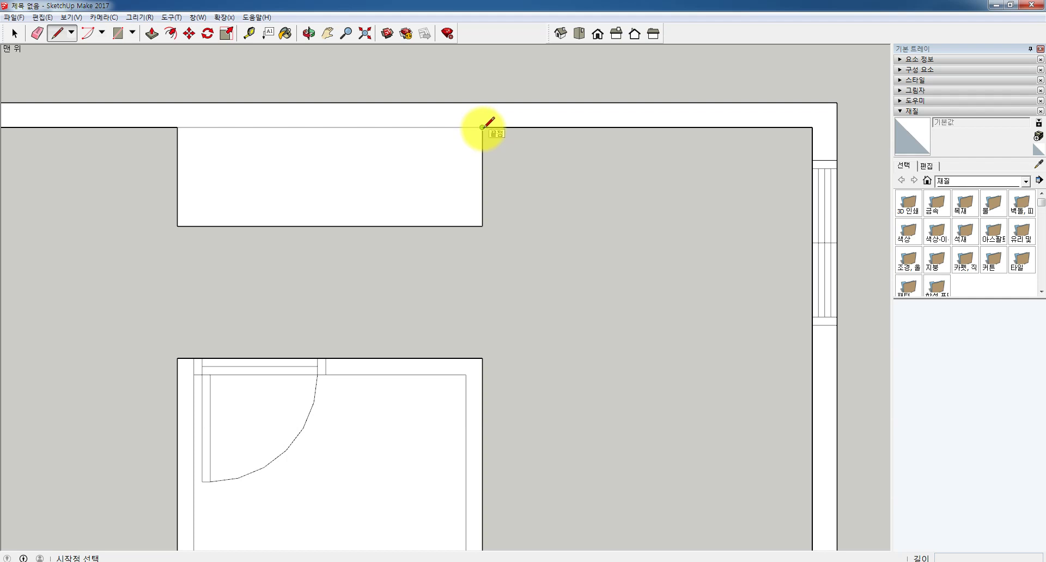
pyautogui.click(482, 127)
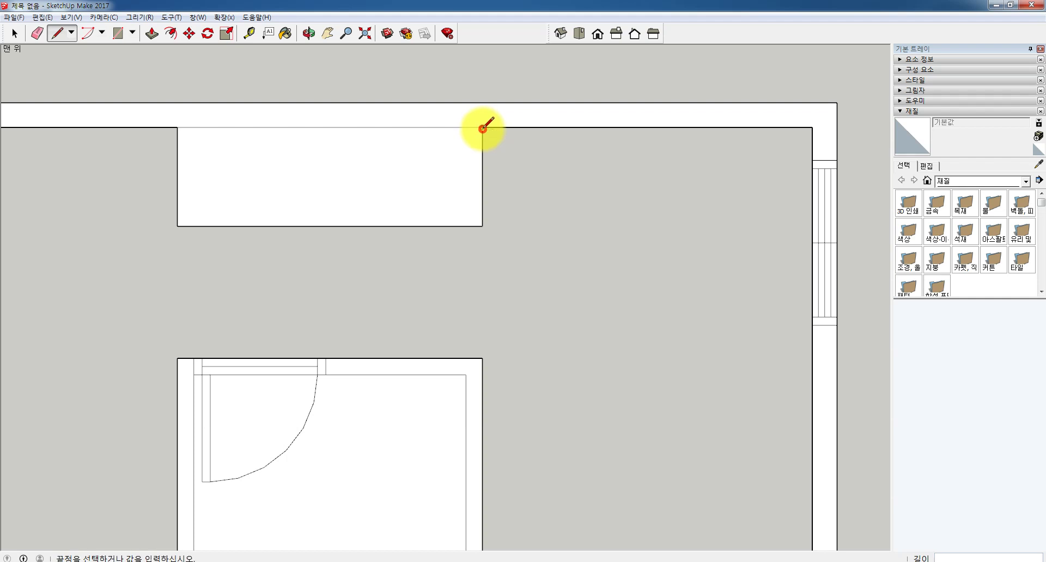
pyautogui.click(480, 227)
pyautogui.scroll(-2, 479, 218)
pyautogui.scroll(4, 488, 205)
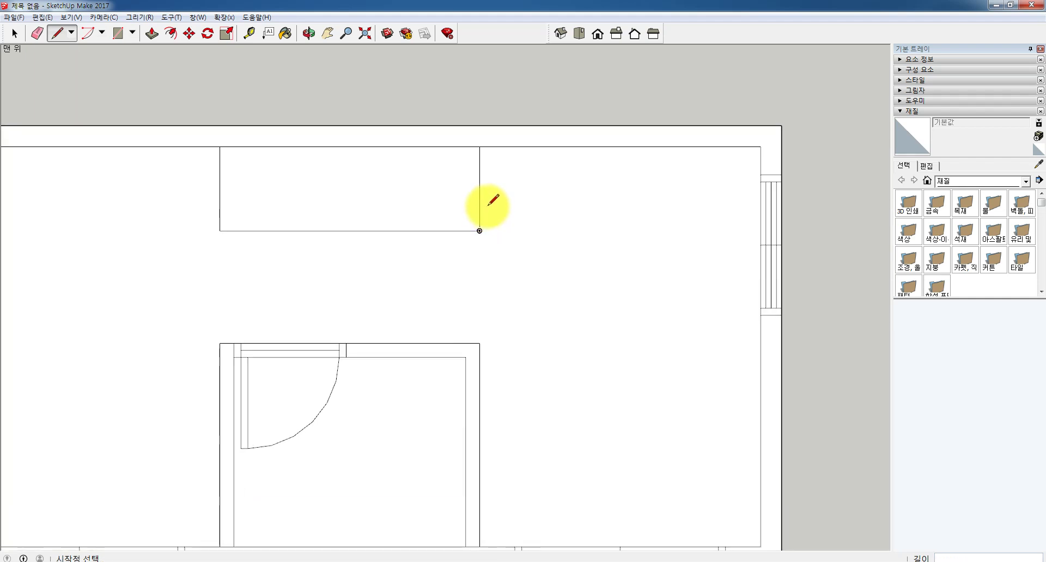
pyautogui.scroll(-3, 625, 297)
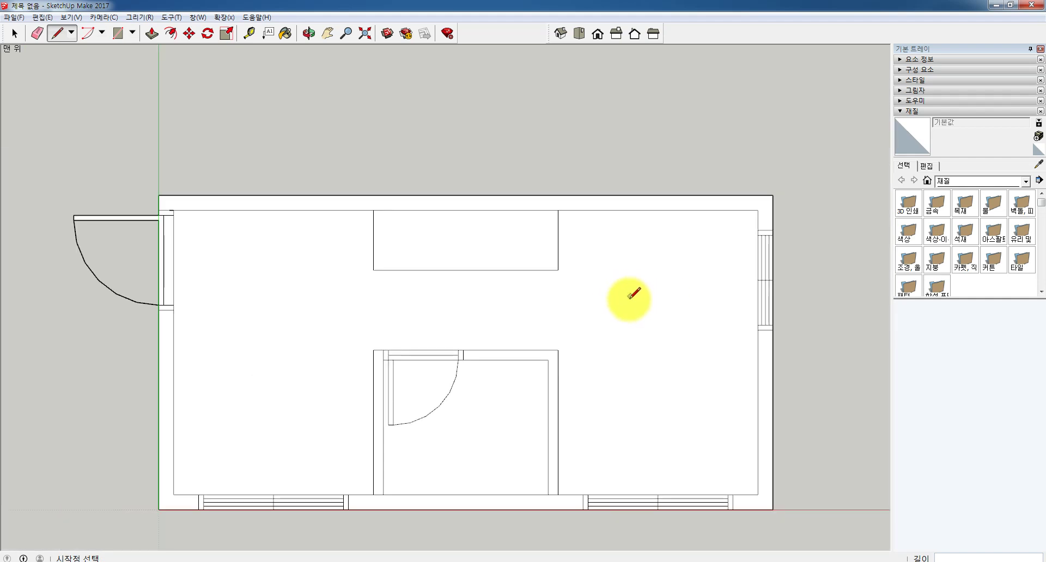
pyautogui.hotkey('ctrl', 'z')
pyautogui.scroll(2, 558, 226)
pyautogui.scroll(-2, 736, 225)
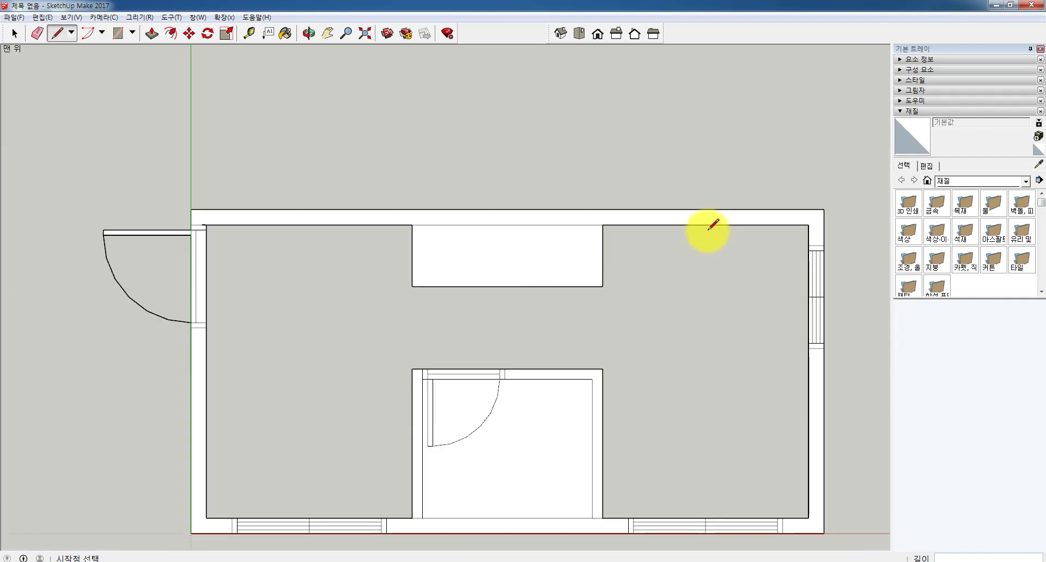
# Try rebuilding the floor face by retracing the upper wall edge beside the counter outline and part of the lower wall edge, undoing both lines
pyautogui.click(601, 226)
pyautogui.click(808, 225)
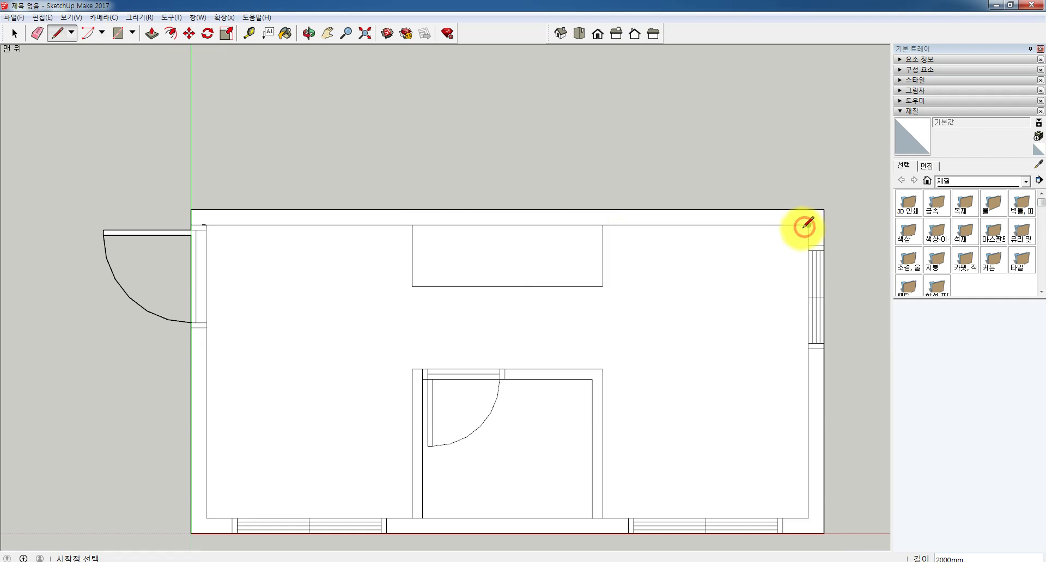
pyautogui.hotkey('ctrl', 'z')
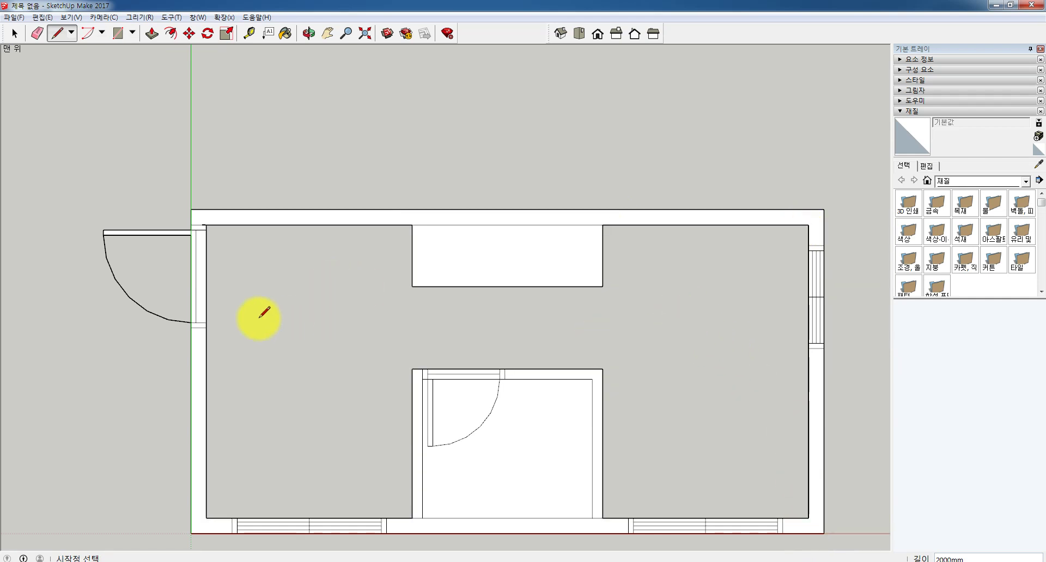
pyautogui.click(206, 518)
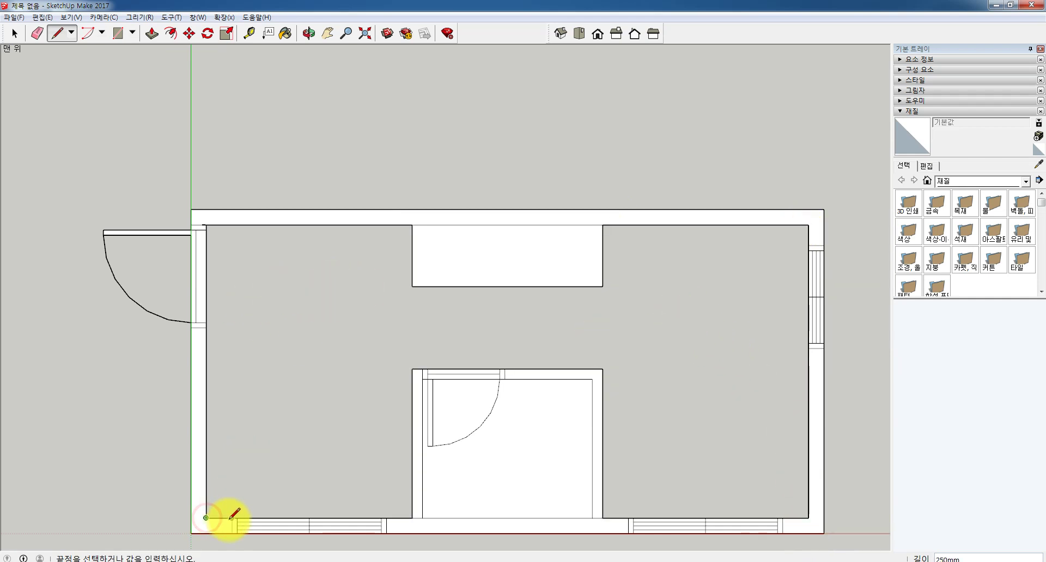
pyautogui.scroll(1, 225, 519)
pyautogui.click(228, 519)
pyautogui.hotkey('ctrl', 'z')
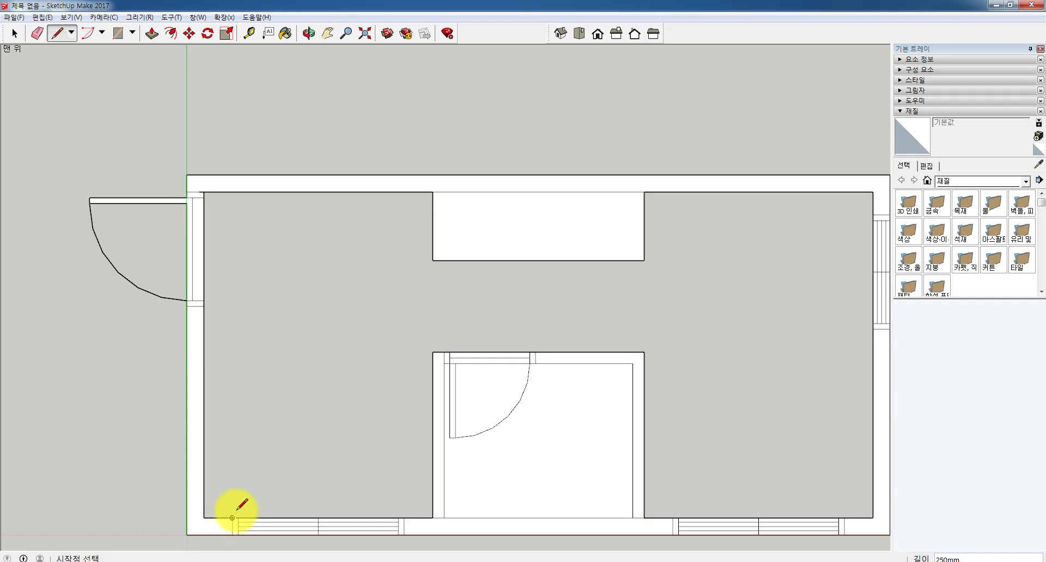
# Rebuild the floor face by retracing the short outer edge at the bathroom wall's upper-left corner with the Line tool
pyautogui.click(433, 352)
pyautogui.click(444, 351)
pyautogui.click(15, 33)
pyautogui.scroll(-2, 759, 255)
pyautogui.scroll(1, 865, 316)
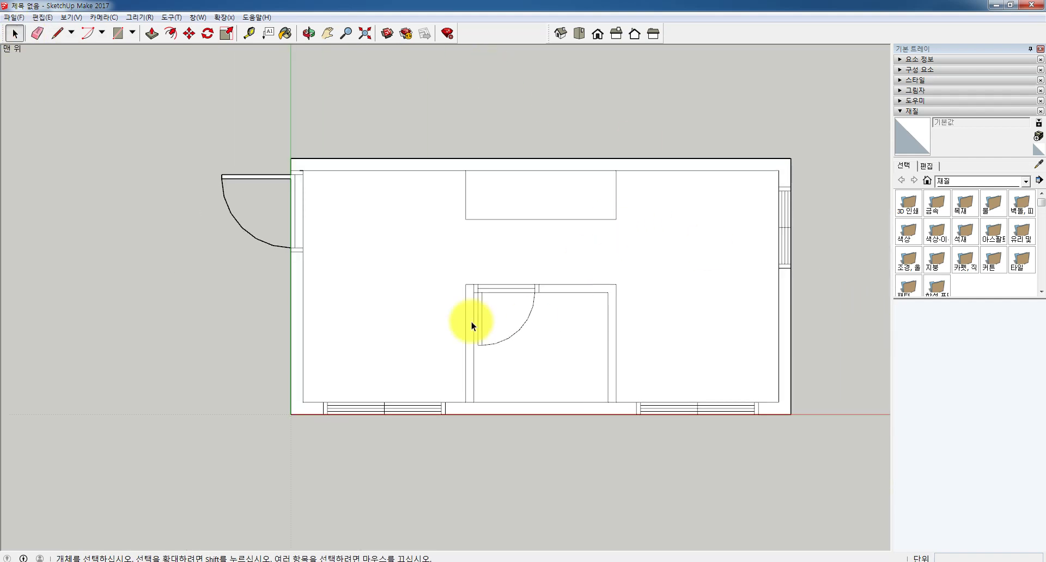
pyautogui.moveTo(145, 558)
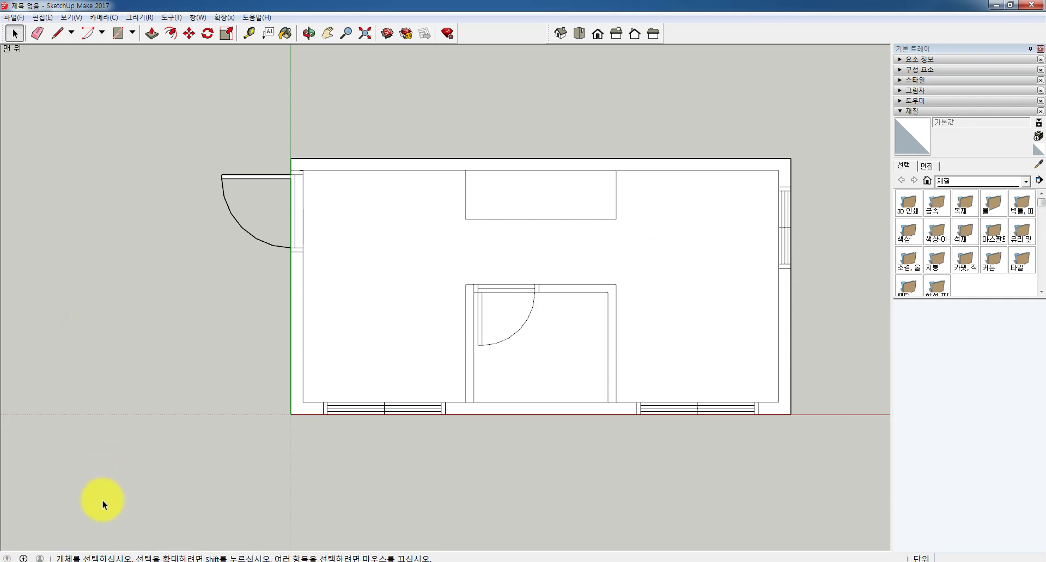
# Mark 600 mm along the counter's front edge from its left corner and draw a divider line from there to the wall
pyautogui.click(57, 33)
pyautogui.scroll(2, 549, 156)
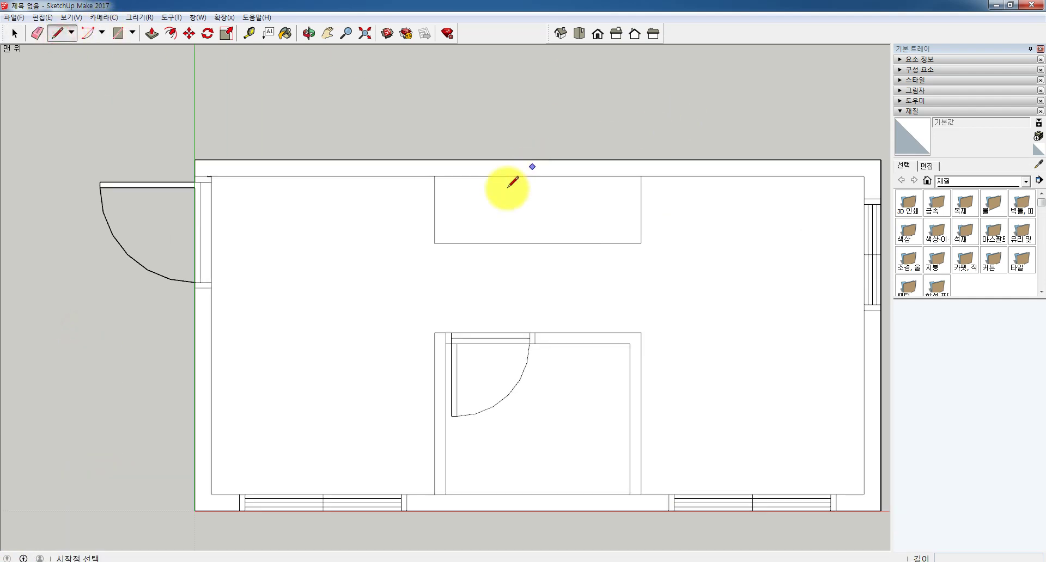
pyautogui.scroll(1, 471, 228)
pyautogui.click(425, 246)
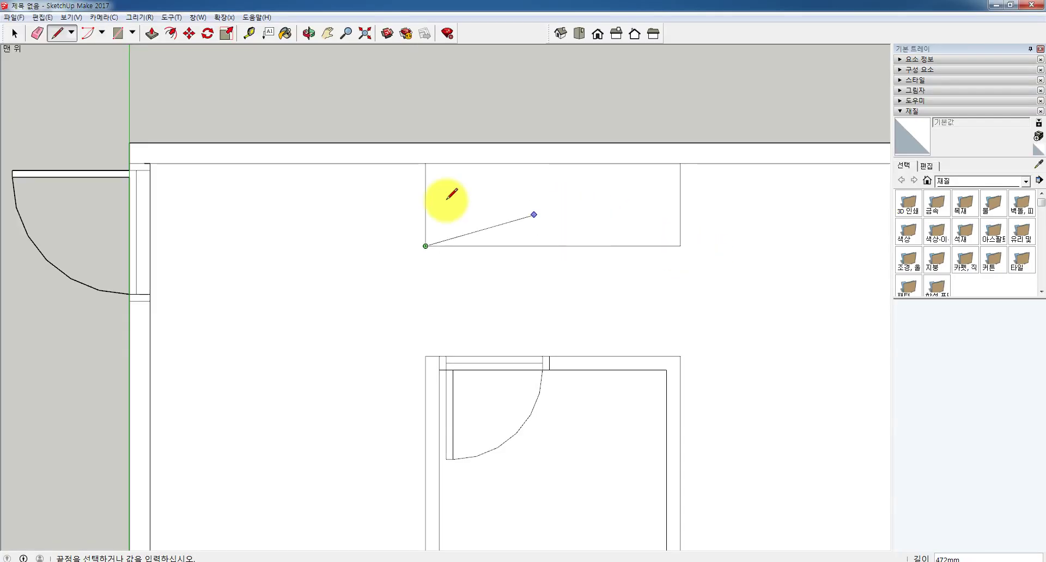
pyautogui.click(507, 246)
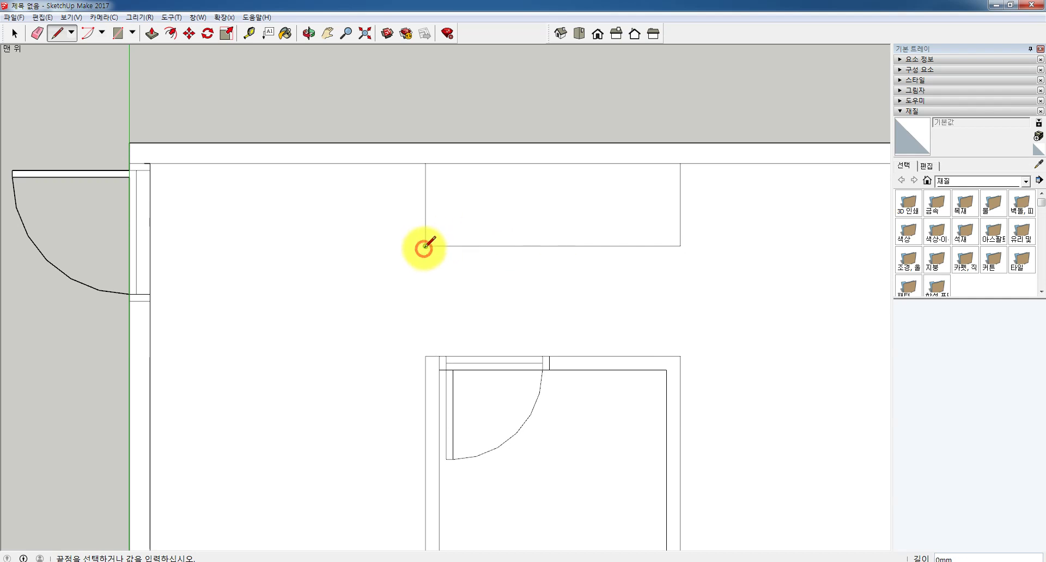
pyautogui.click(57, 34)
pyautogui.click(425, 246)
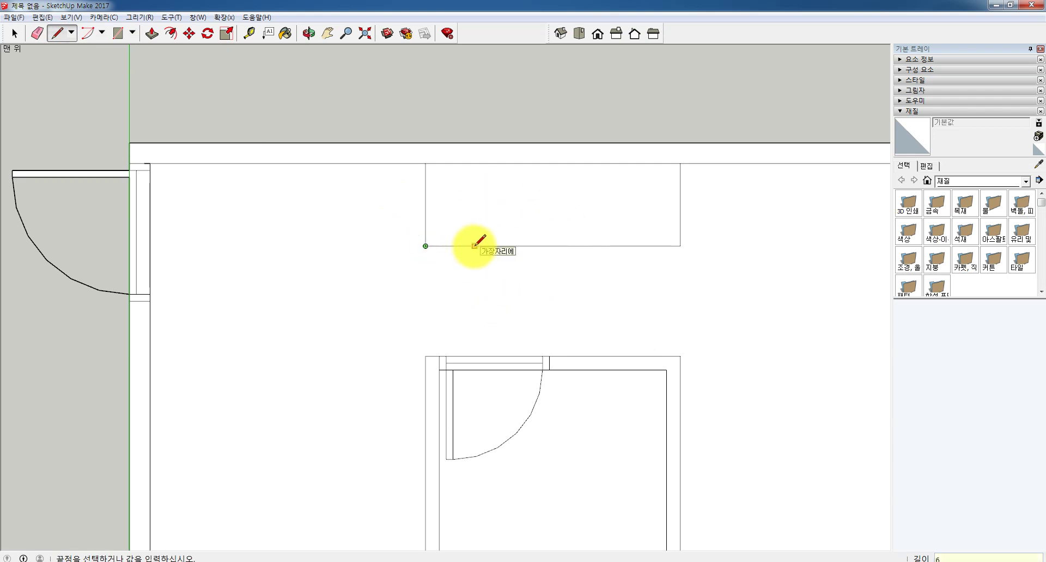
pyautogui.click(427, 247)
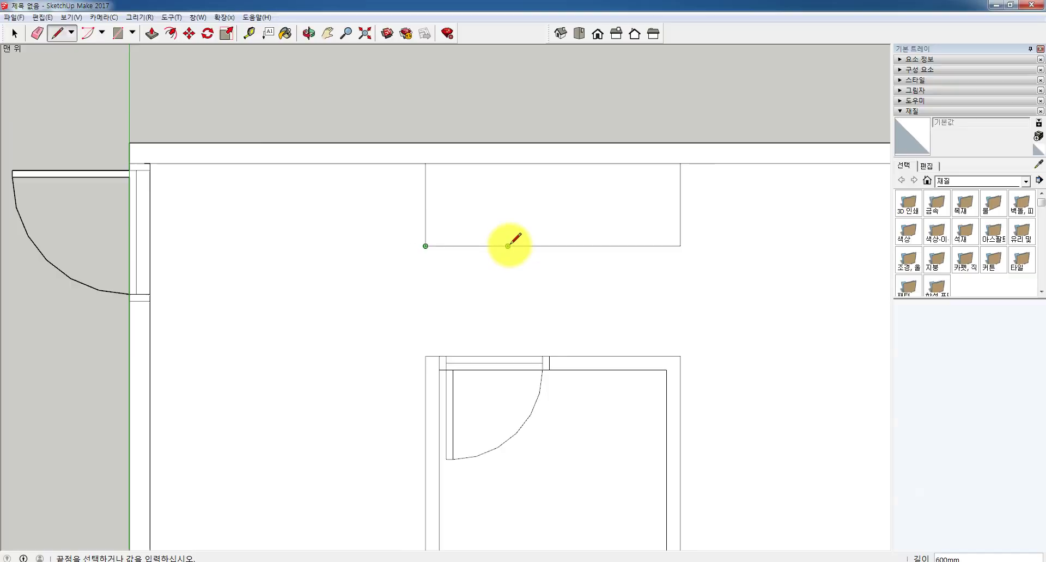
pyautogui.click(508, 163)
pyautogui.click(508, 245)
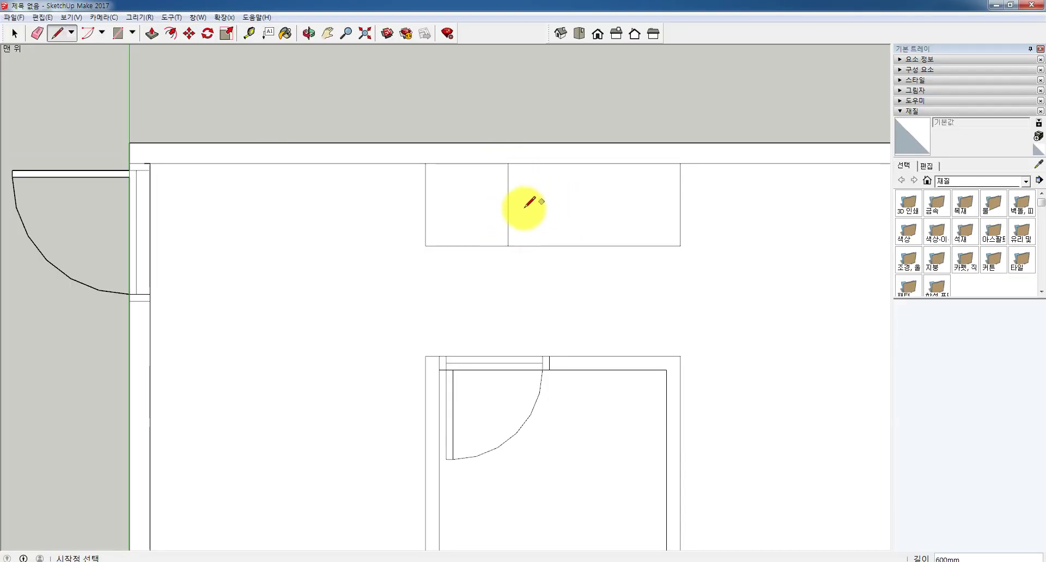
# Mark 600 mm along the counter's front edge from its right corner and draw a second divider line up to the wall
pyautogui.scroll(2, 546, 189)
pyautogui.scroll(-1, 725, 228)
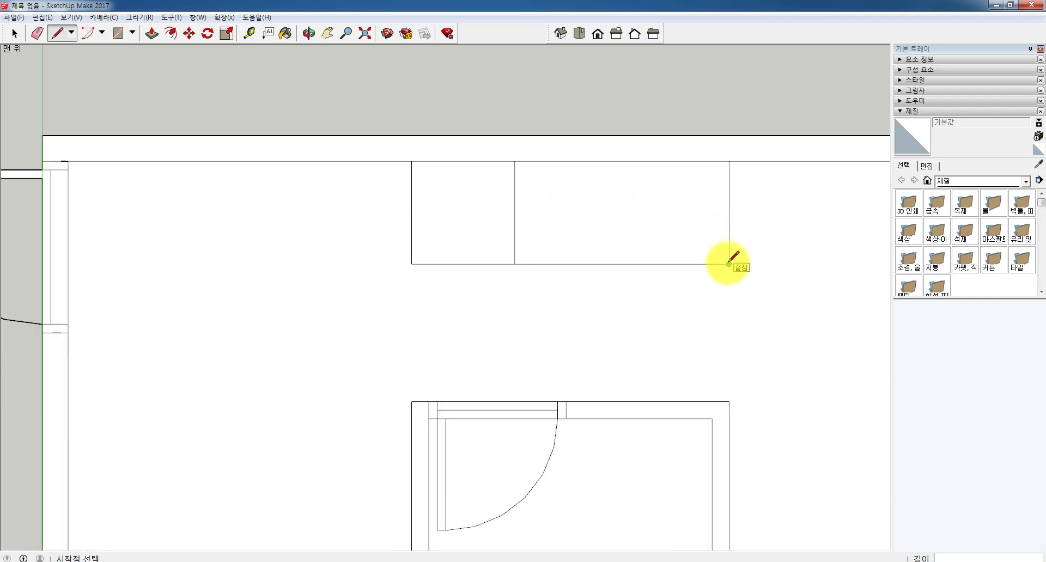
pyautogui.click(728, 264)
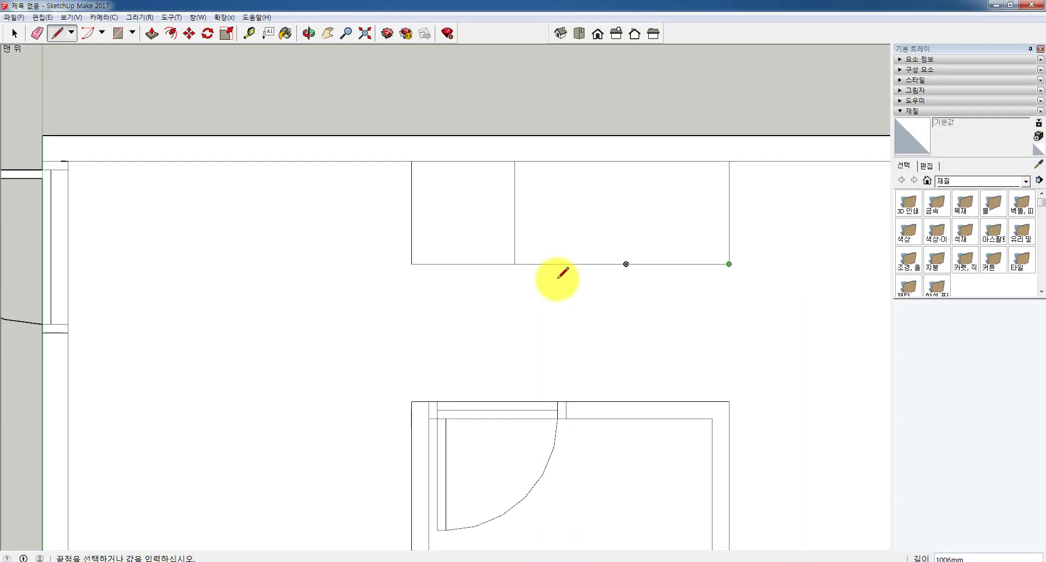
pyautogui.click(625, 264)
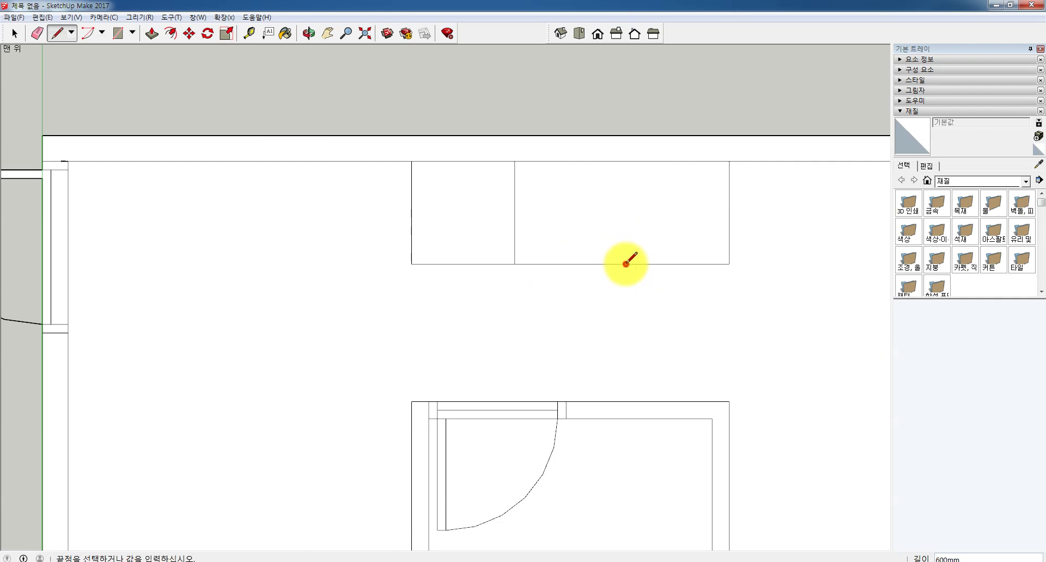
pyautogui.click(625, 264)
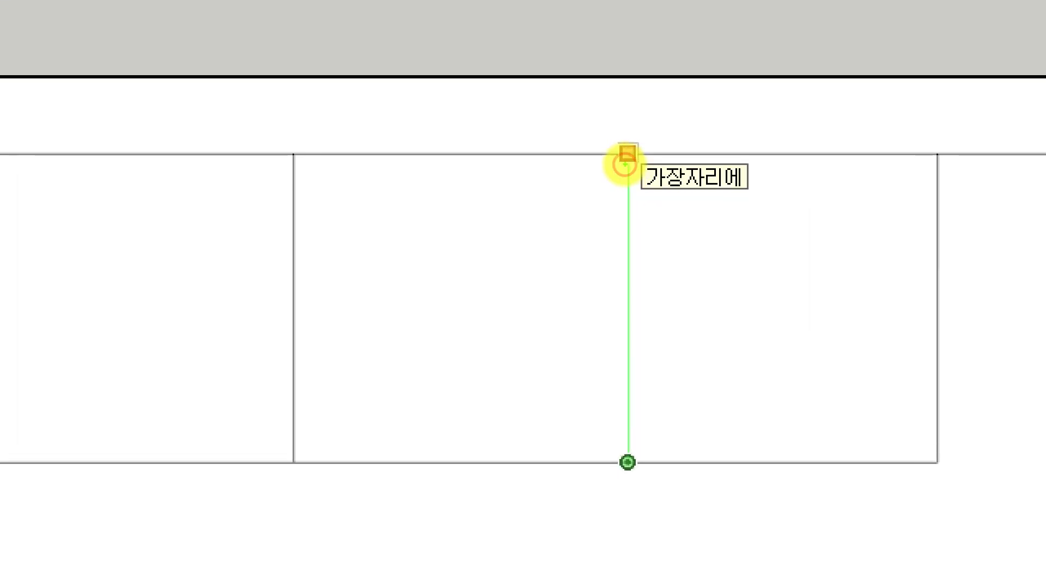
pyautogui.click(627, 154)
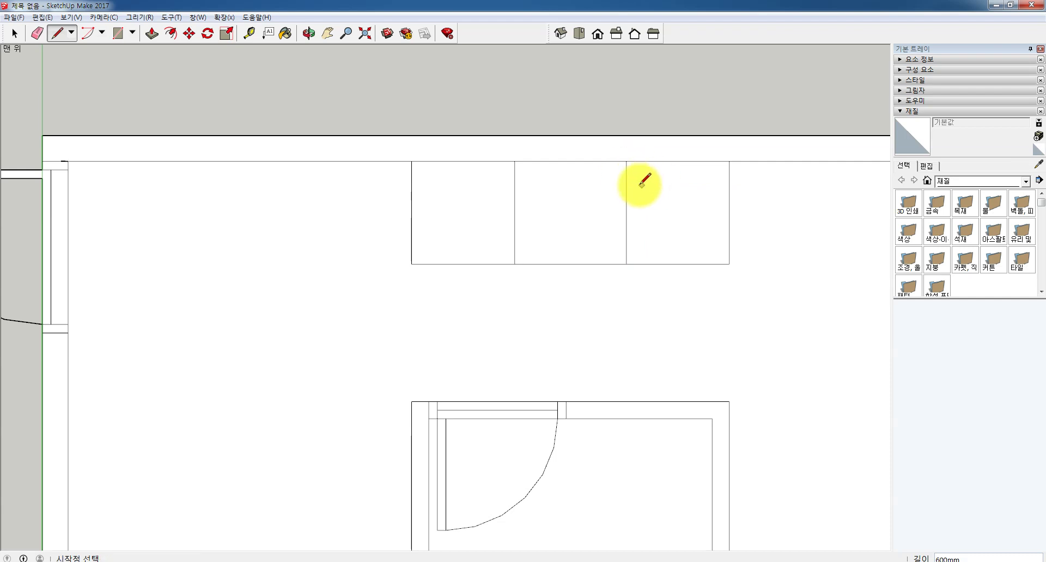
# Offset the outline of the counter's left section inward by 50 mm
pyautogui.scroll(-2, 641, 185)
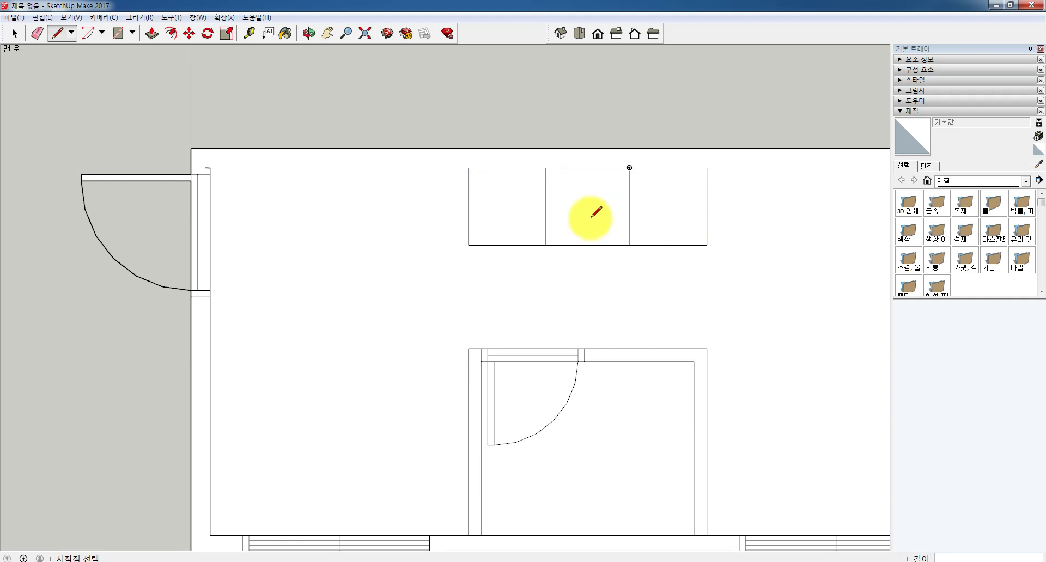
pyautogui.scroll(3, 587, 213)
pyautogui.scroll(3, 442, 131)
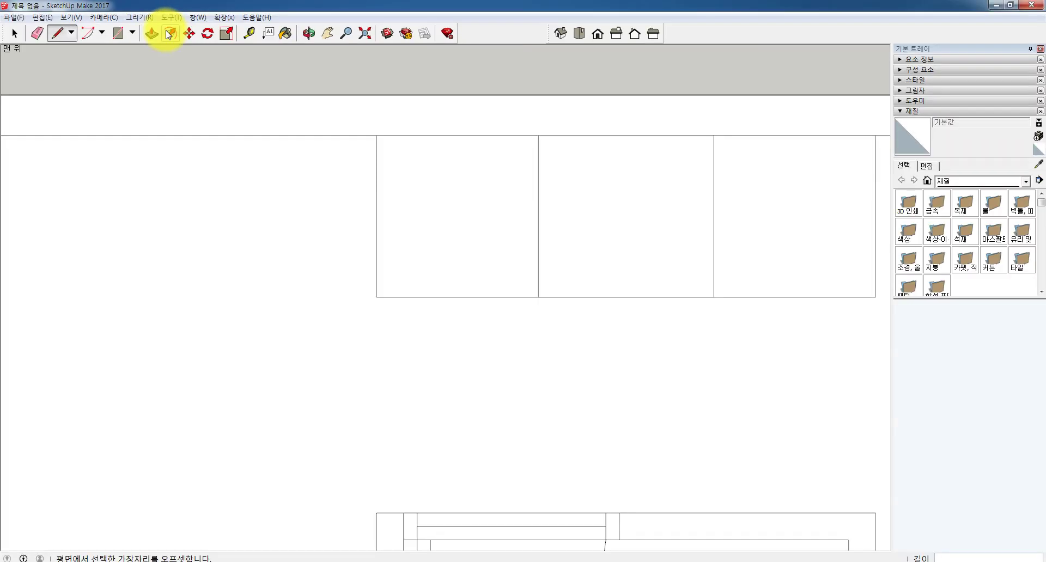
pyautogui.click(169, 34)
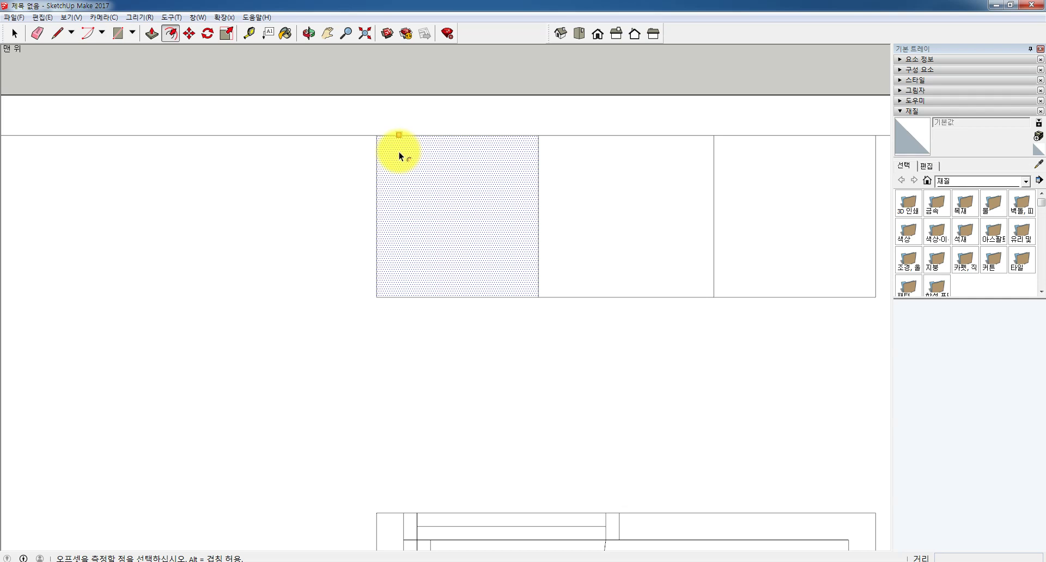
pyautogui.click(399, 153)
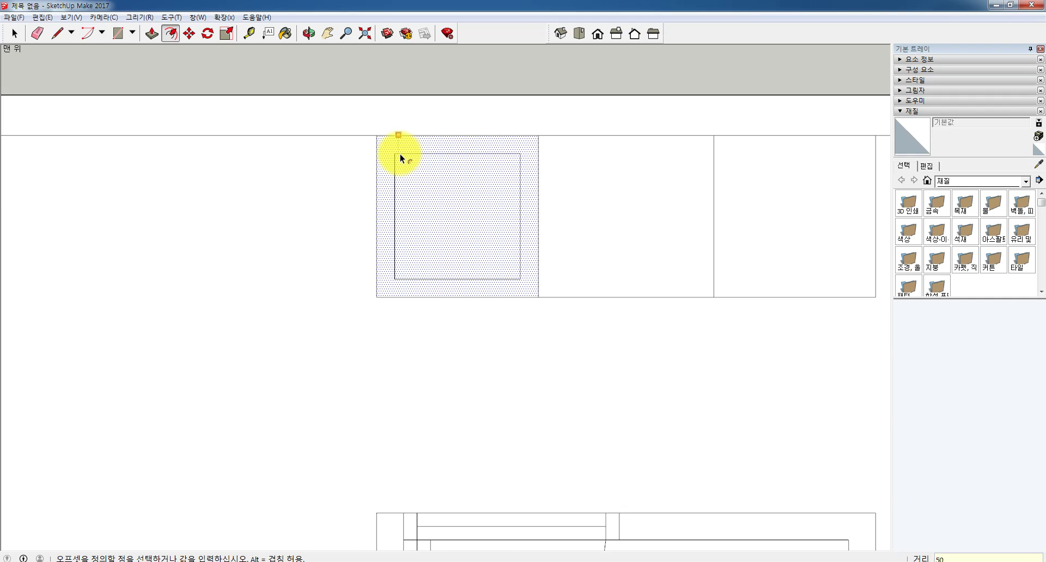
pyautogui.press('Return')
pyautogui.click(14, 33)
pyautogui.click(407, 99)
# Draw a horizontal line across the inner square of the left counter section, 50 mm below its upper edge
pyautogui.scroll(1, 508, 168)
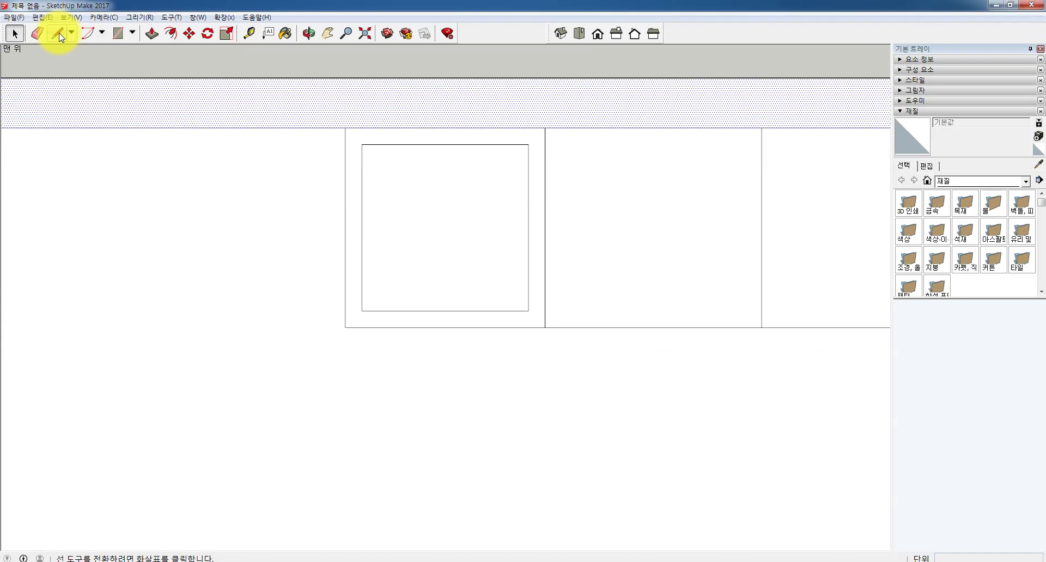
pyautogui.click(58, 34)
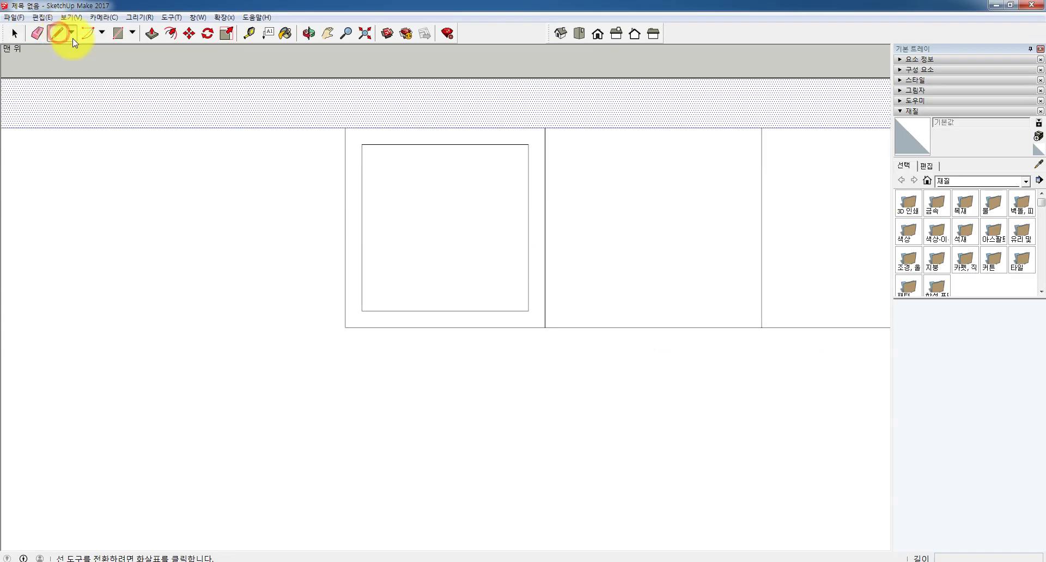
pyautogui.click(362, 144)
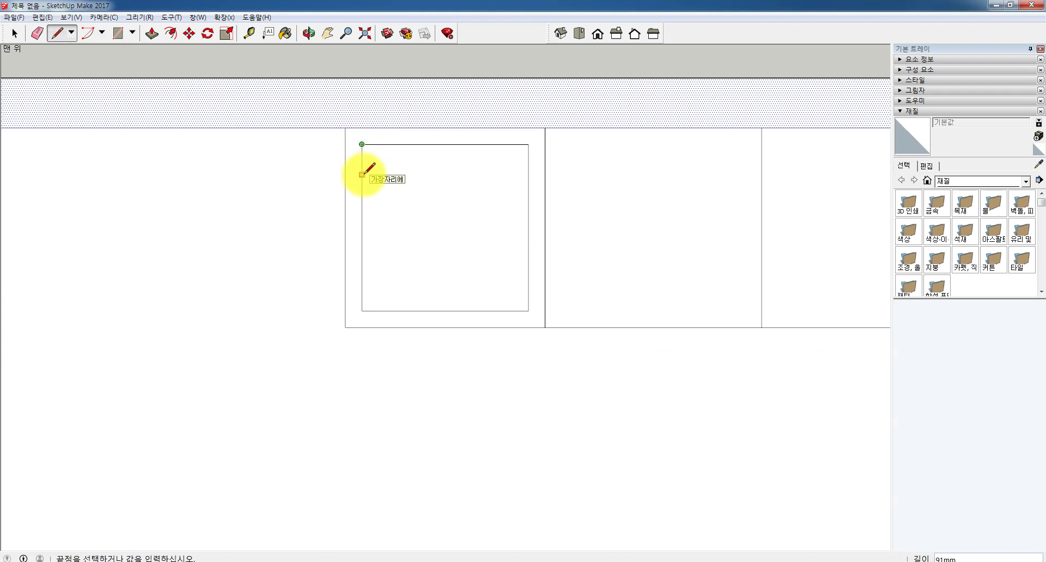
pyautogui.scroll(2, 361, 175)
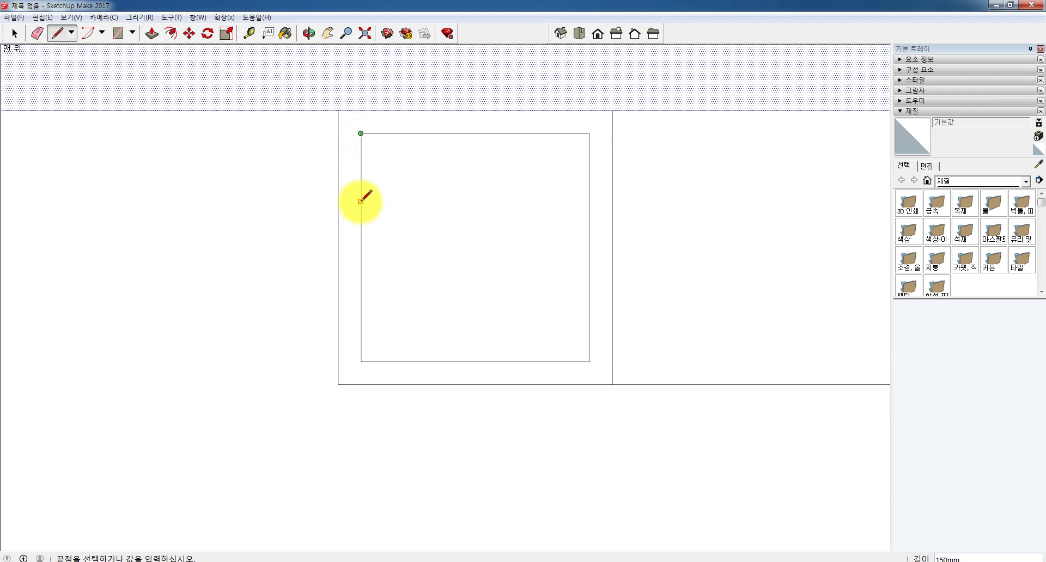
pyautogui.write('50')
pyautogui.press('Return')
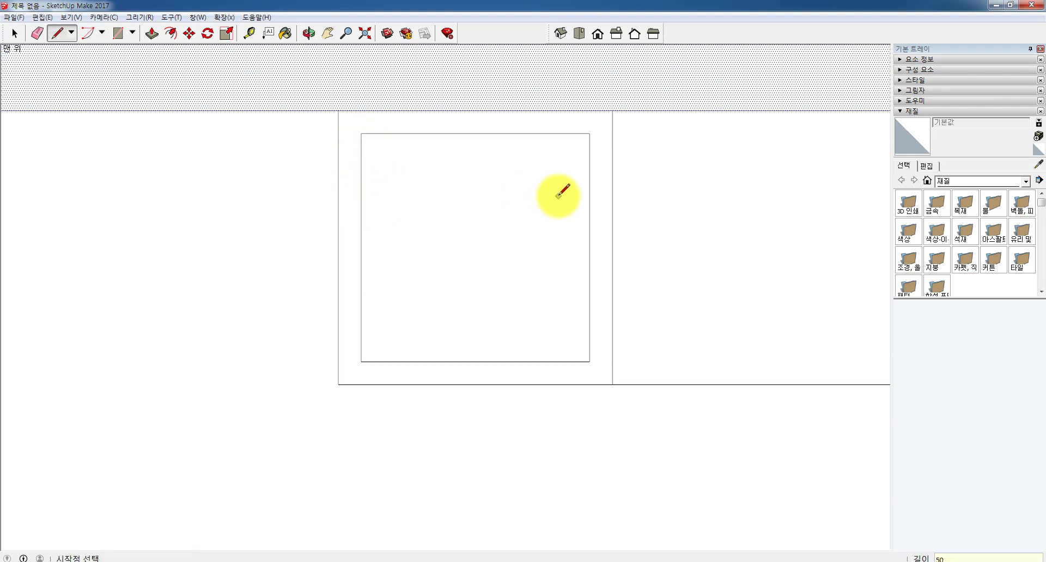
pyautogui.click(358, 137)
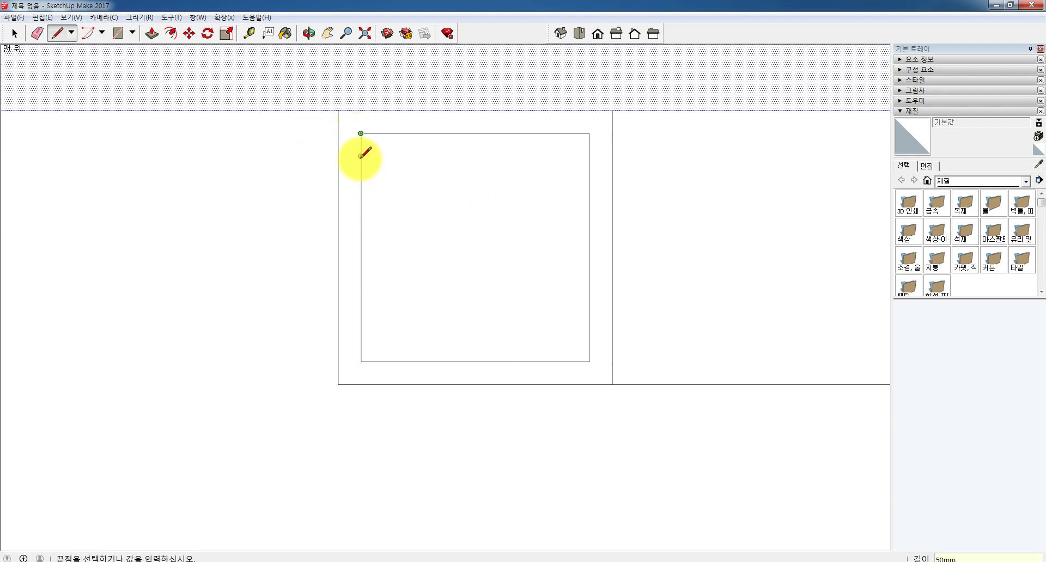
pyautogui.click(361, 156)
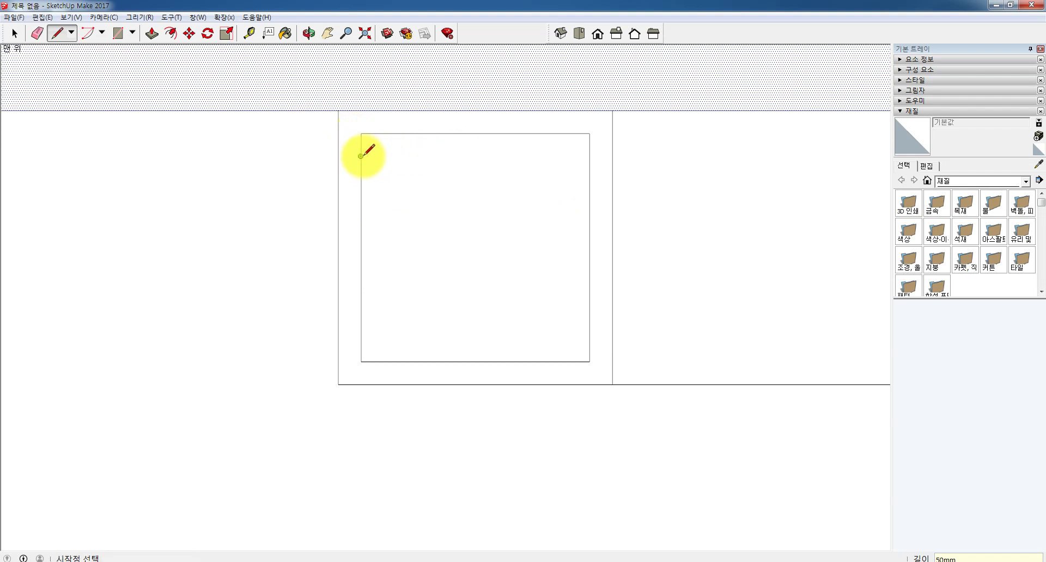
pyautogui.click(361, 156)
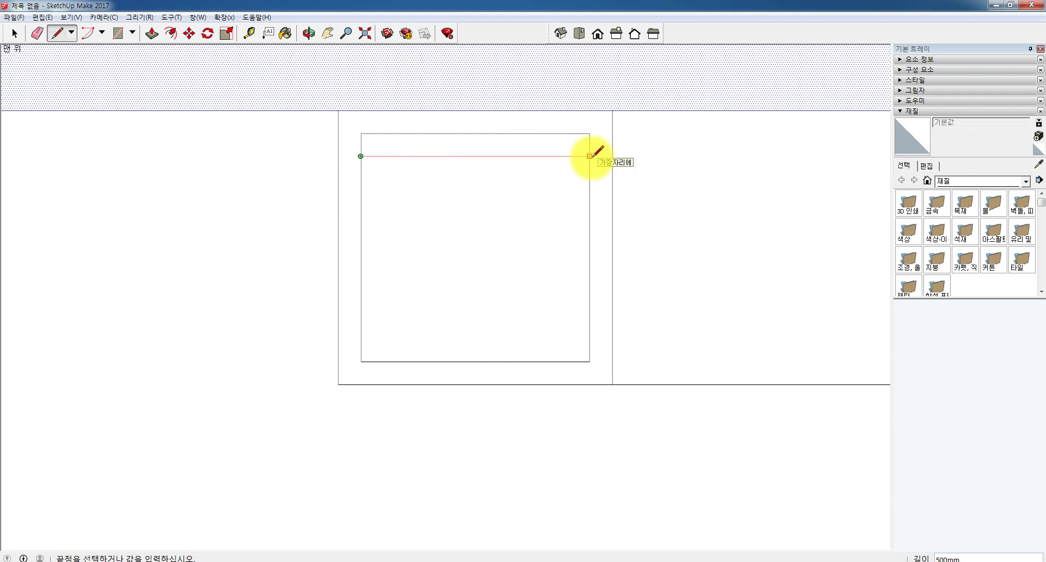
pyautogui.click(590, 156)
# Delete the inner square's original upper edge and the two short side segments above the new horizontal line
pyautogui.click(13, 36)
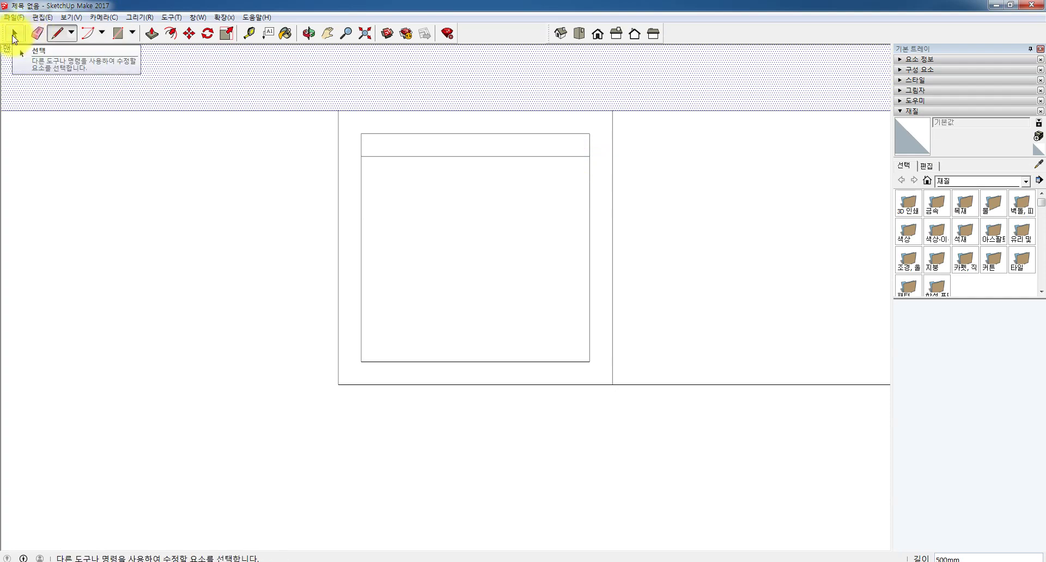
pyautogui.click(13, 36)
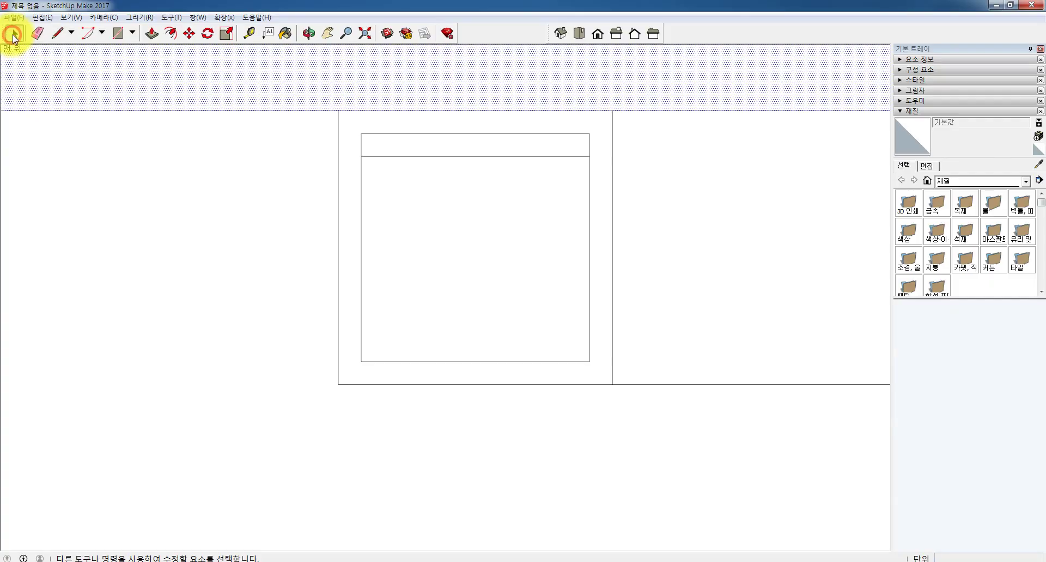
pyautogui.click(390, 130)
pyautogui.click(388, 134)
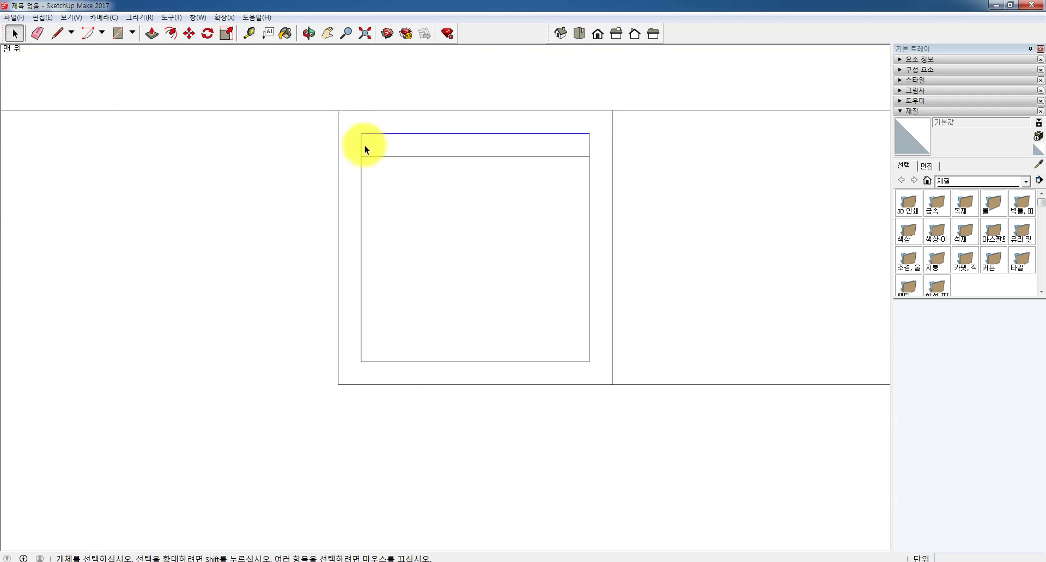
pyautogui.press('Delete')
pyautogui.click(363, 146)
pyautogui.click(361, 146)
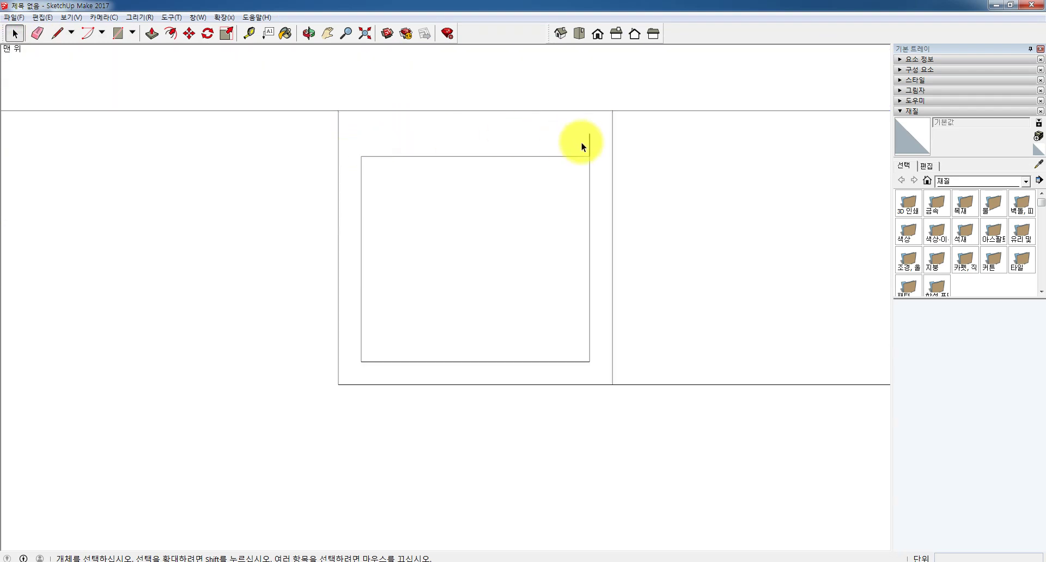
pyautogui.scroll(-2, 599, 163)
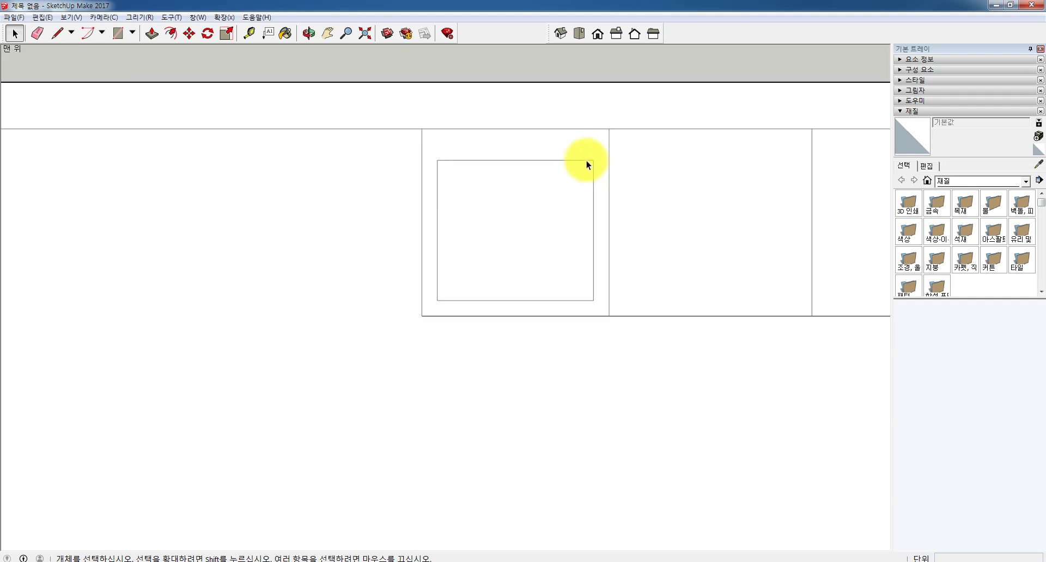
pyautogui.click(584, 149)
pyautogui.scroll(2, 613, 161)
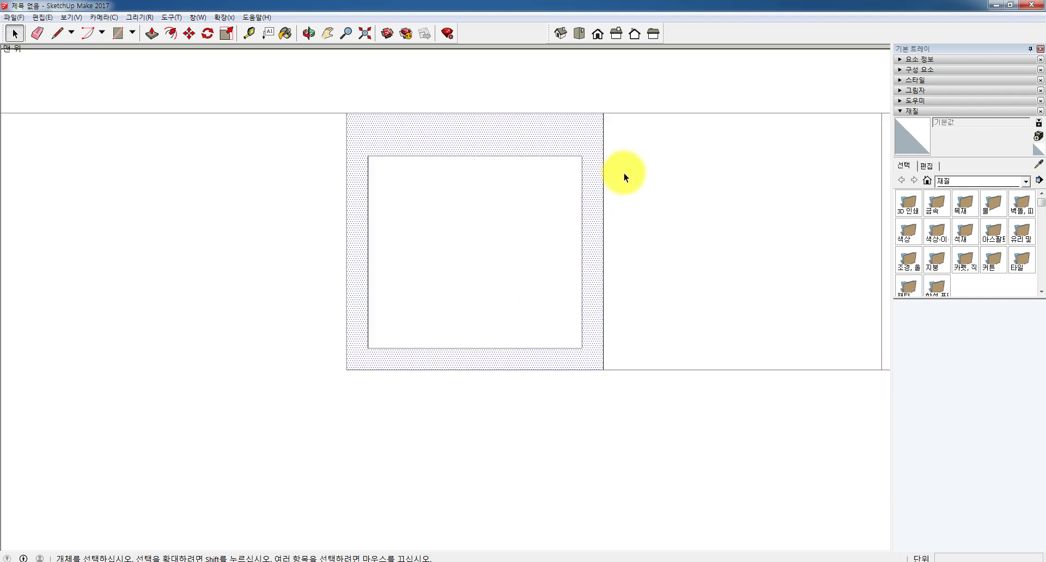
# Redraw the upper edge of the left counter section to restore the face between its outline and the inner square
pyautogui.click(613, 178)
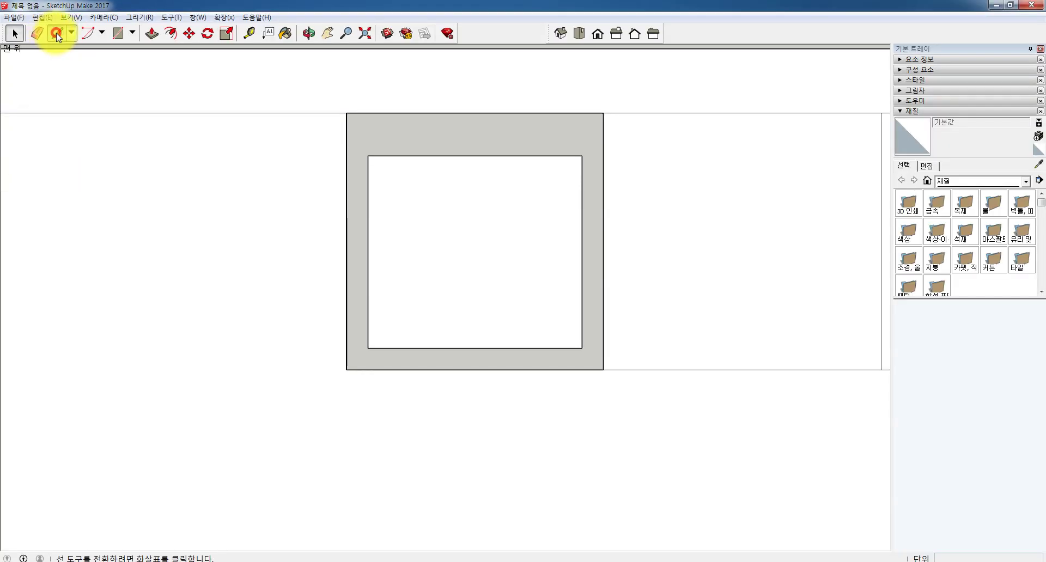
pyautogui.click(57, 34)
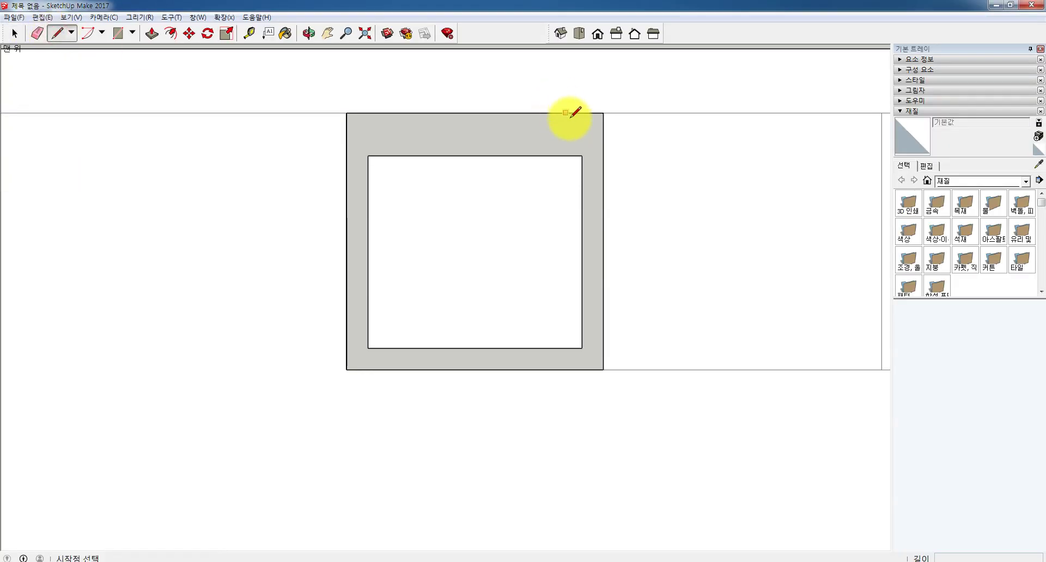
pyautogui.click(602, 113)
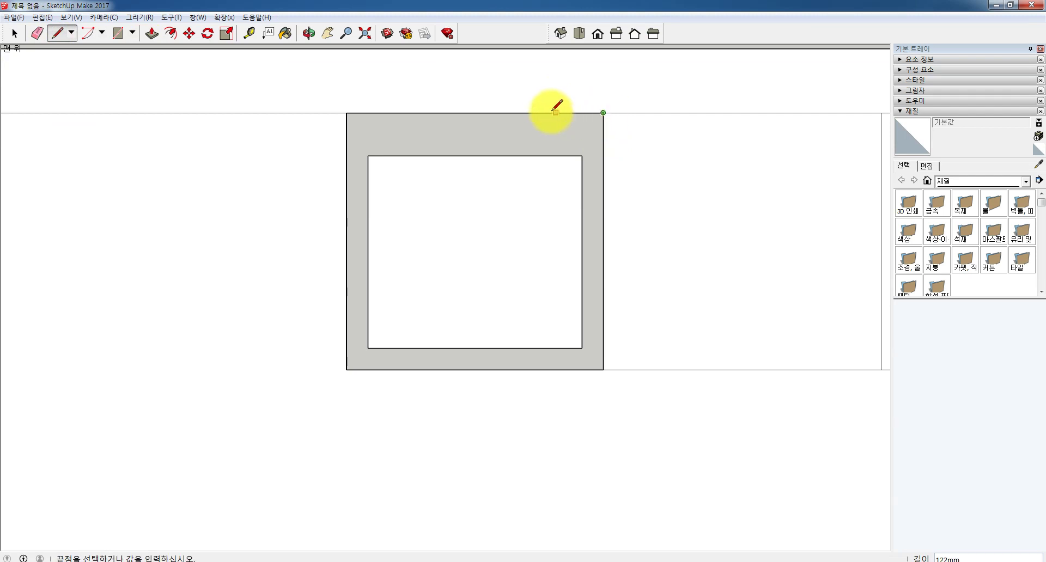
pyautogui.click(347, 112)
pyautogui.scroll(-3, 533, 145)
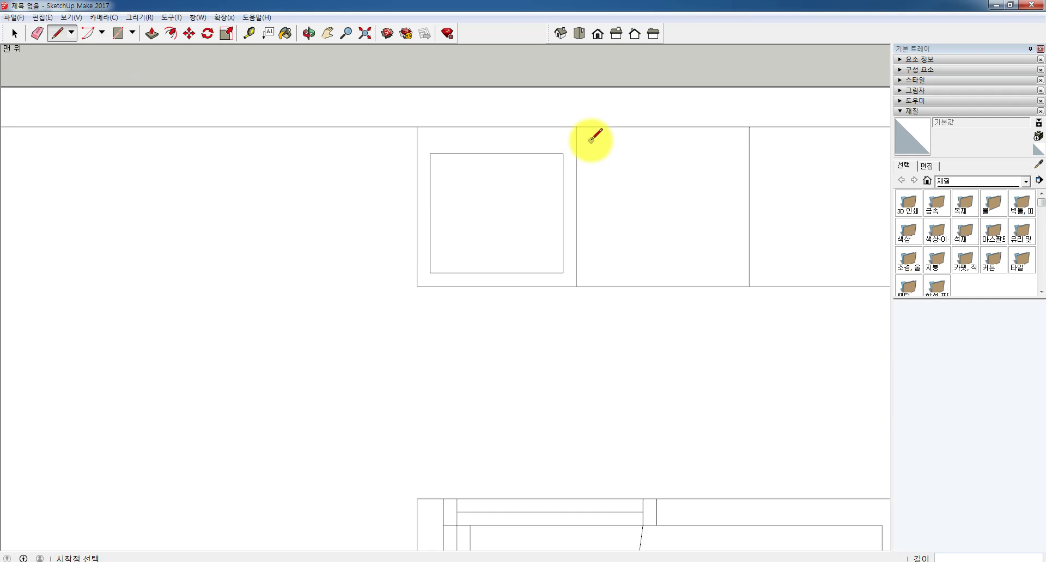
pyautogui.scroll(-4, 596, 140)
pyautogui.scroll(3, 649, 131)
pyautogui.click(17, 34)
pyautogui.scroll(3, 483, 84)
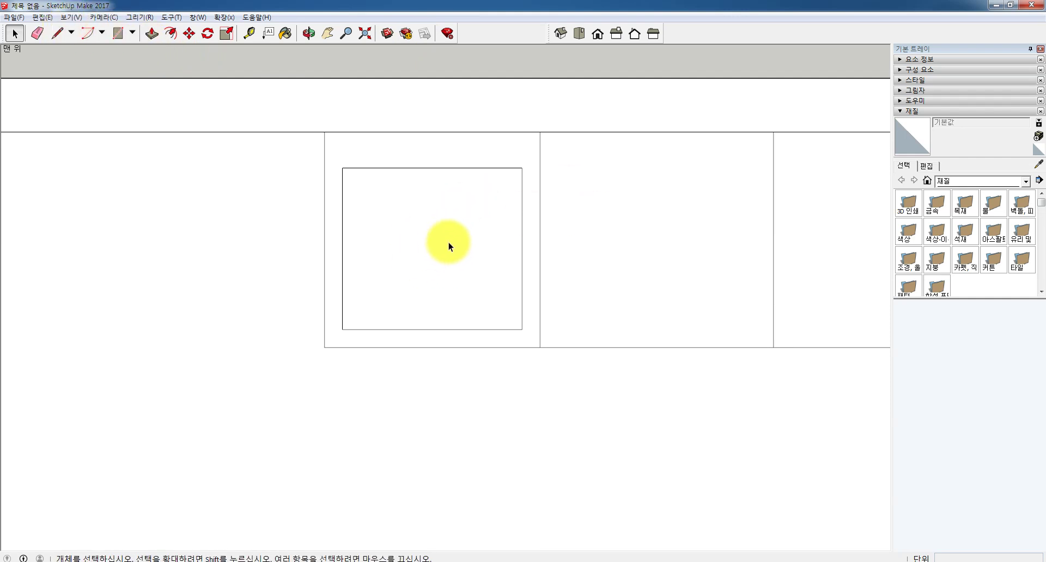
pyautogui.click(60, 35)
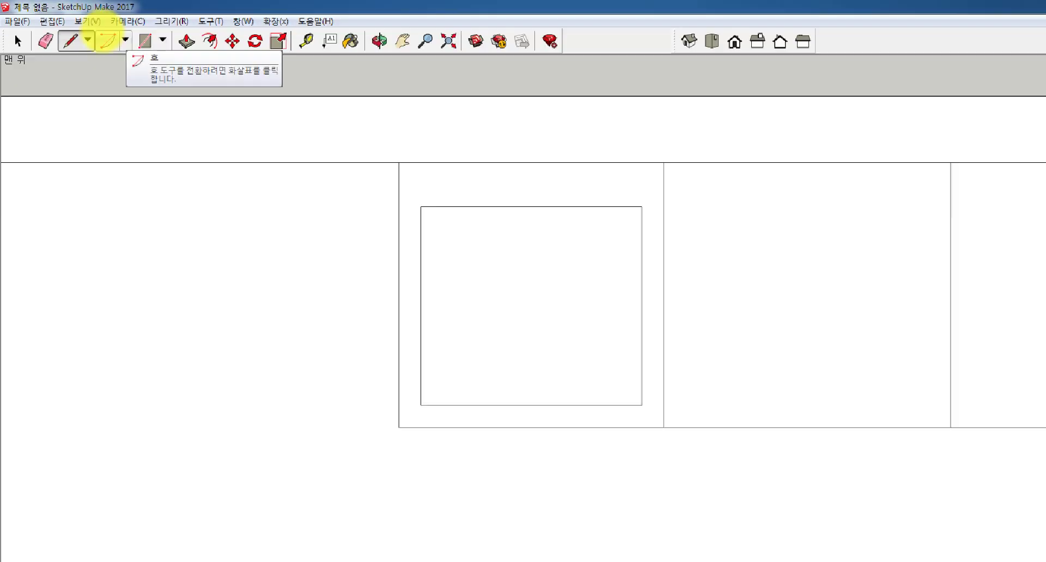
pyautogui.click(104, 33)
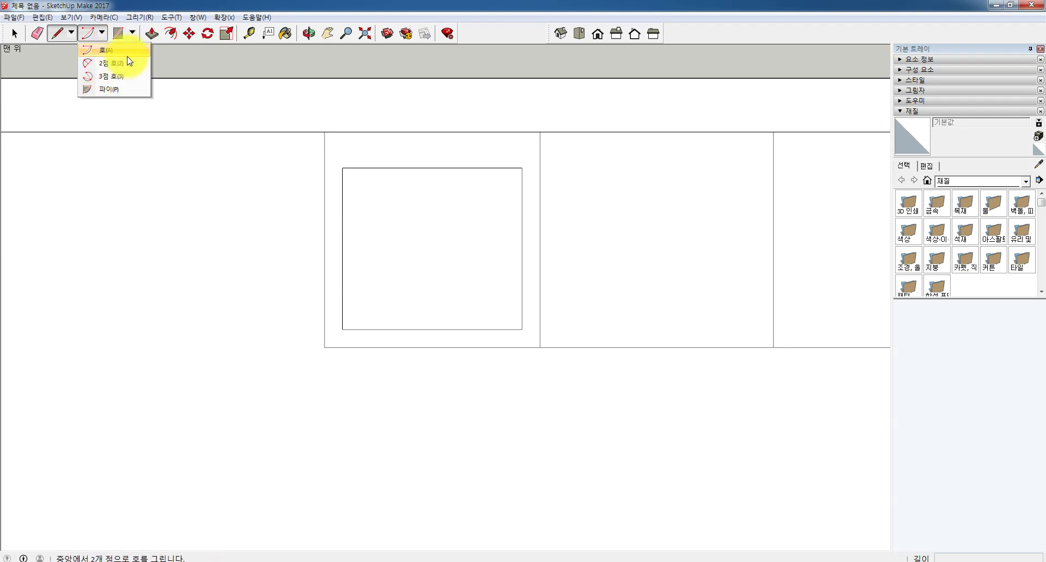
pyautogui.click(133, 33)
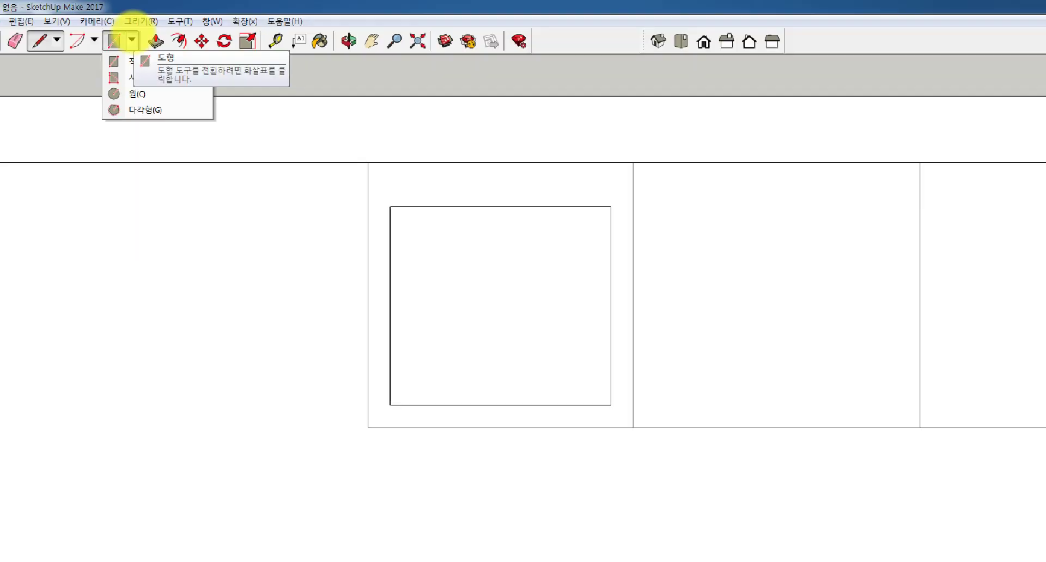
pyautogui.click(134, 35)
pyautogui.click(134, 35)
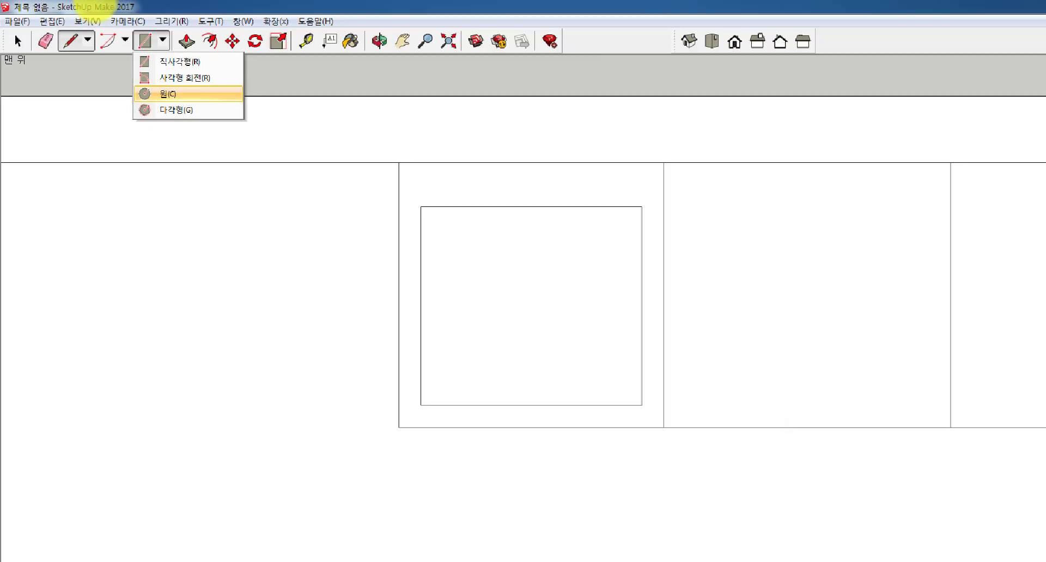
pyautogui.click(130, 14)
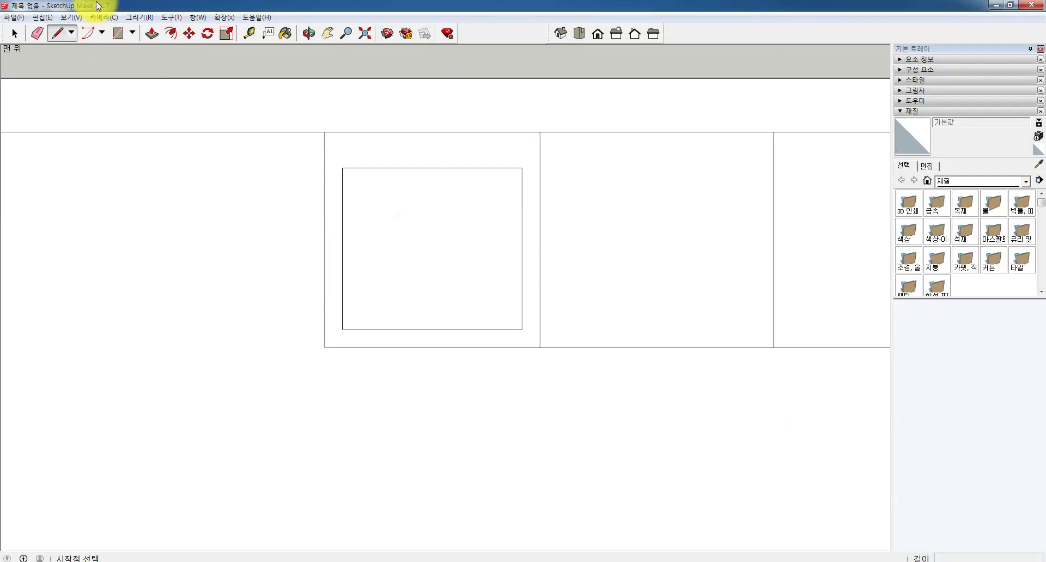
# Delete the inner square's face and draw a circle with a 50 mm radius at the square's centre
pyautogui.click(133, 33)
pyautogui.click(139, 78)
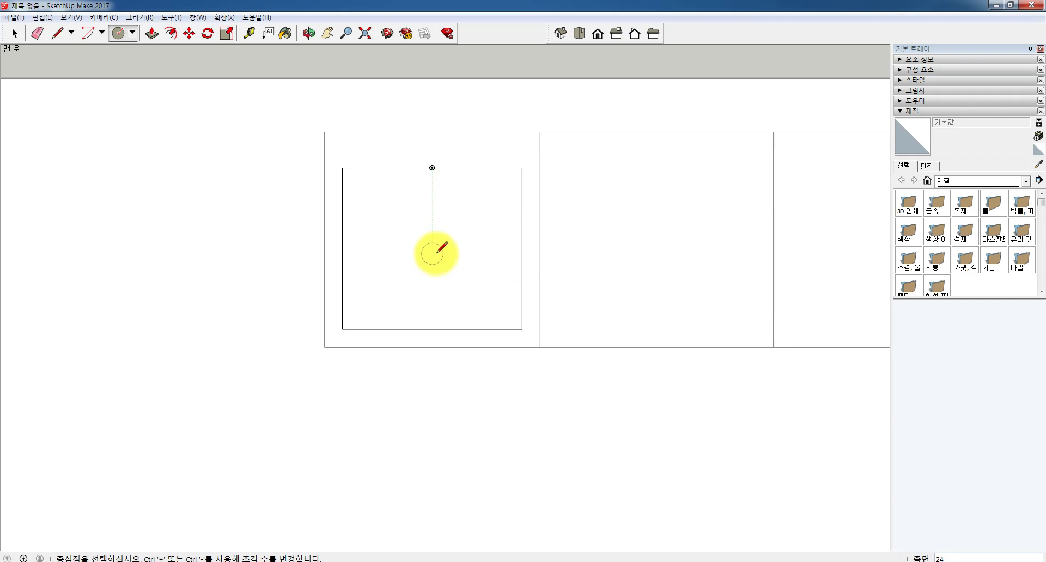
pyautogui.scroll(2, 492, 202)
pyautogui.scroll(2, 443, 187)
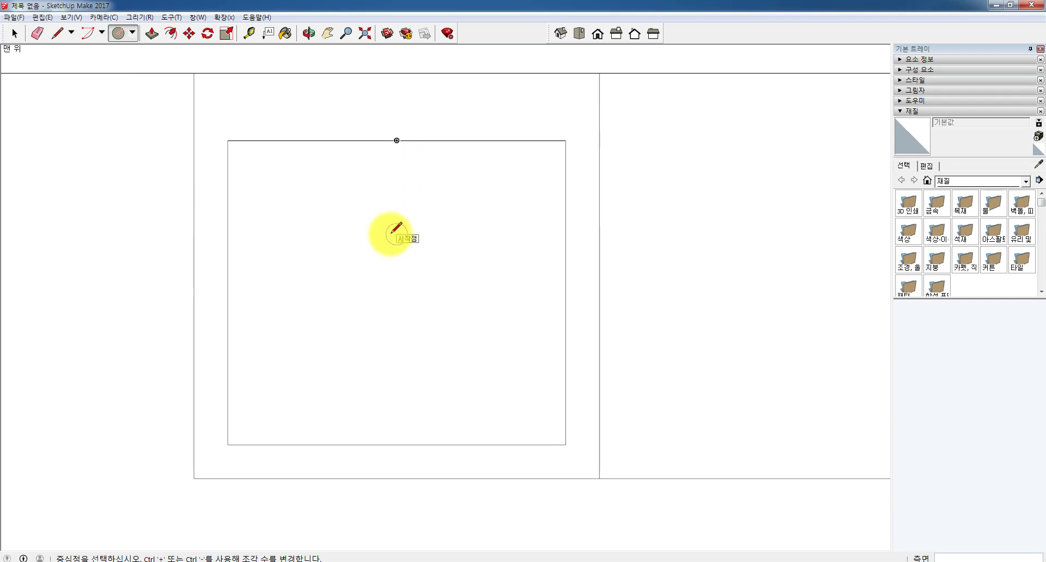
pyautogui.click(14, 34)
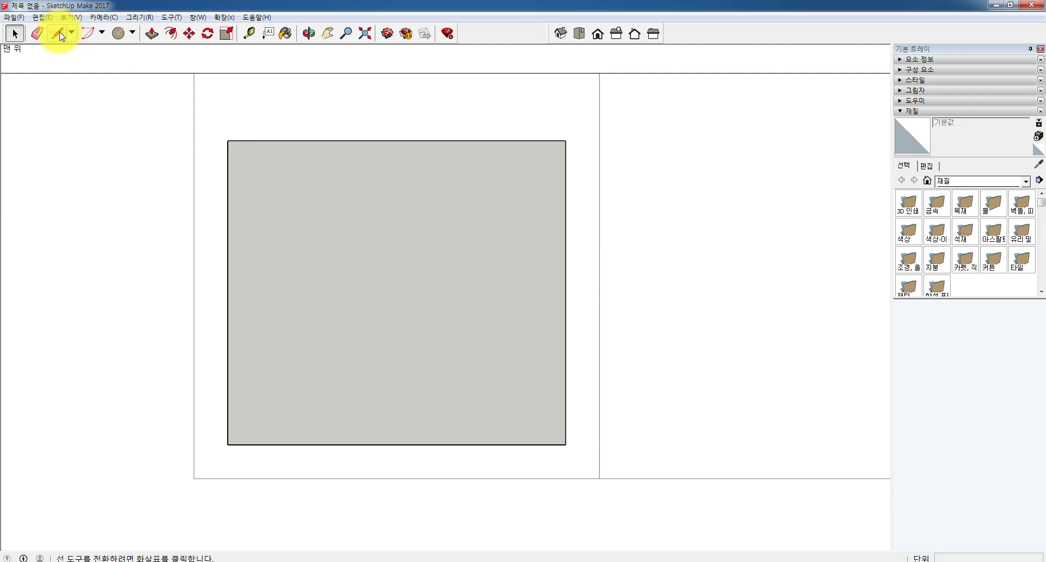
pyautogui.click(118, 34)
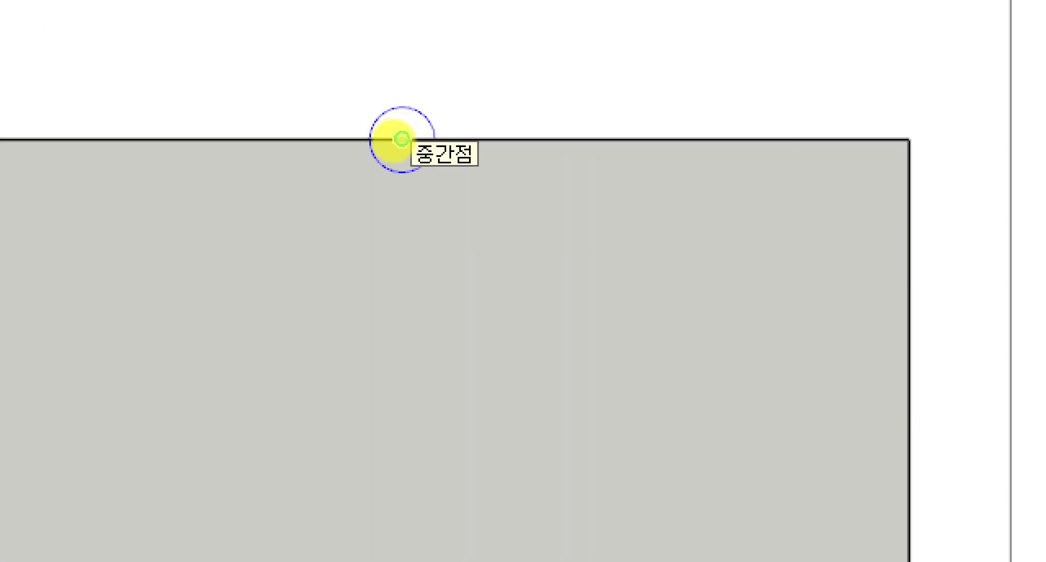
pyautogui.click(396, 139)
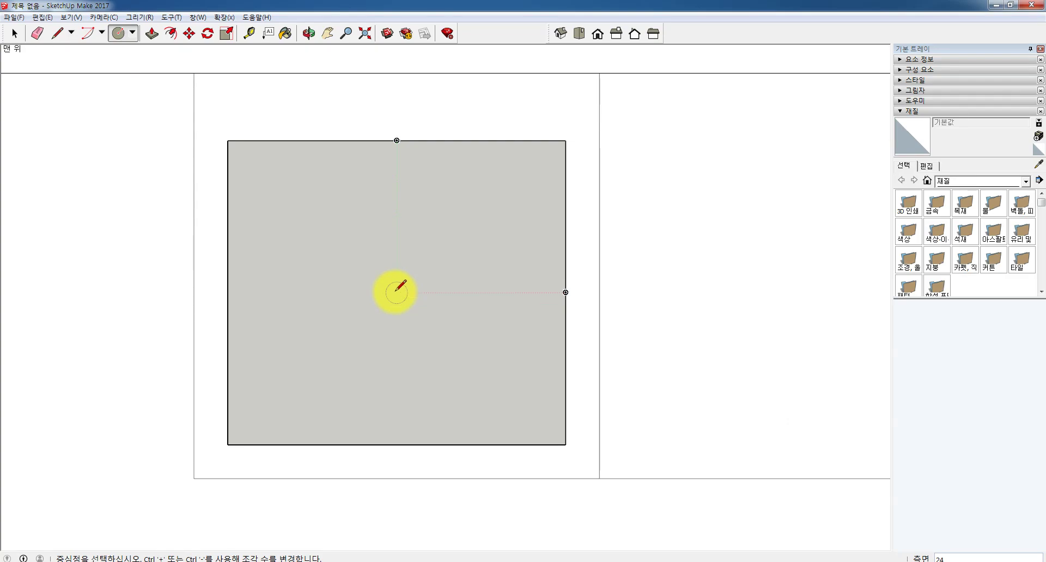
pyautogui.click(396, 292)
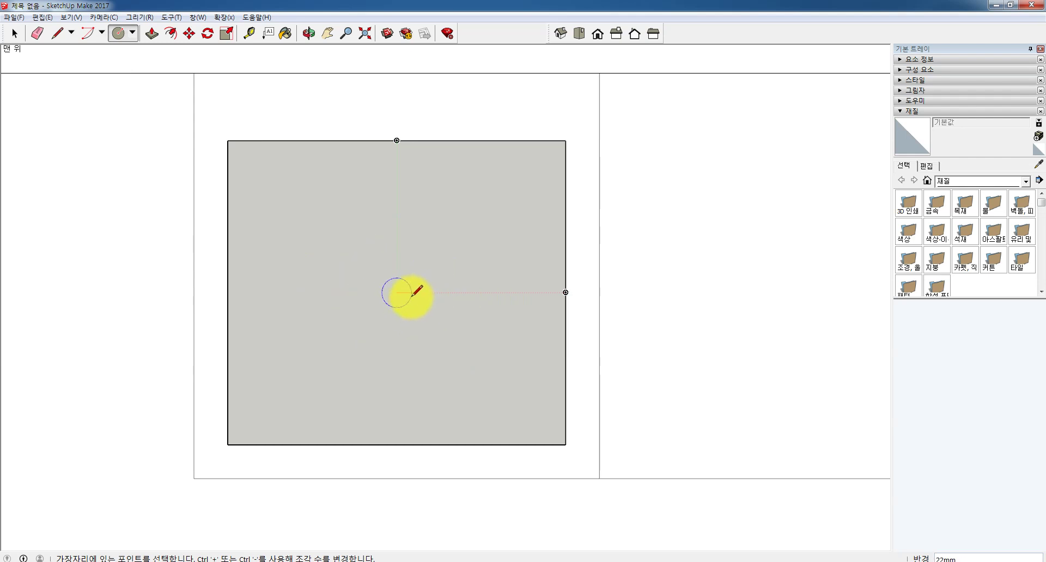
pyautogui.write('50')
pyautogui.press('Return')
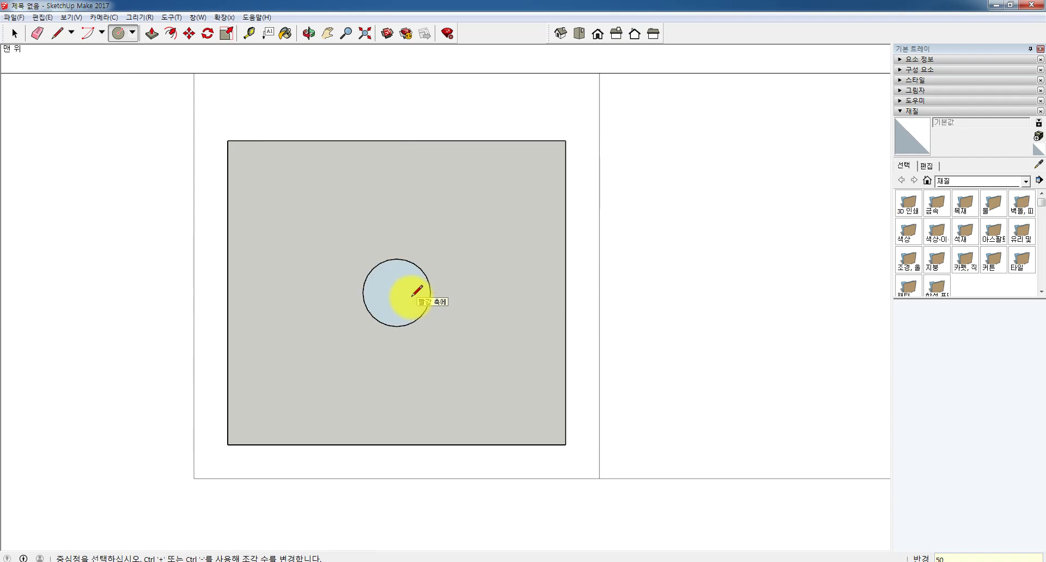
# Redraw the inner square's upper edge from corner to corner to restore the face around the circle
pyautogui.scroll(-3, 483, 256)
pyautogui.scroll(2, 485, 252)
pyautogui.scroll(-3, 490, 252)
pyautogui.scroll(1, 509, 289)
pyautogui.click(14, 33)
pyautogui.click(56, 34)
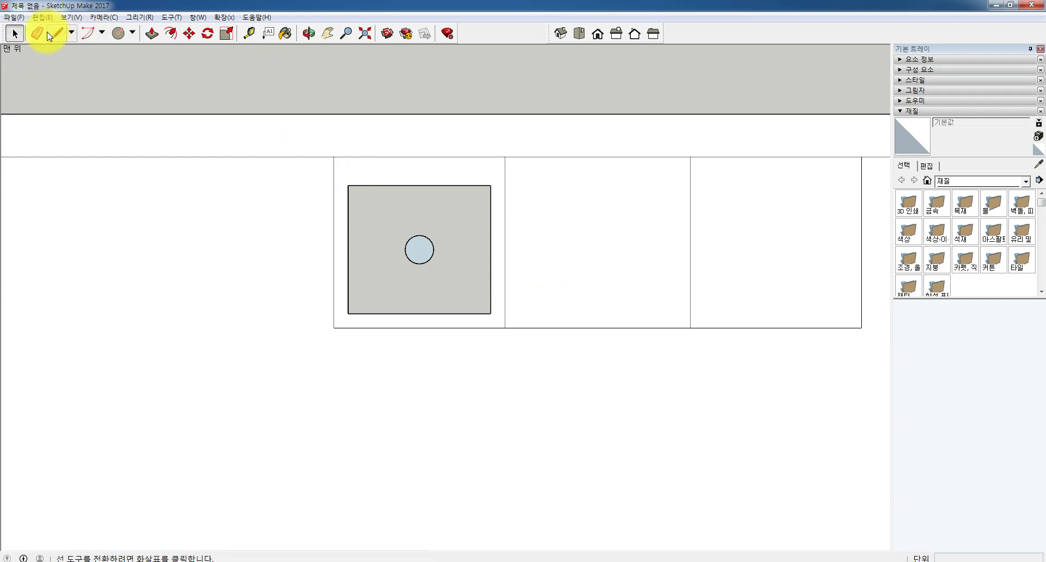
pyautogui.click(348, 187)
pyautogui.click(491, 186)
pyautogui.scroll(-3, 465, 203)
pyautogui.click(14, 33)
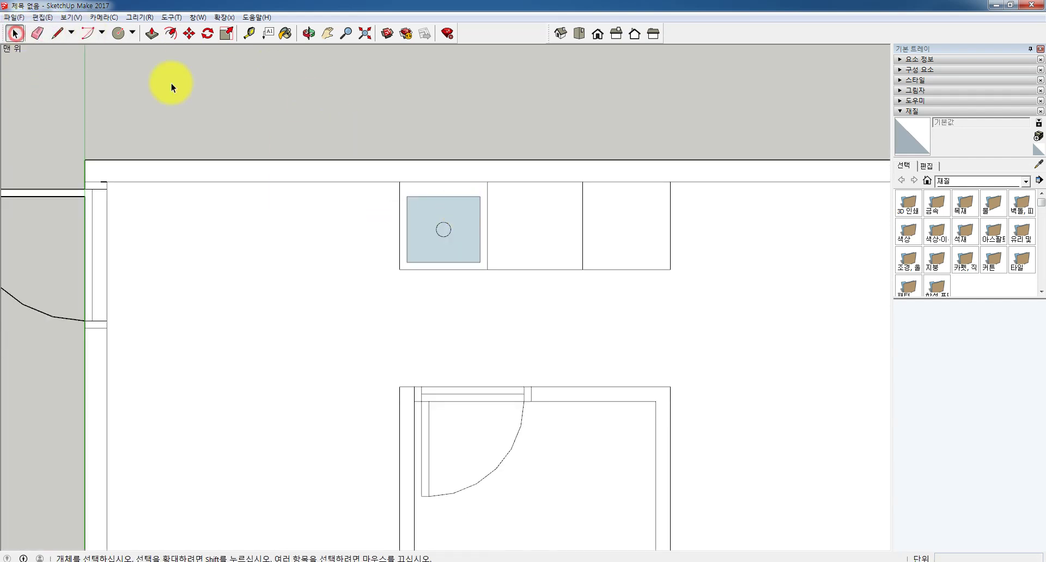
# Examine the inner square's face against the wall's face by selecting each of them in turn
pyautogui.scroll(4, 452, 204)
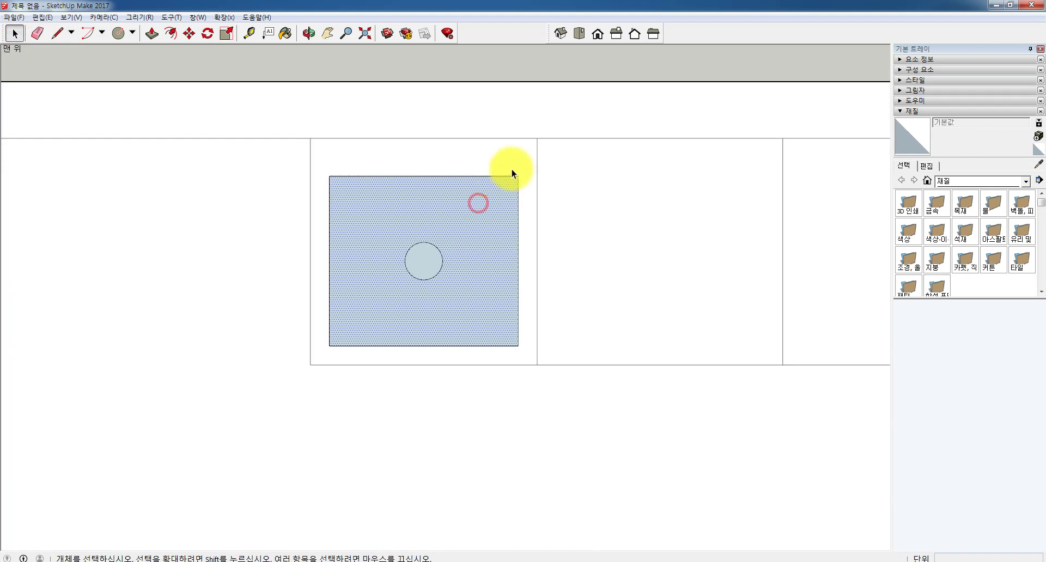
pyautogui.scroll(-2, 512, 141)
pyautogui.click(515, 126)
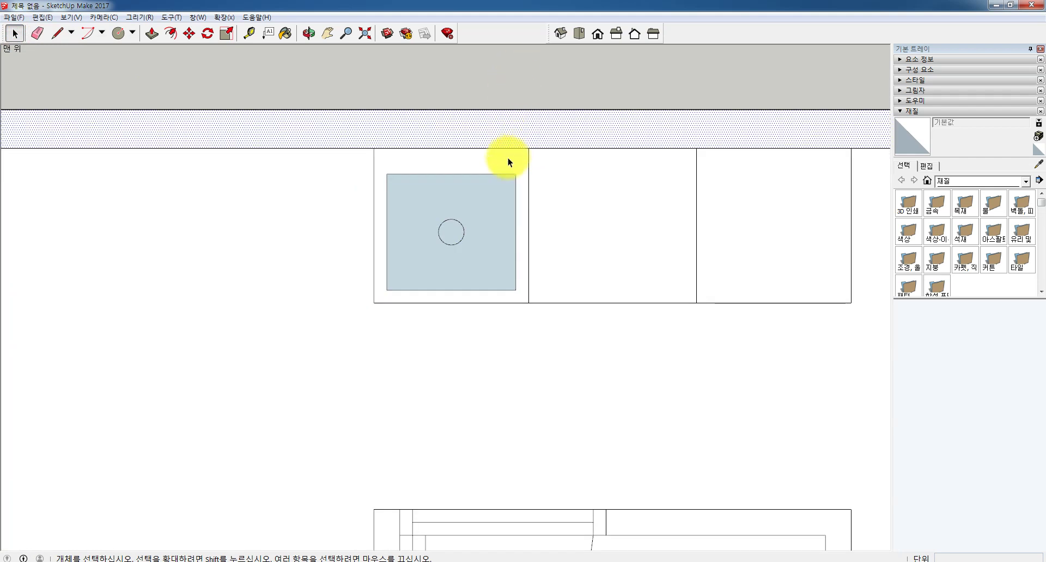
pyautogui.click(487, 205)
pyautogui.scroll(1, 486, 204)
pyautogui.click(478, 50)
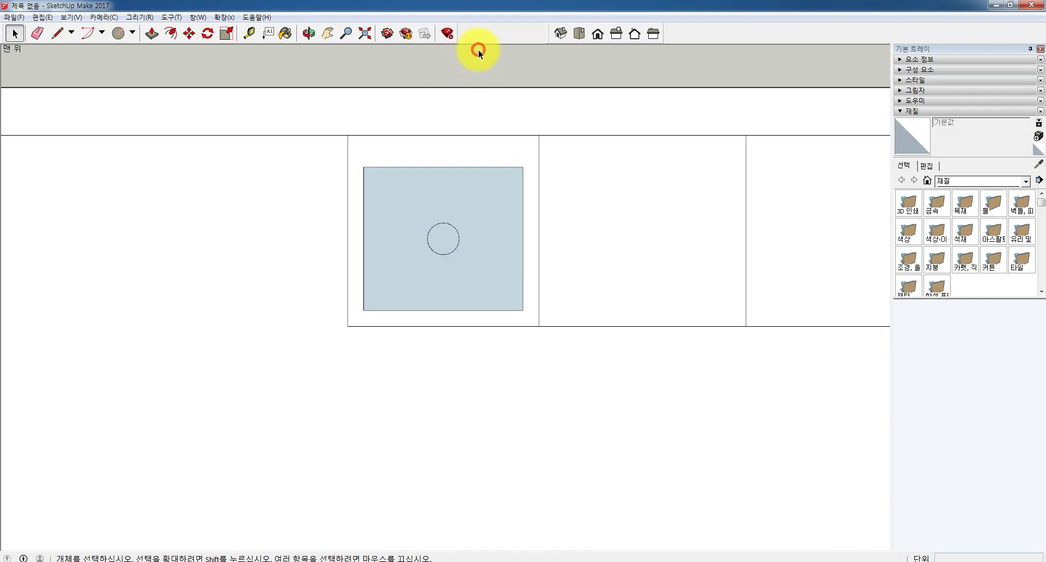
pyautogui.click(488, 191)
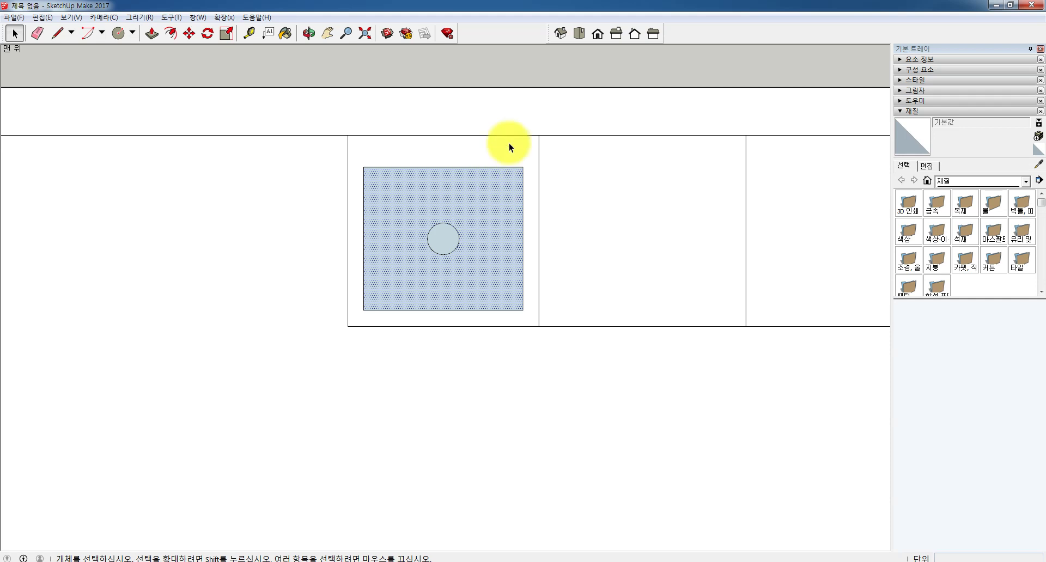
pyautogui.click(542, 111)
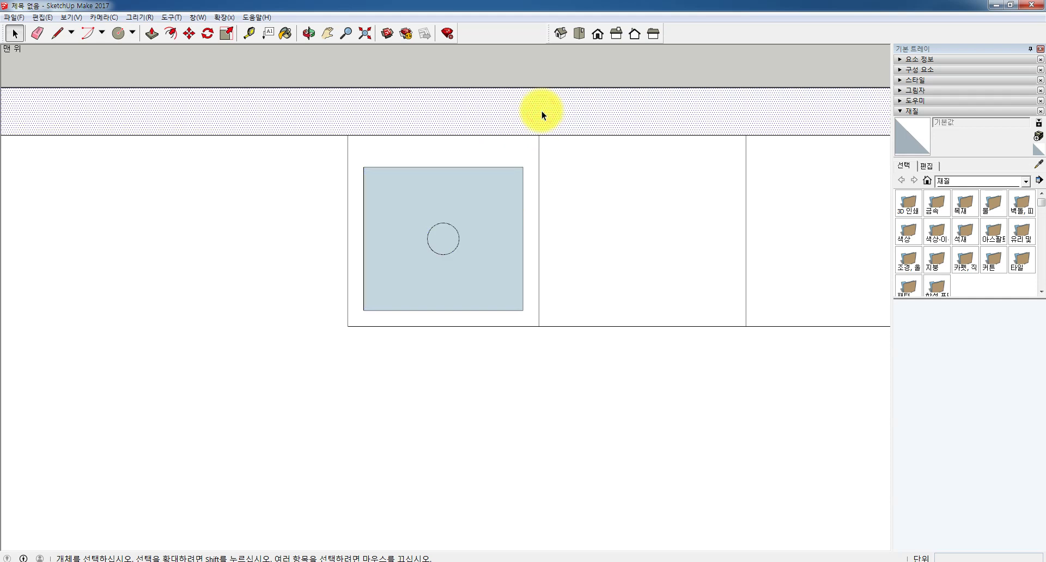
pyautogui.click(487, 191)
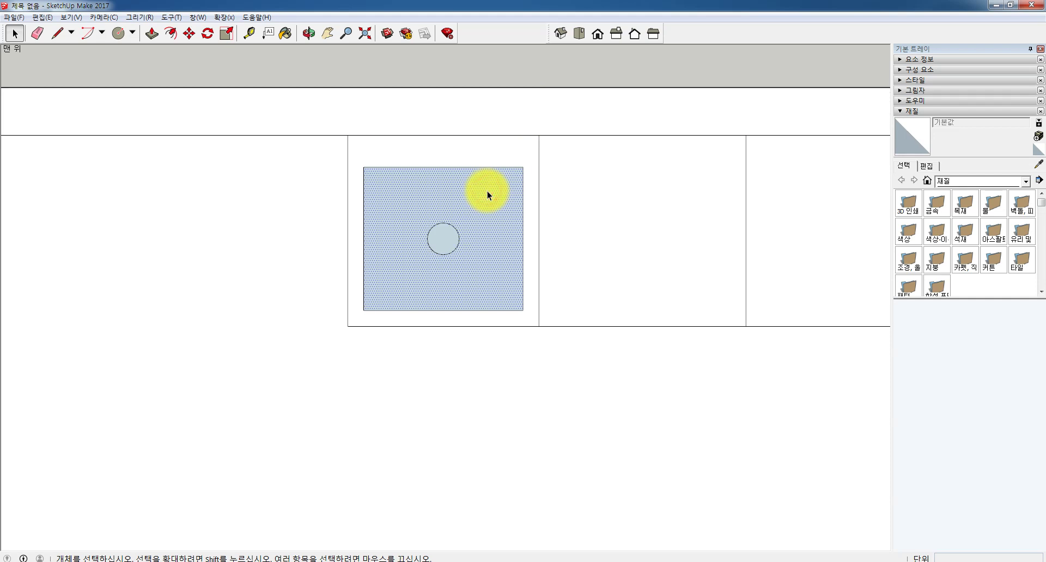
pyautogui.click(502, 76)
pyautogui.click(485, 194)
# Reverse the inner square's face so that its front side points up
pyautogui.scroll(5, 498, 199)
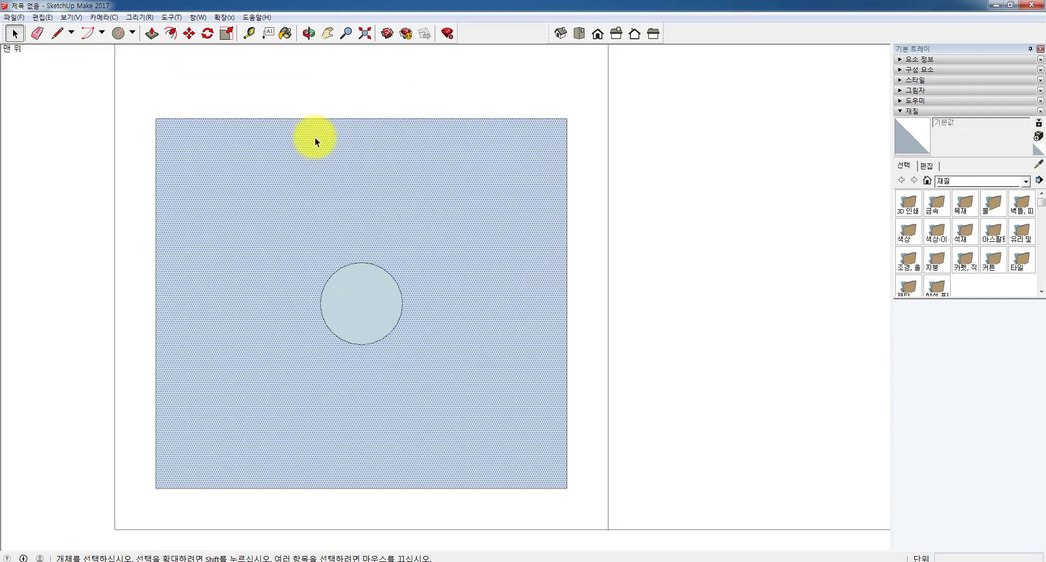
pyautogui.click(14, 33)
pyautogui.click(427, 192)
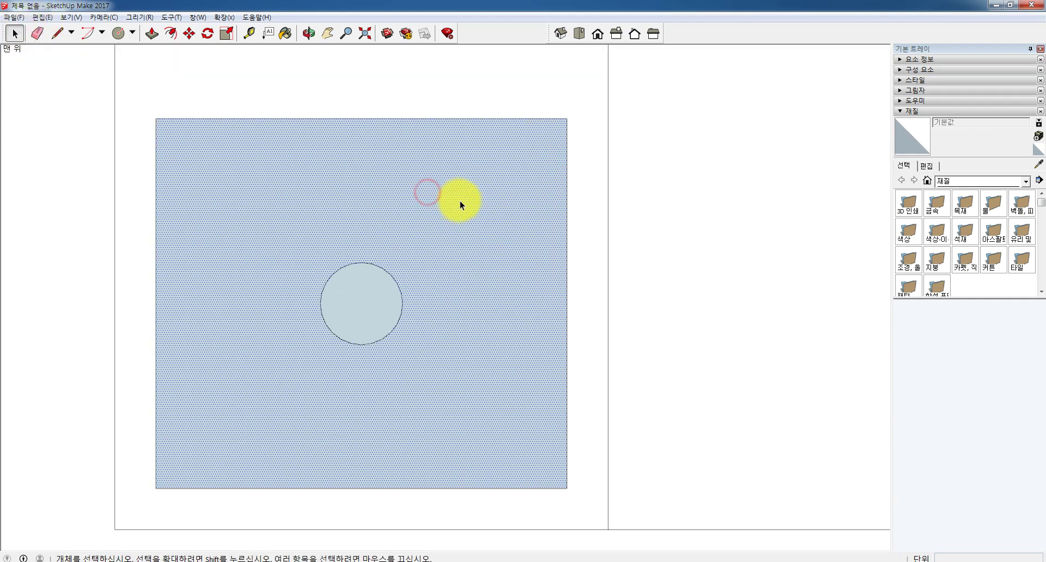
pyautogui.rightClick(460, 201)
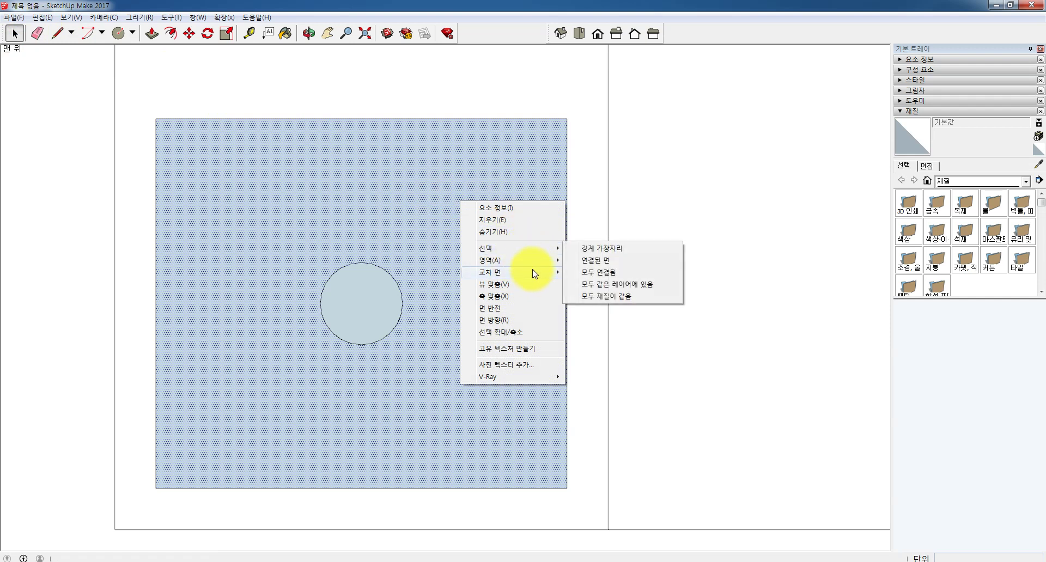
pyautogui.click(531, 308)
pyautogui.scroll(-2, 527, 308)
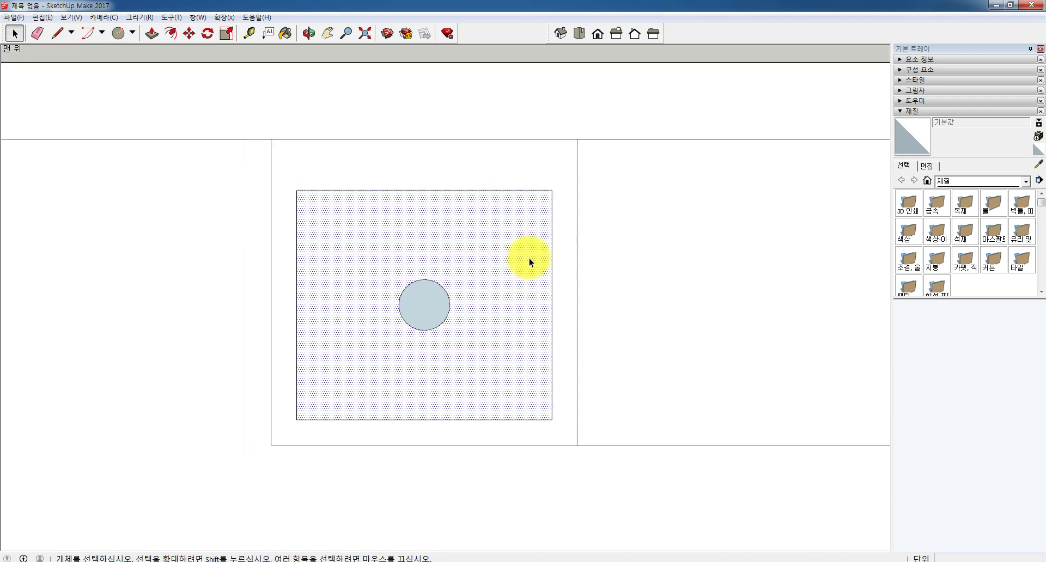
pyautogui.scroll(-2, 531, 218)
pyautogui.click(533, 98)
# Reverse the face of the circle inside the inner square so that it matches the surrounding faces
pyautogui.scroll(2, 459, 278)
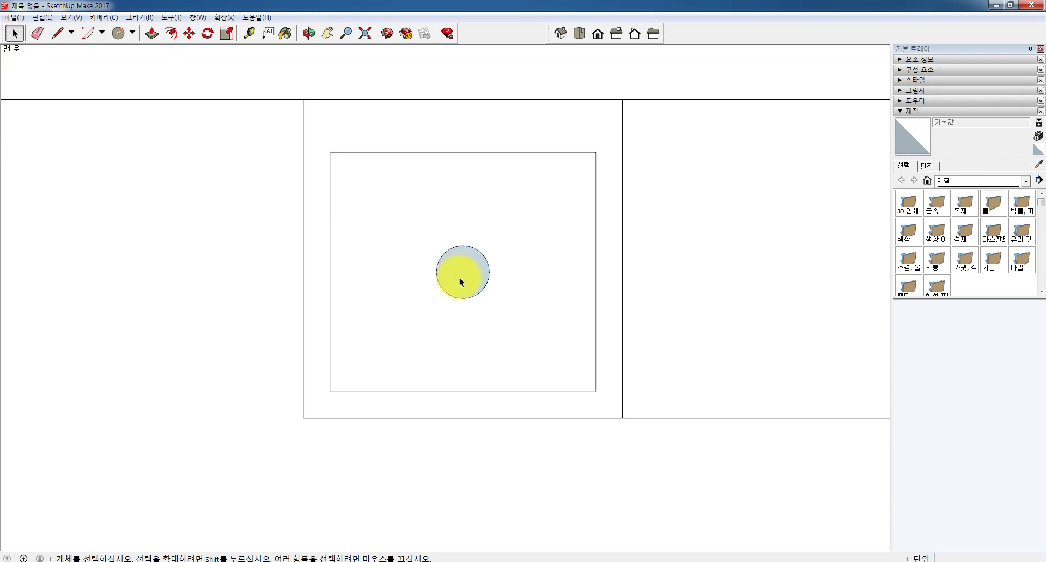
pyautogui.scroll(2, 459, 281)
pyautogui.click(477, 265)
pyautogui.rightClick(478, 266)
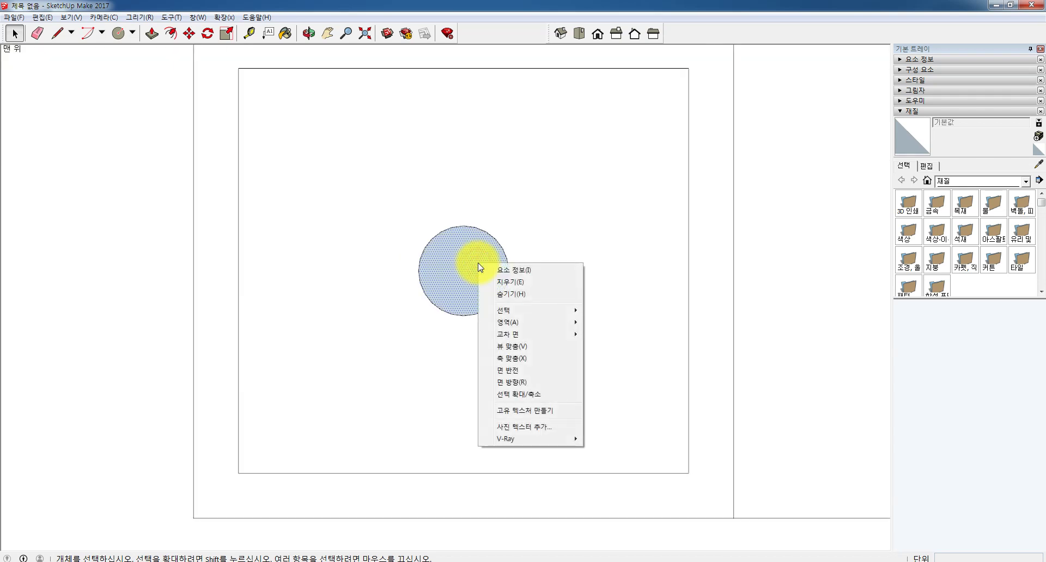
pyautogui.click(525, 370)
pyautogui.scroll(-7, 553, 294)
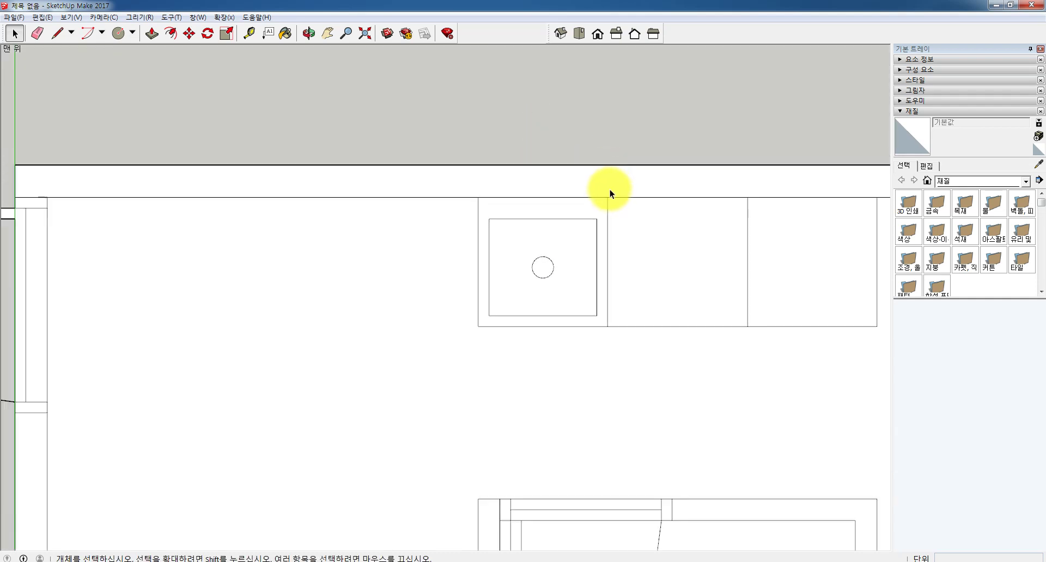
pyautogui.scroll(-3, 799, 135)
pyautogui.scroll(3, 654, 151)
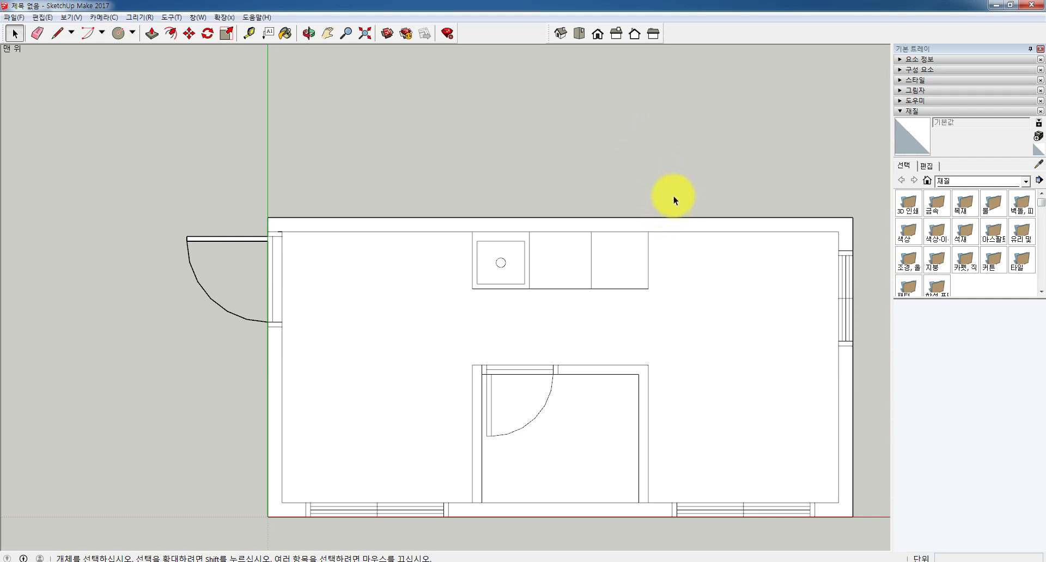
pyautogui.scroll(2, 576, 332)
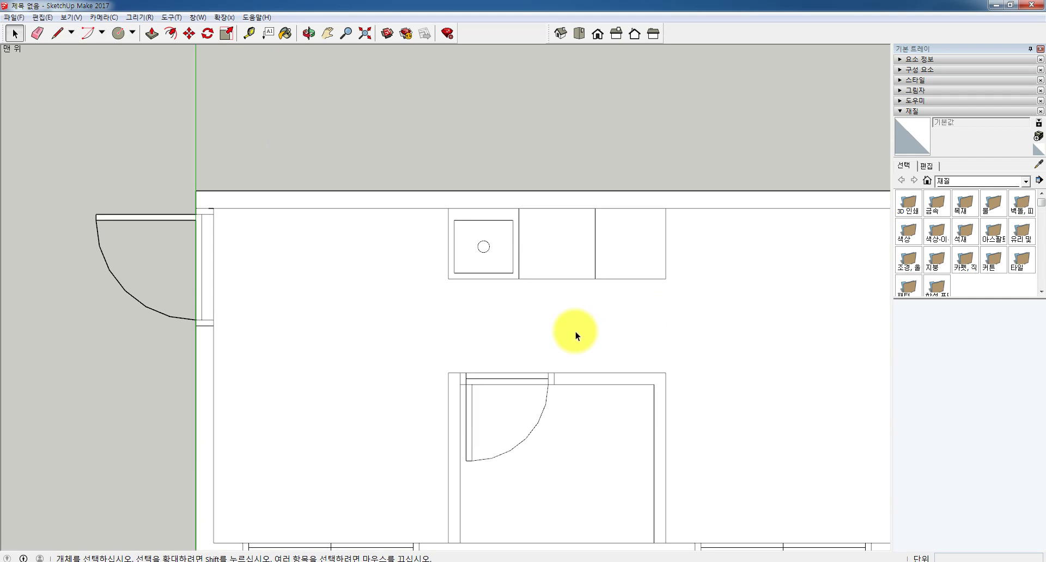
pyautogui.scroll(-3, 607, 347)
pyautogui.scroll(2, 649, 431)
pyautogui.scroll(1, 632, 314)
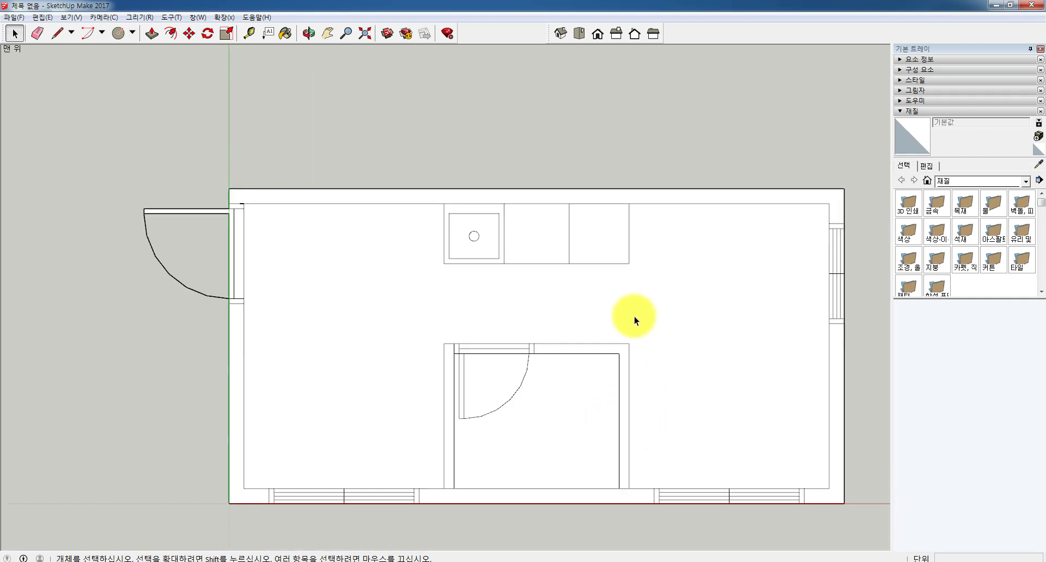
# Examine the kitchen counter's right-hand fixture in reference plan 5, returning to the untitled floor plan
pyautogui.scroll(1, 614, 150)
pyautogui.scroll(3, 596, 224)
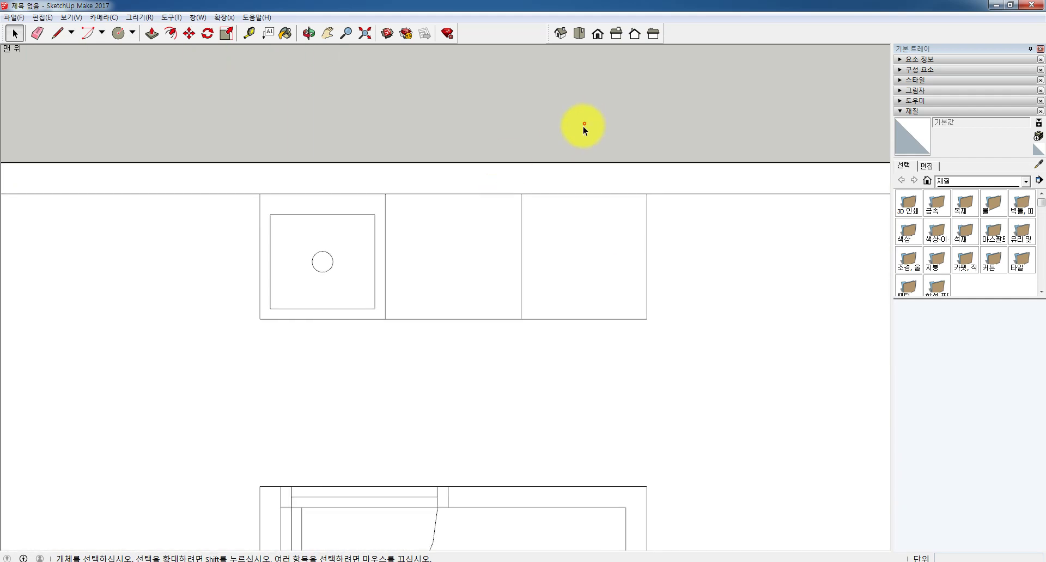
pyautogui.scroll(1, 433, 213)
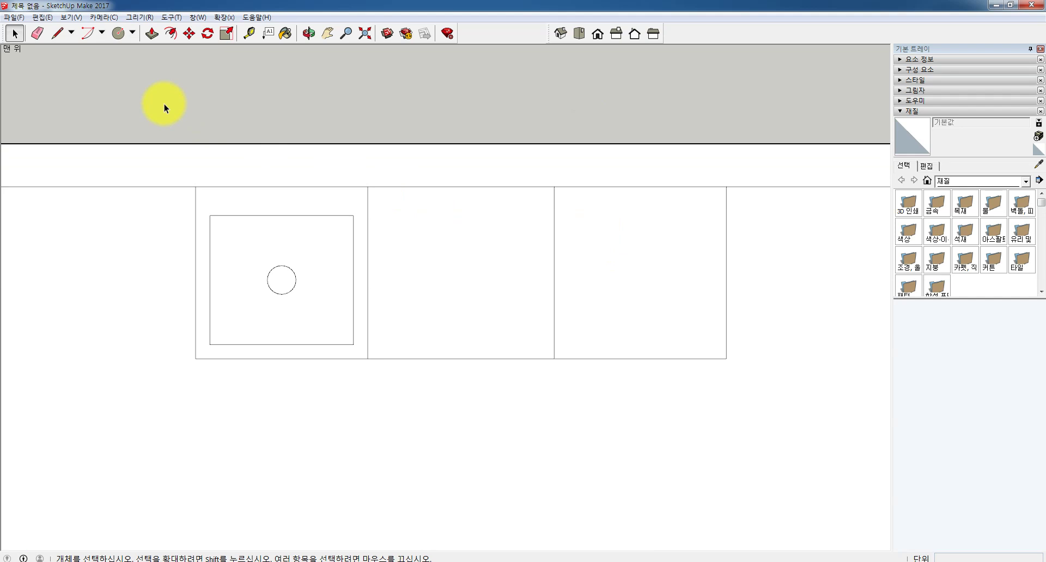
pyautogui.moveTo(207, 560)
pyautogui.click(201, 525)
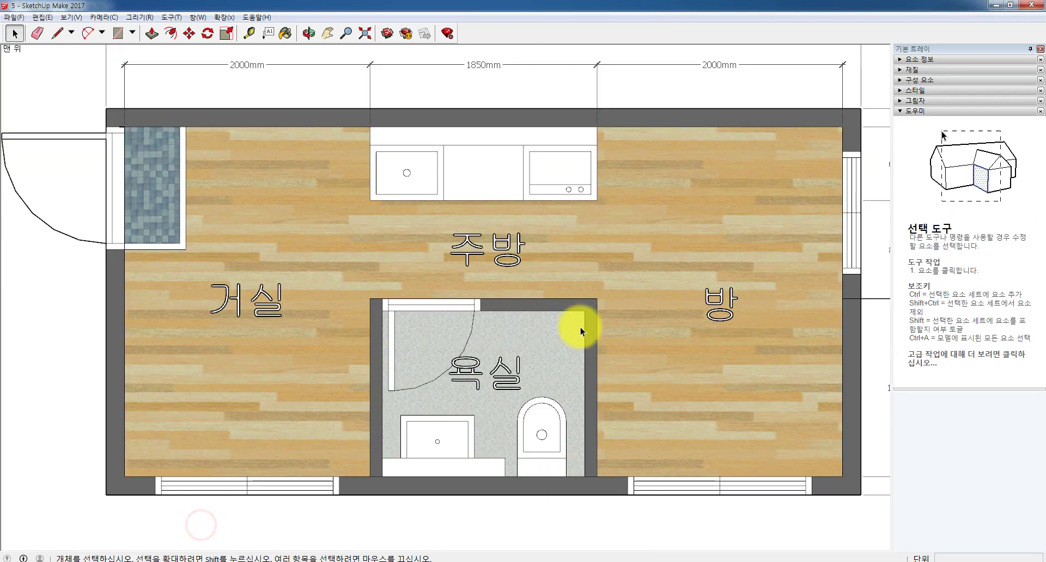
pyautogui.moveTo(147, 560)
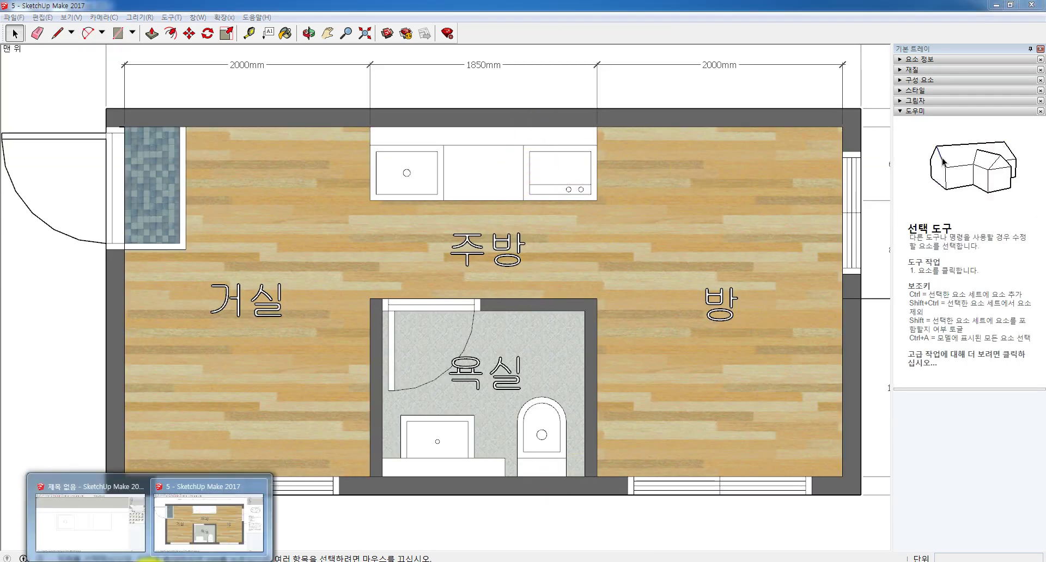
pyautogui.click(83, 515)
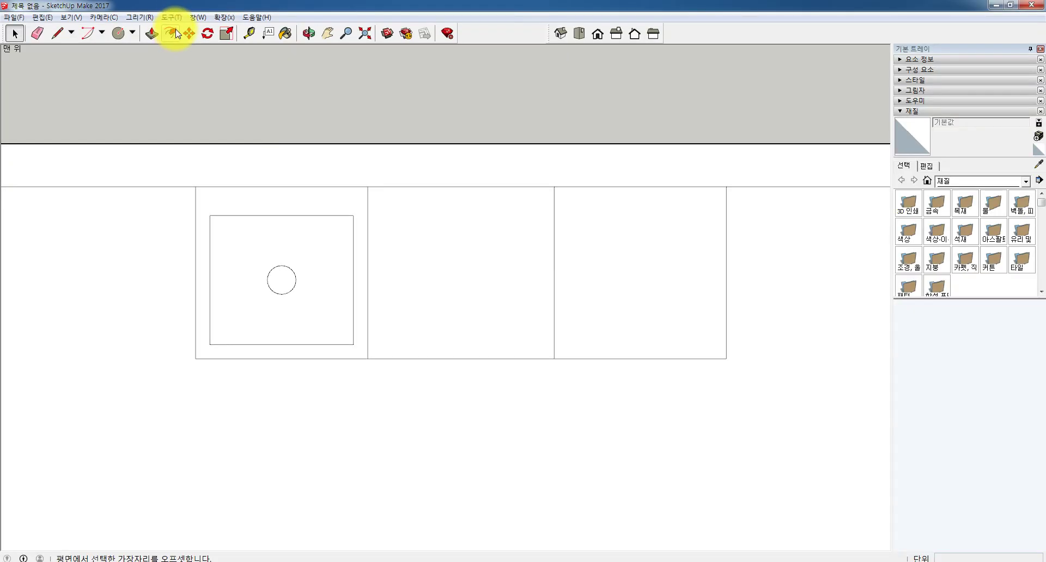
# Offset the outline of the counter's right-hand section 50 mm inward to form an inner square
pyautogui.click(177, 33)
pyautogui.scroll(1, 658, 305)
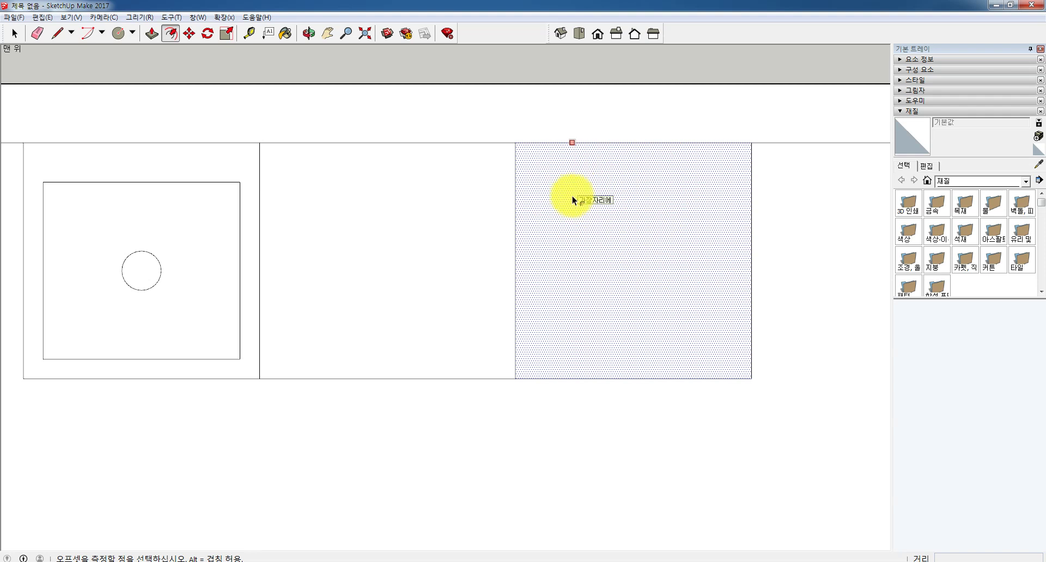
pyautogui.click(572, 196)
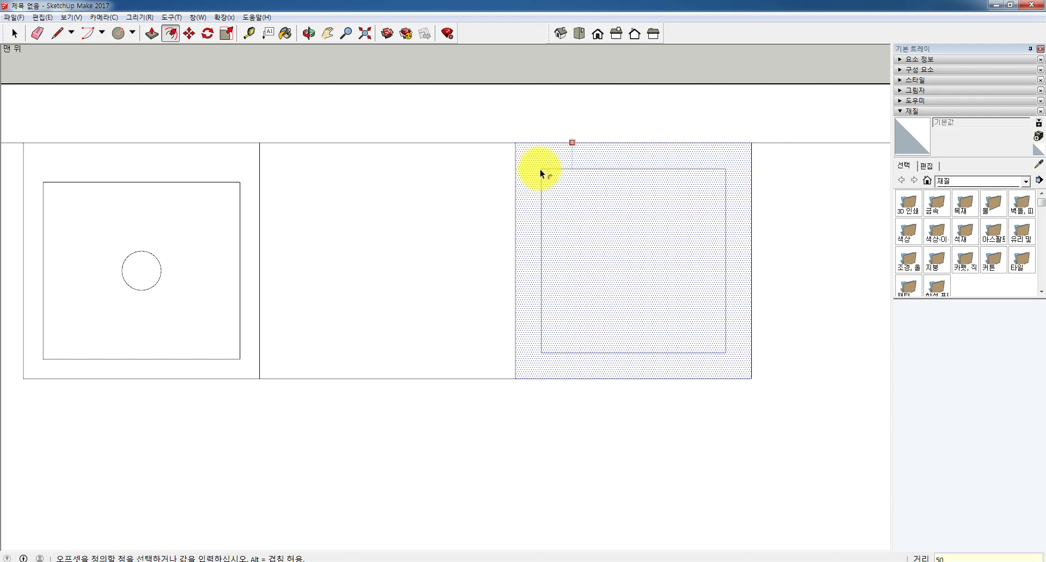
pyautogui.press('Return')
pyautogui.scroll(-2, 602, 228)
pyautogui.scroll(2, 648, 233)
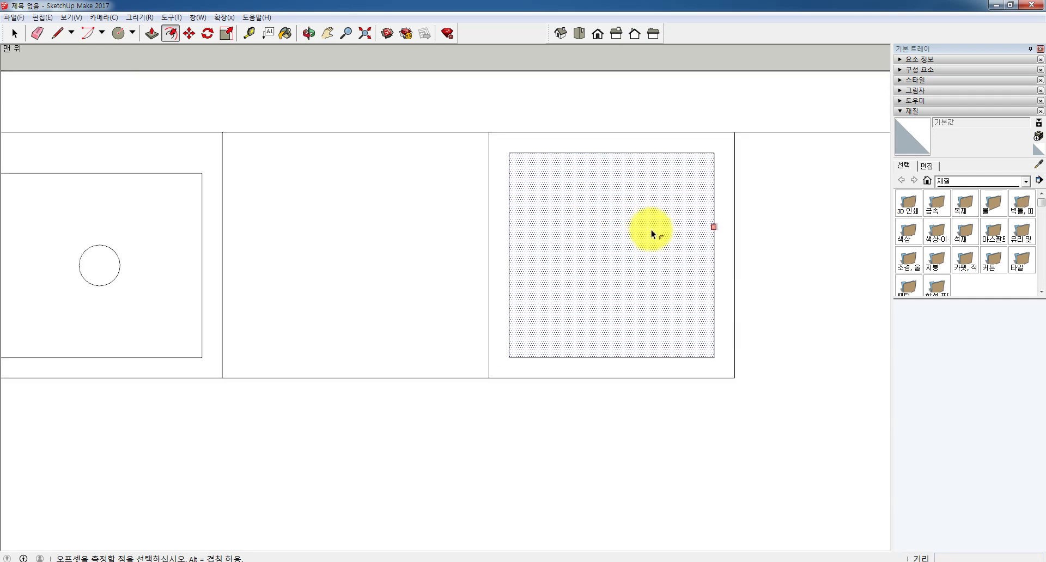
pyautogui.click(57, 32)
pyautogui.scroll(-3, 303, 103)
pyautogui.scroll(2, 348, 82)
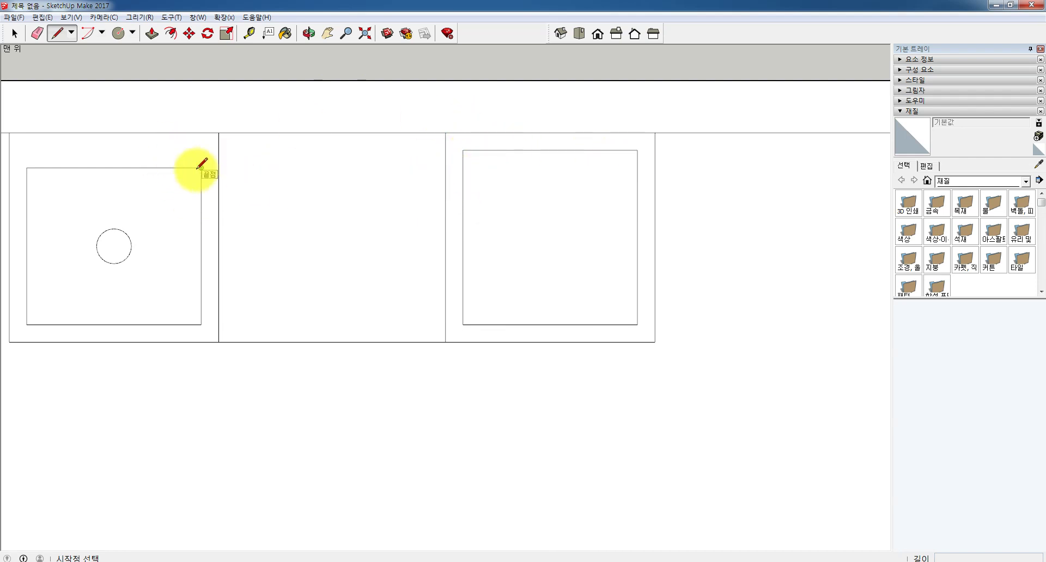
pyautogui.click(463, 151)
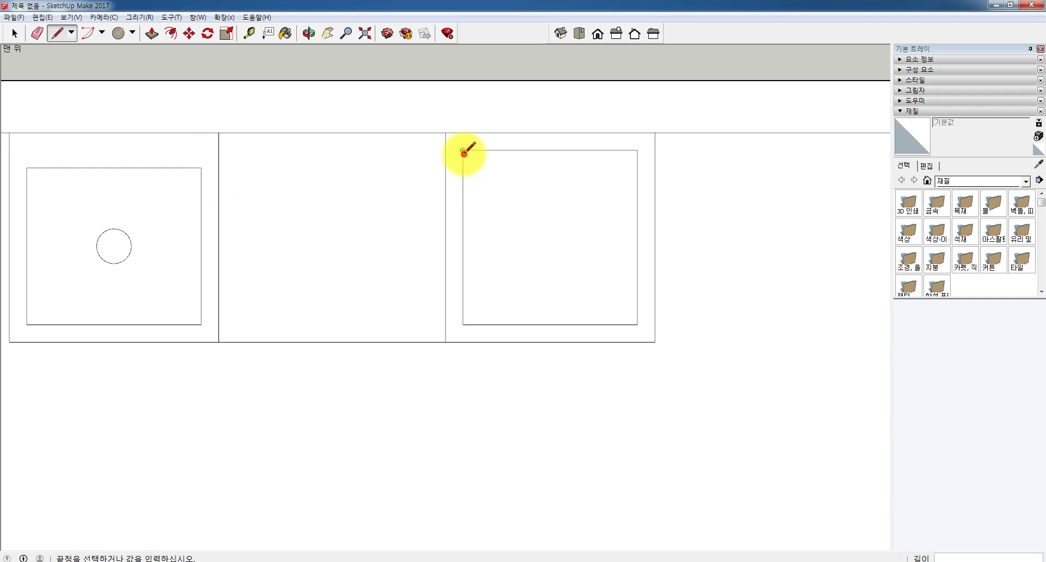
pyautogui.click(15, 34)
pyautogui.scroll(1, 263, 99)
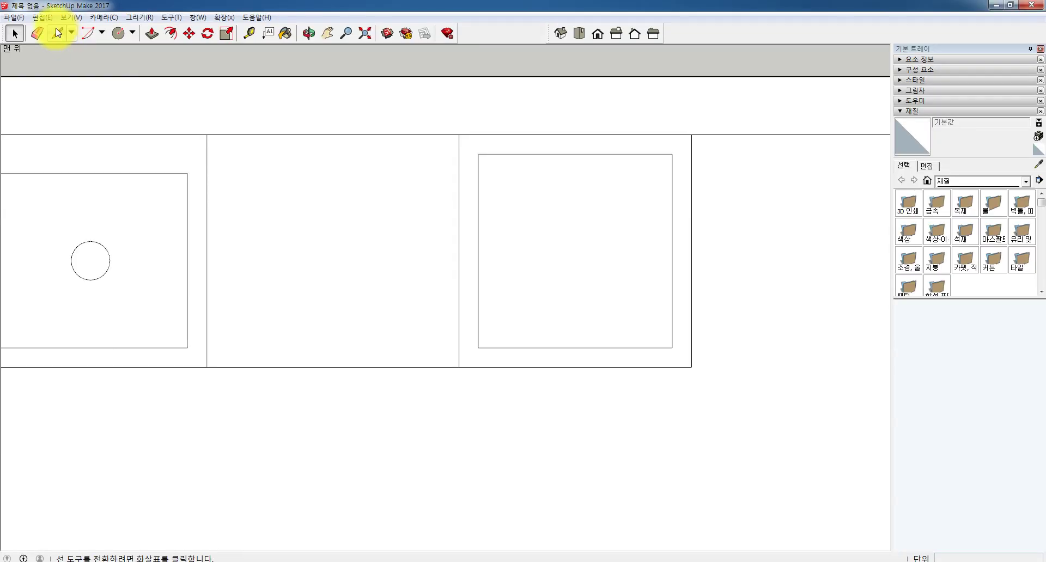
# Draw a horizontal line across the right-hand inner square, level with the sink's upper edge
pyautogui.click(57, 33)
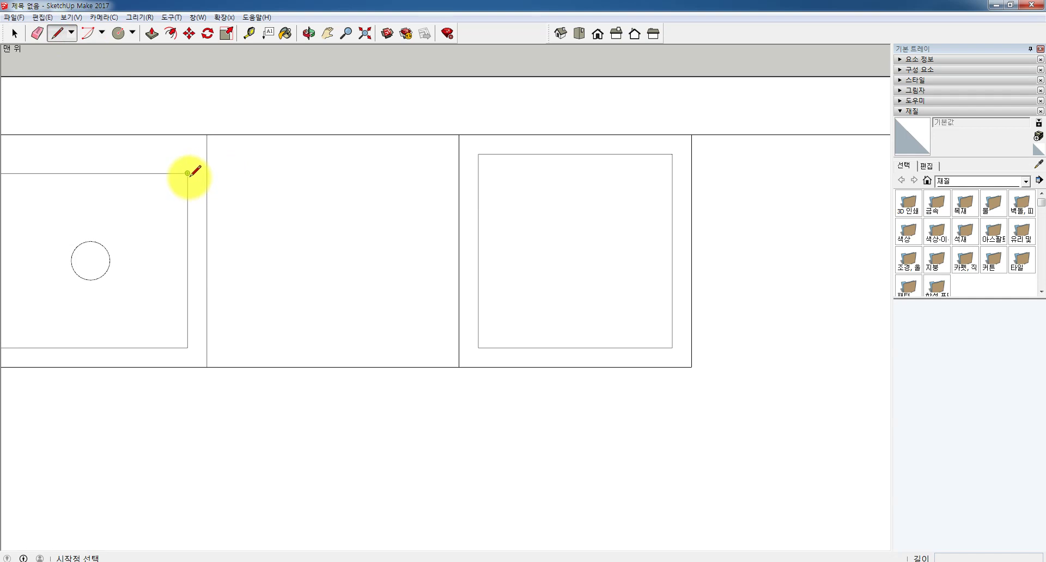
pyautogui.scroll(3, 190, 147)
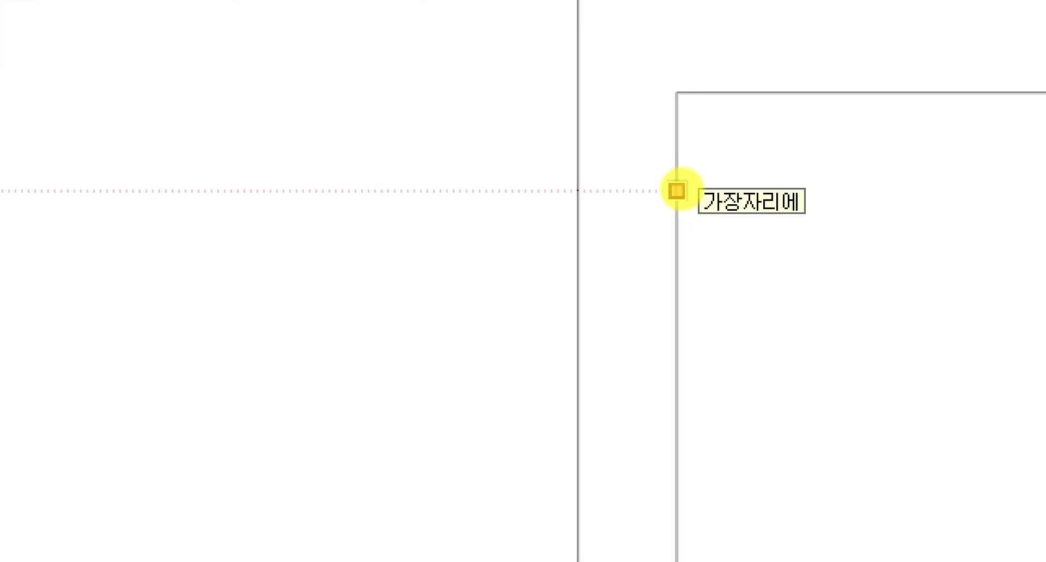
pyautogui.click(677, 190)
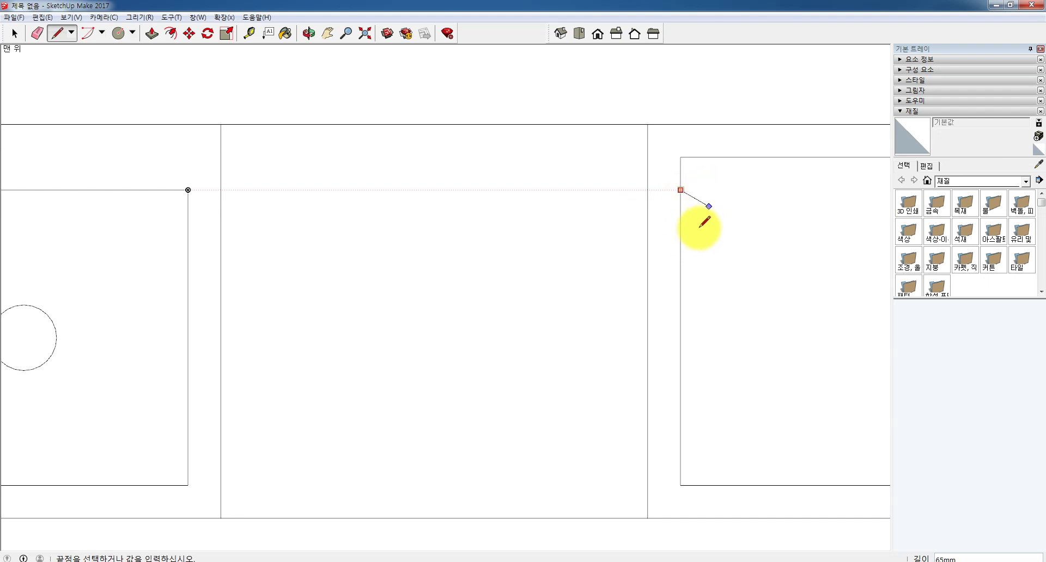
pyautogui.scroll(-5, 701, 226)
pyautogui.scroll(2, 789, 220)
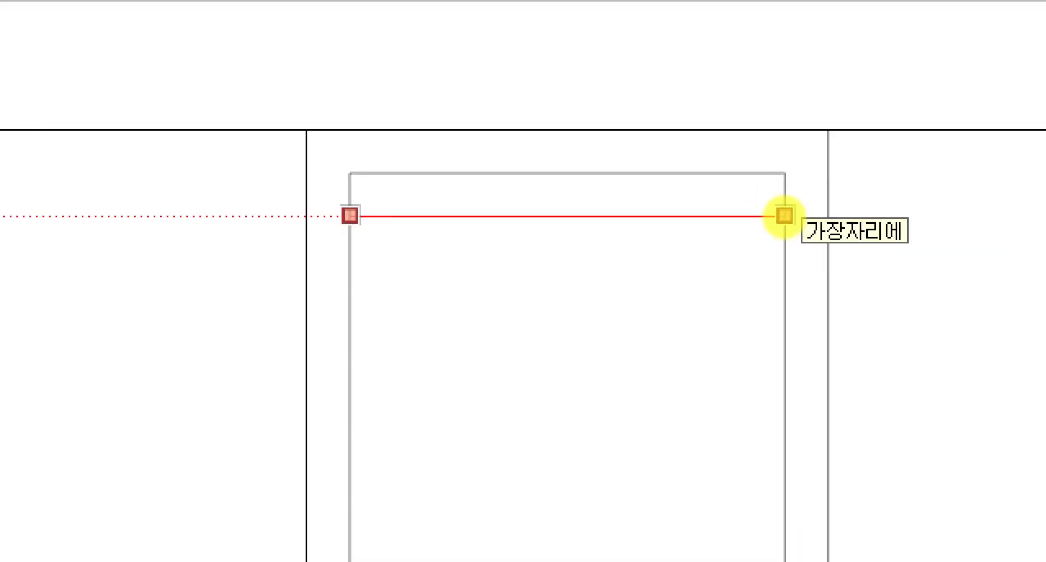
pyautogui.click(784, 216)
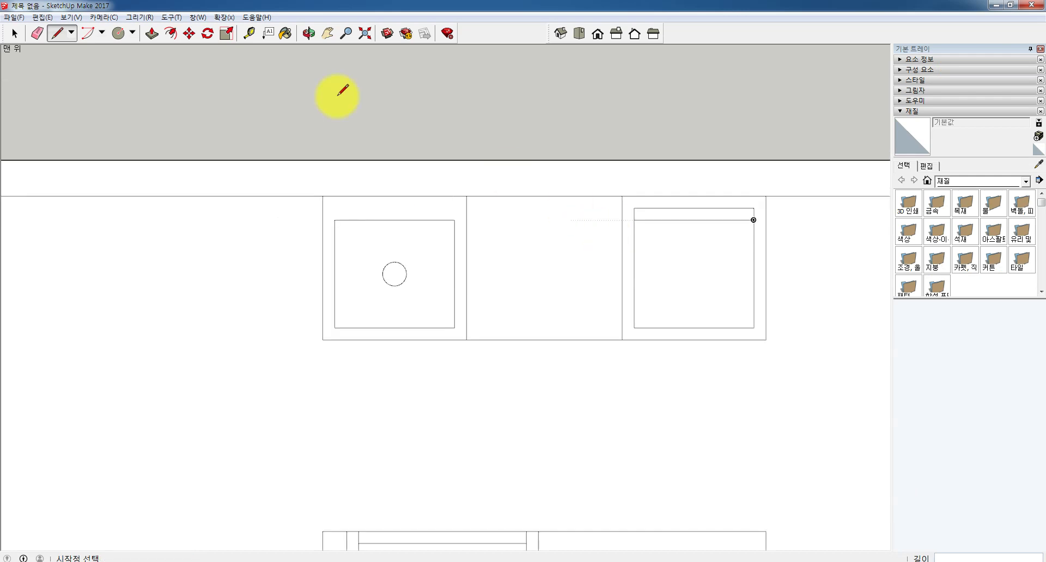
# Delete the right-hand inner square's original upper edge and the short side segments above the new line
pyautogui.click(15, 34)
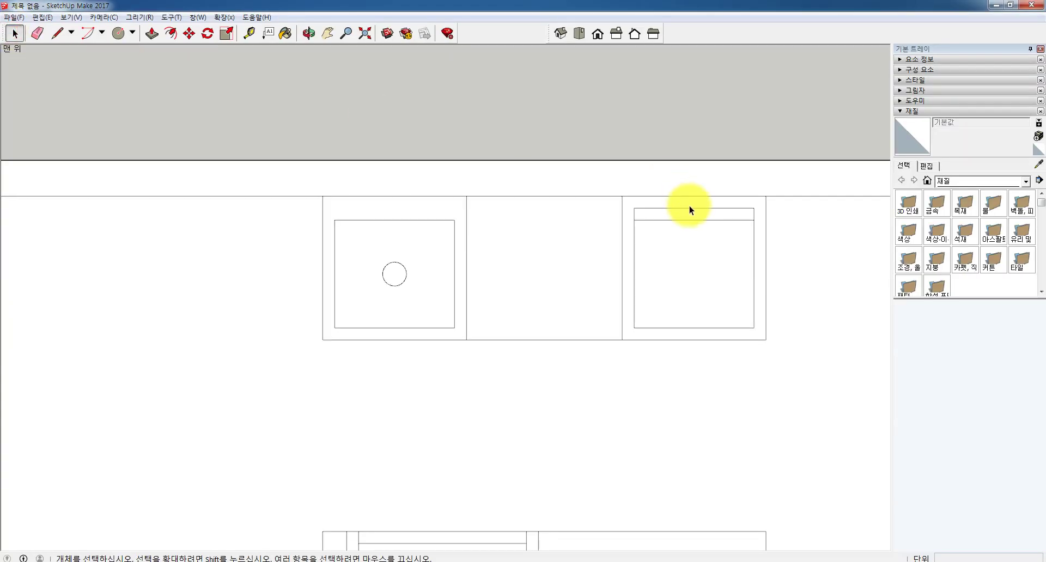
pyautogui.click(688, 207)
pyautogui.click(687, 208)
pyautogui.press('Delete')
pyautogui.click(635, 214)
pyautogui.press('Delete')
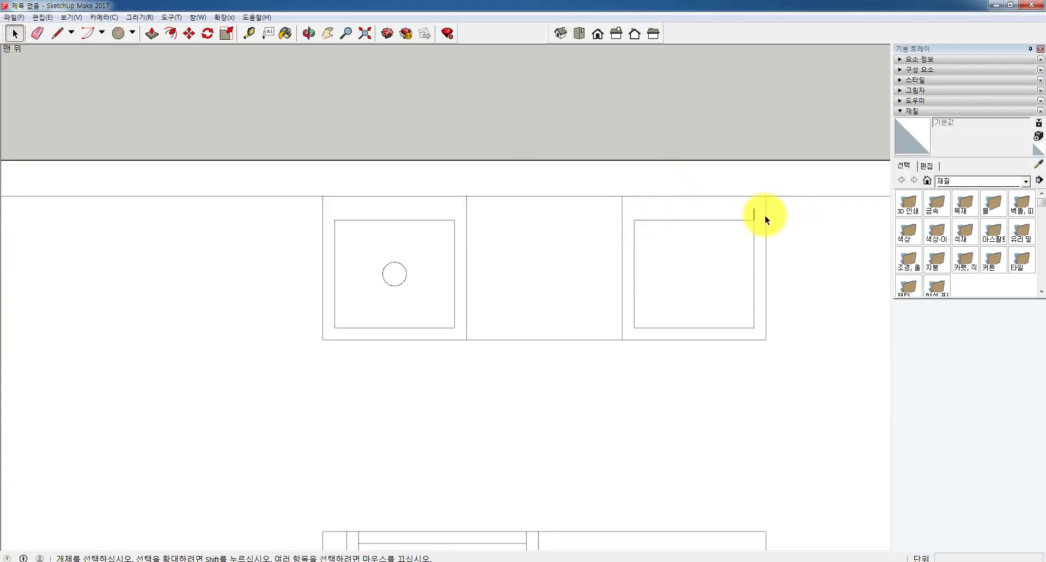
pyautogui.scroll(-3, 753, 216)
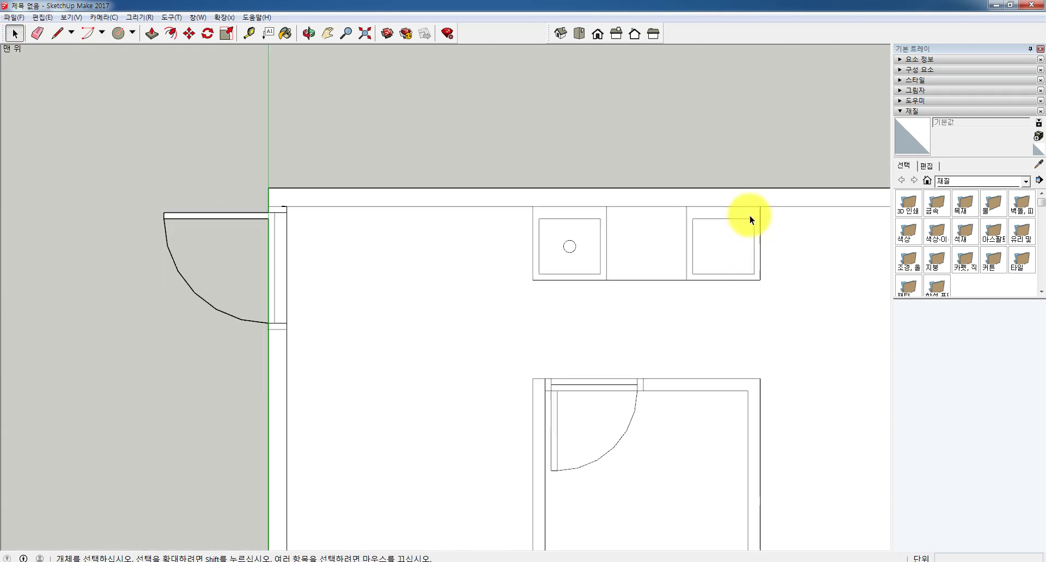
# Delete the face surrounding the right-hand inner rectangle and undo that deletion
pyautogui.click(741, 214)
pyautogui.press('Delete')
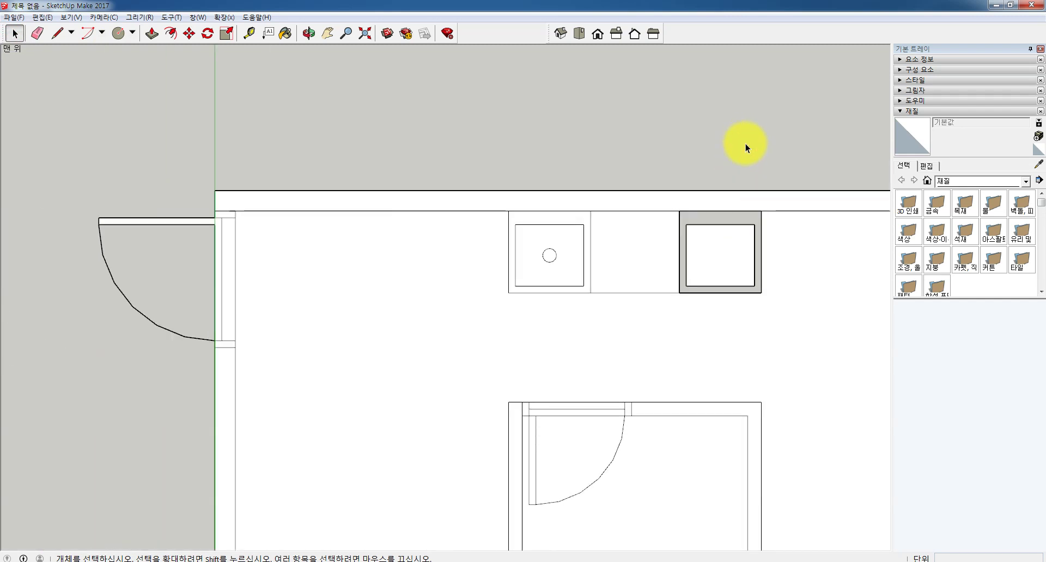
pyautogui.hotkey('ctrl', 'z')
pyautogui.click(757, 144)
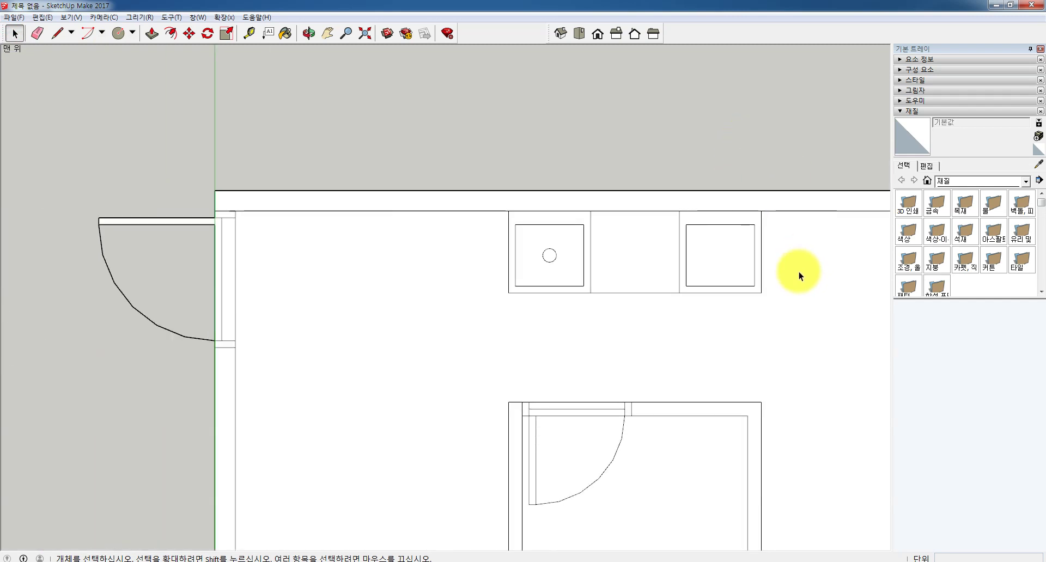
# Draw a horizontal line across the right-hand inner rectangle, 100 mm above its lower edge, using a 100 mm line up its side
pyautogui.scroll(3, 802, 300)
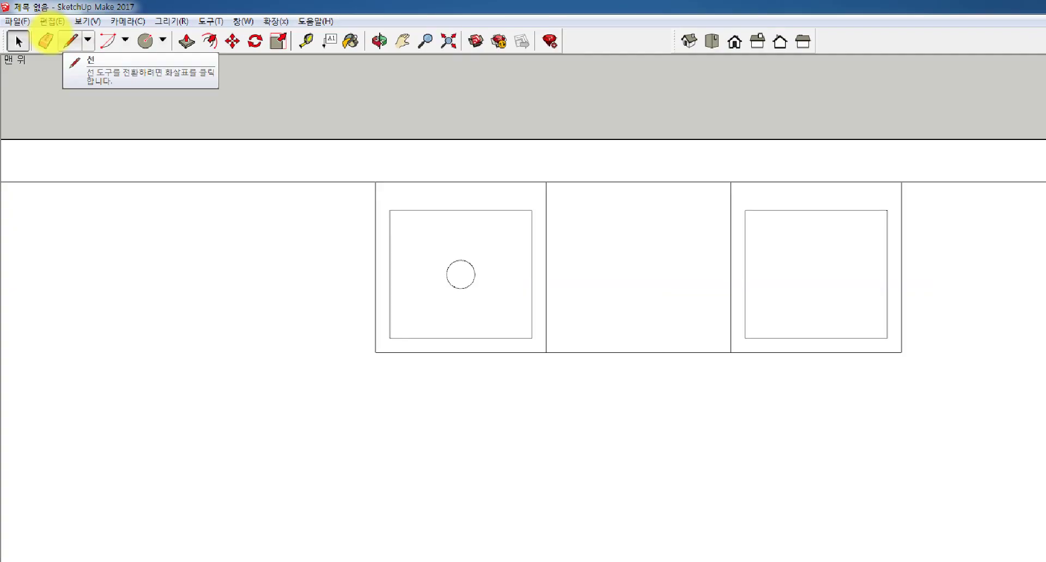
pyautogui.click(57, 36)
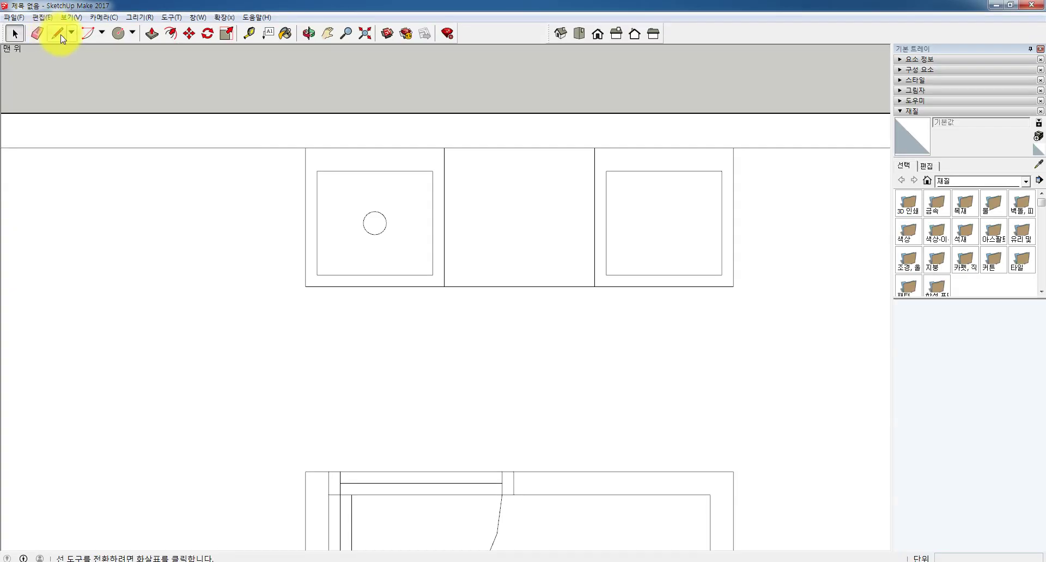
pyautogui.click(605, 274)
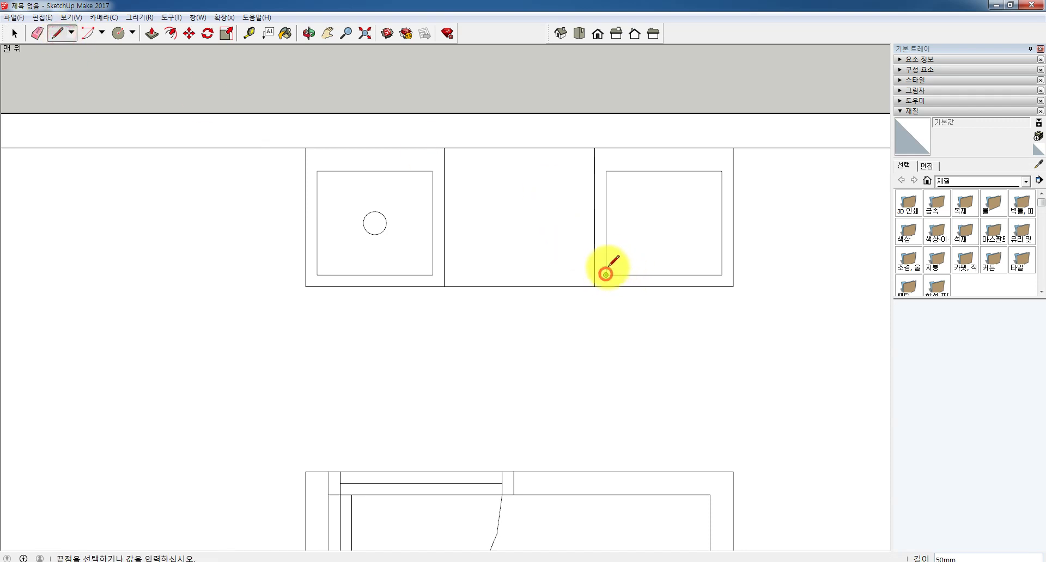
pyautogui.write('100')
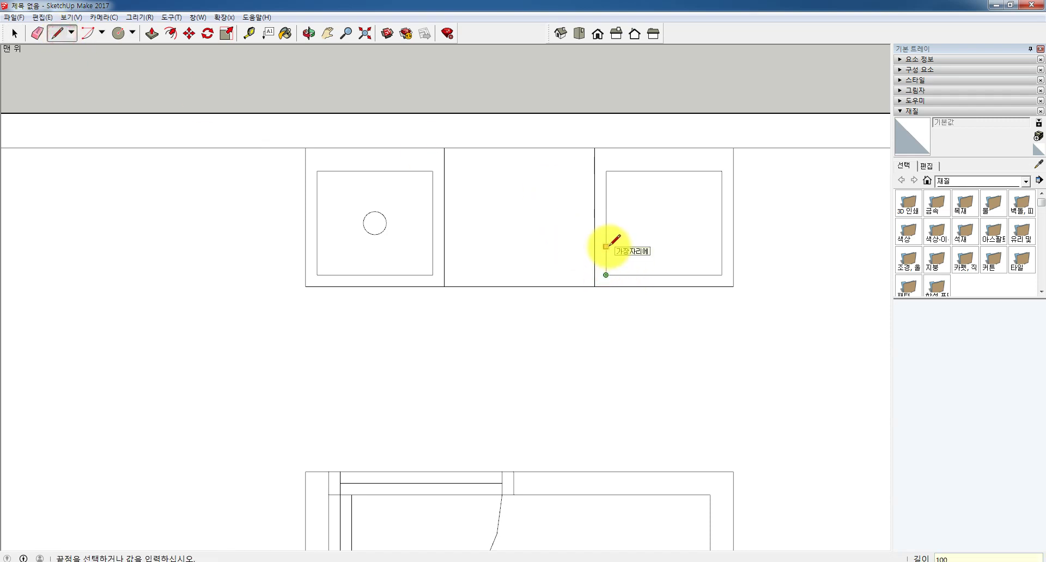
pyautogui.press('Return')
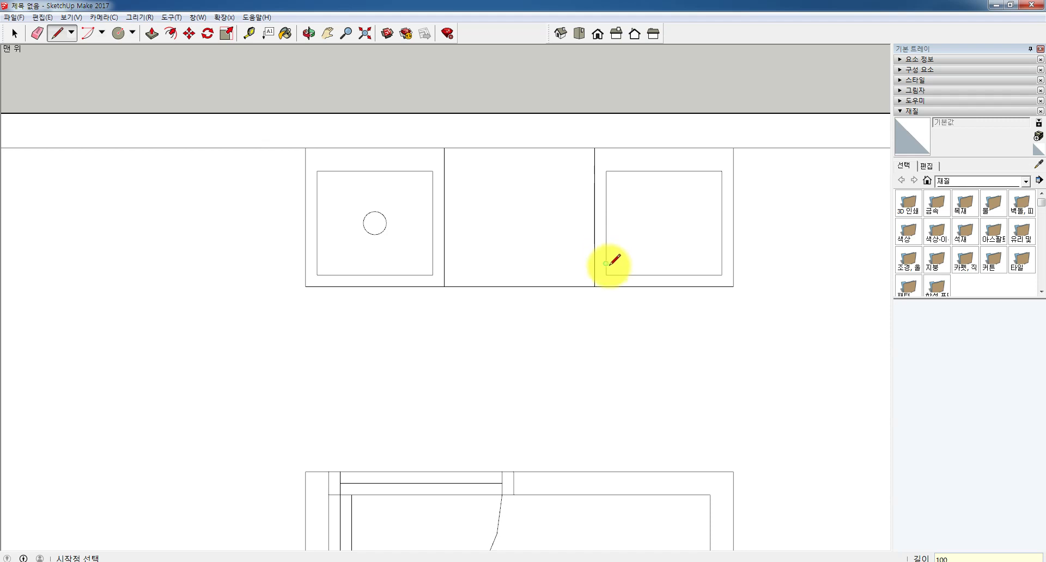
pyautogui.click(605, 251)
pyautogui.click(721, 251)
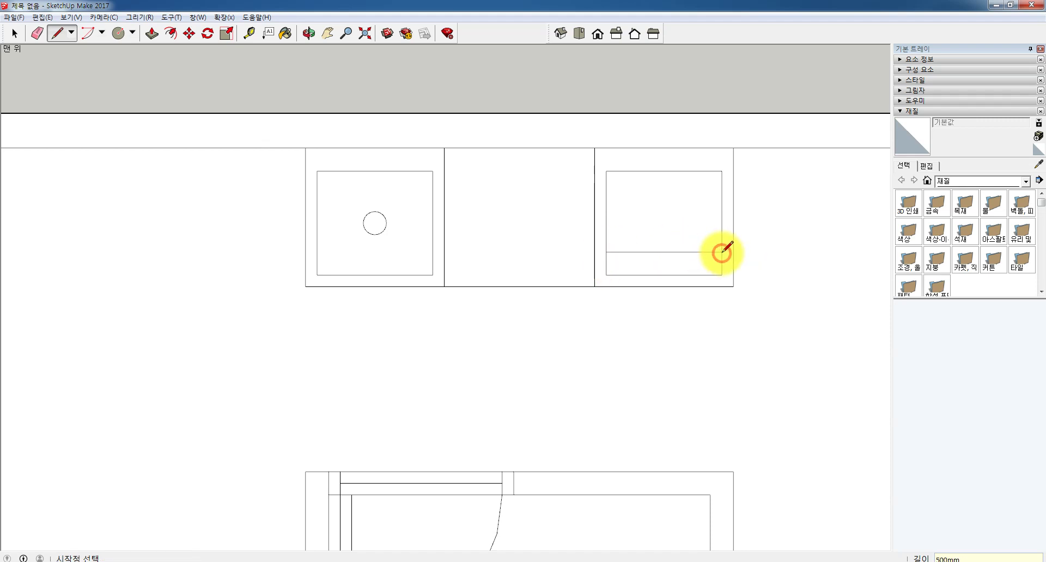
# Activate the Circle tool from the group of shape drawing tools
pyautogui.click(131, 33)
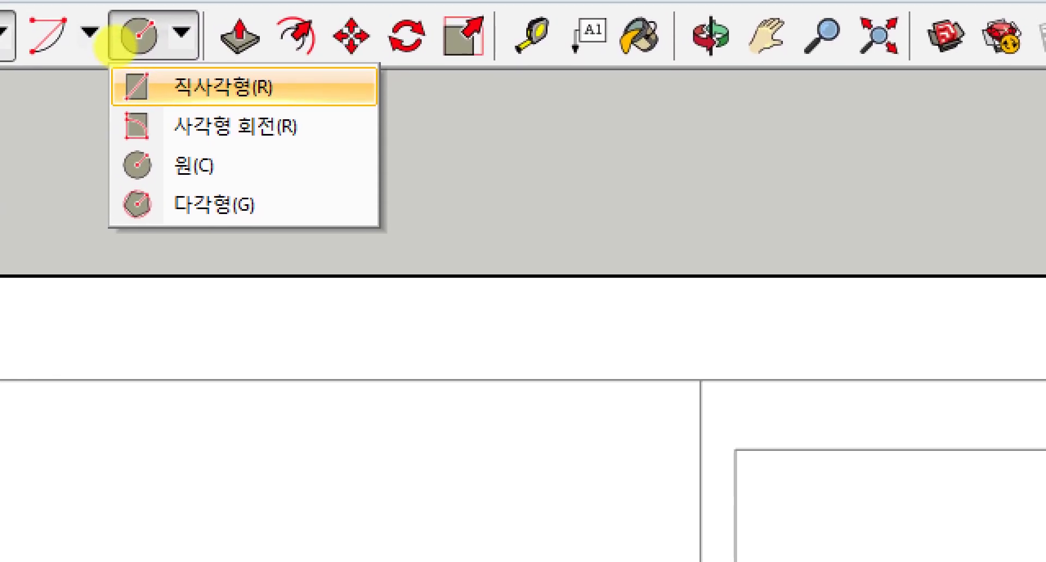
pyautogui.click(117, 47)
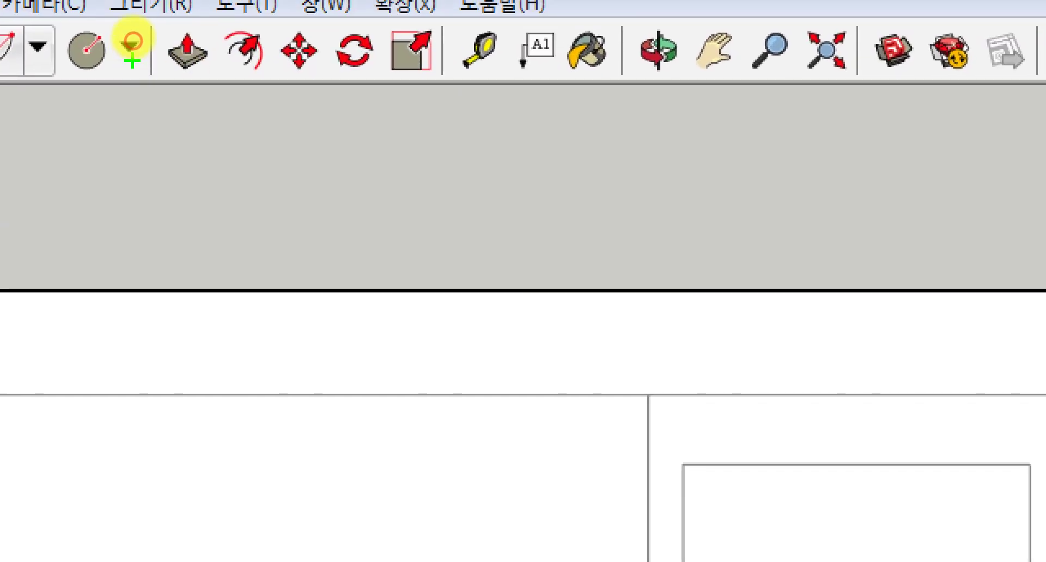
pyautogui.moveTo(132, 41)
pyautogui.mouseDown()
pyautogui.moveTo(140, 27)
pyautogui.moveTo(129, 47)
pyautogui.moveTo(134, 37)
pyautogui.mouseUp()
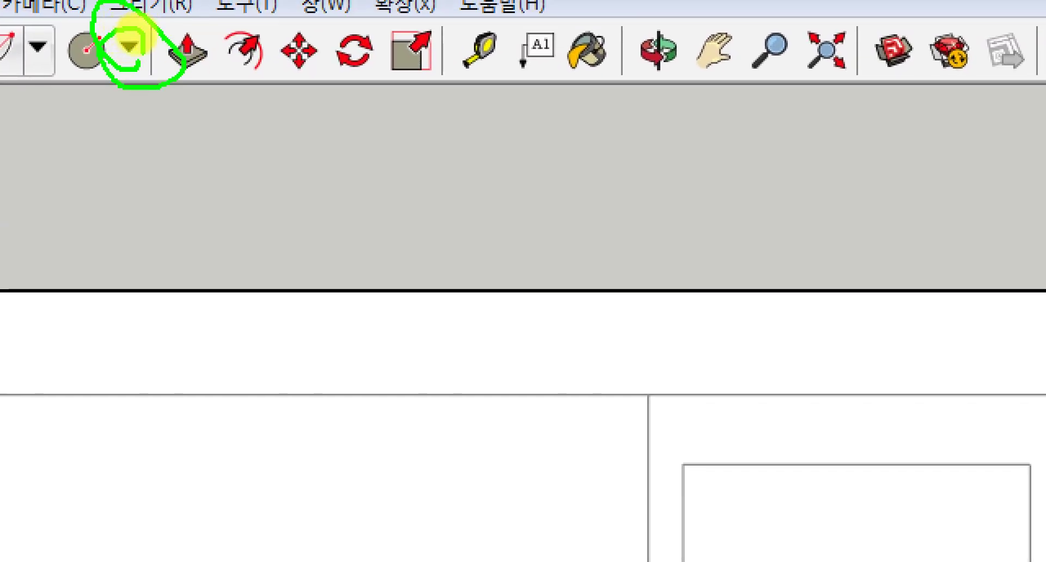
pyautogui.click(130, 46)
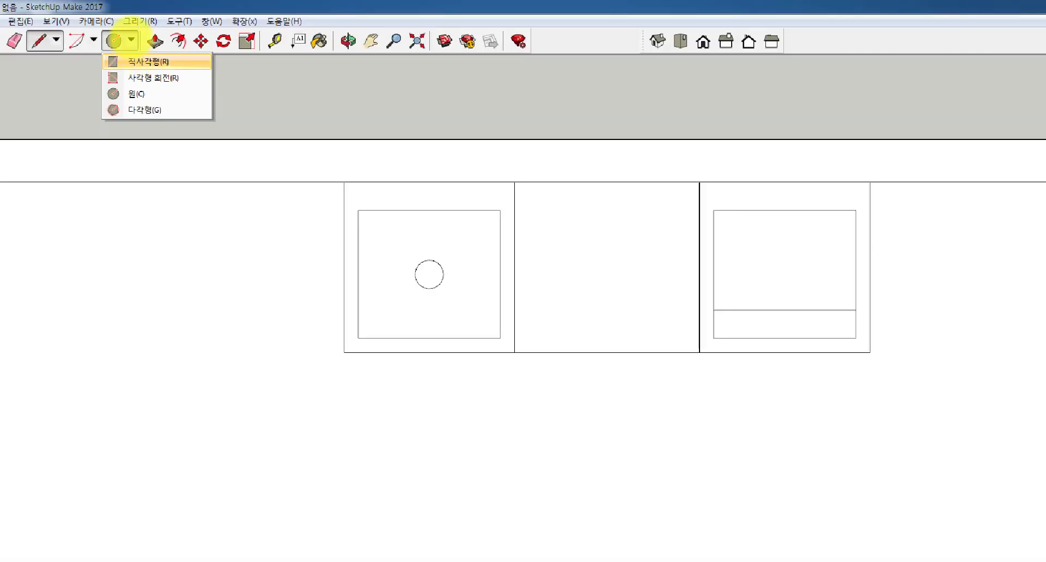
pyautogui.click(115, 4)
pyautogui.click(115, 5)
pyautogui.click(128, 124)
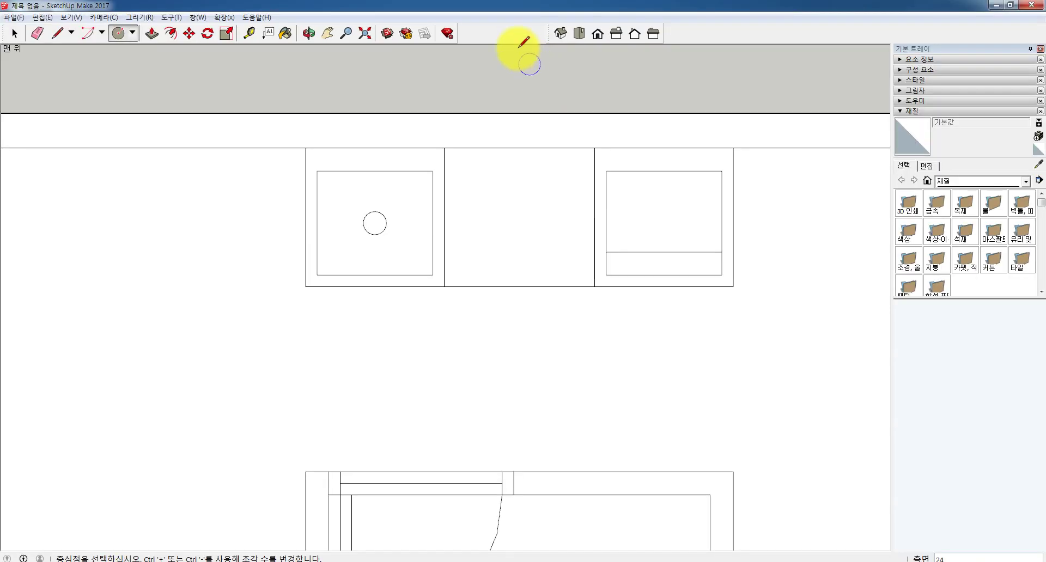
pyautogui.rightClick(496, 36)
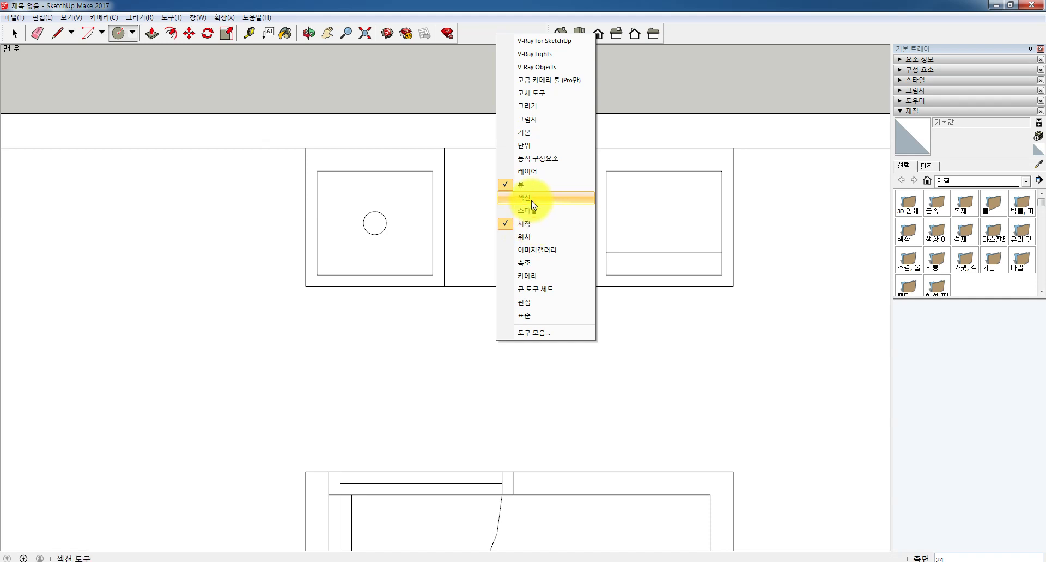
pyautogui.click(752, 4)
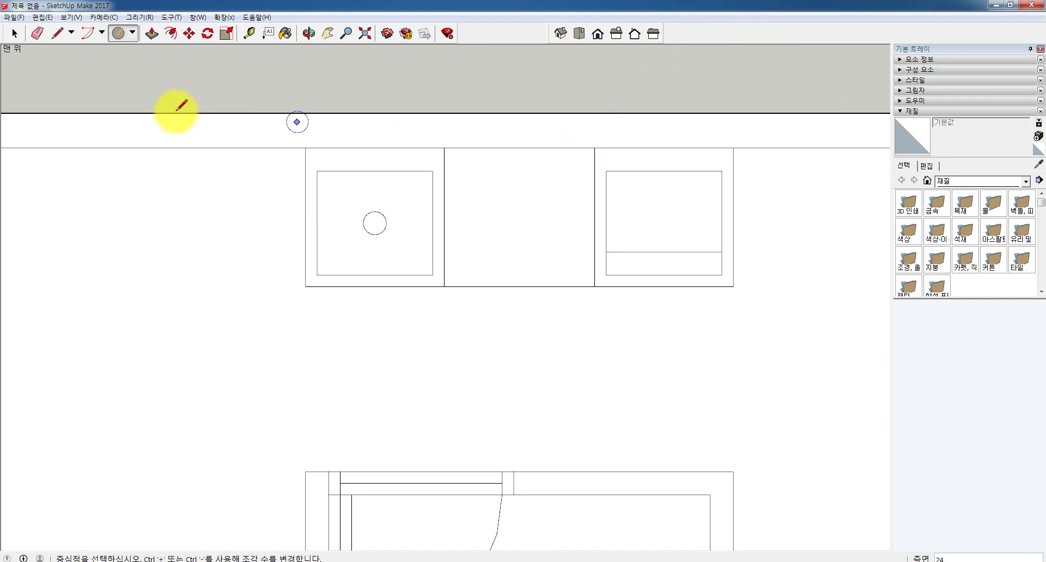
pyautogui.click(132, 33)
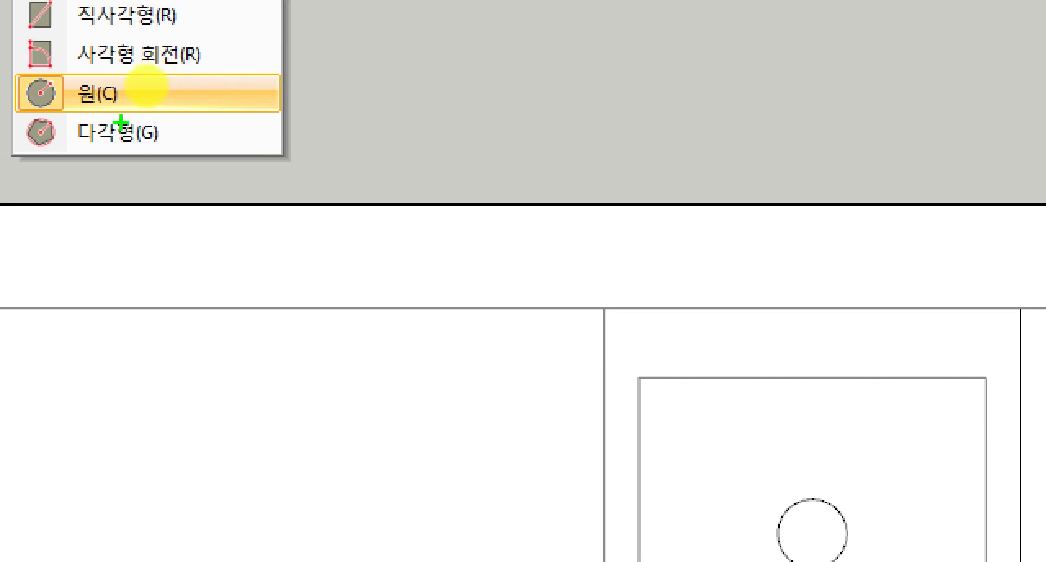
# Draw a circle with a 35 mm radius at mid-height of the cooktop's lower strip, near its right end
pyautogui.click(146, 90)
pyautogui.click(132, 33)
pyautogui.click(147, 75)
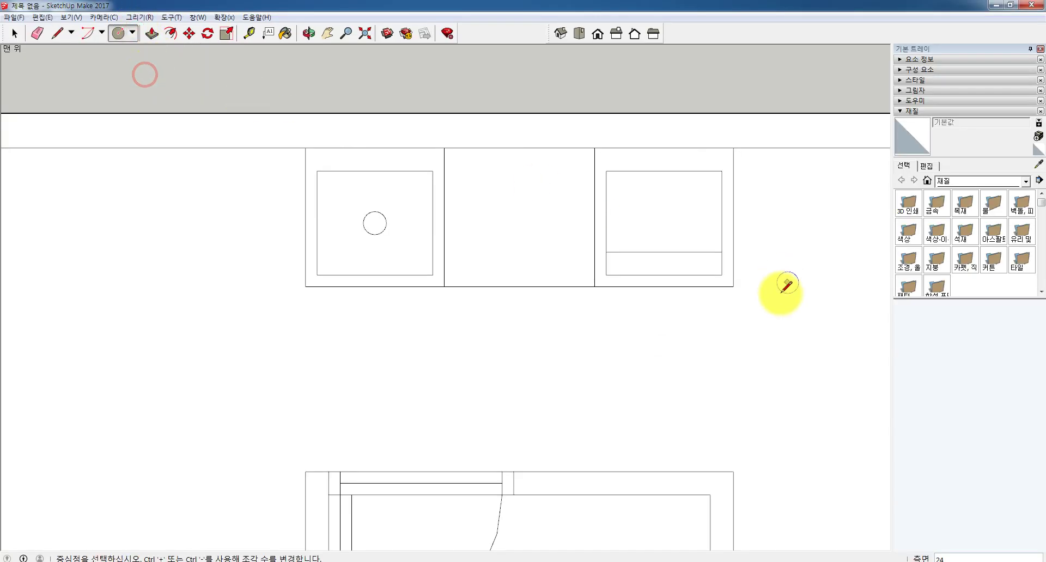
pyautogui.scroll(6, 693, 263)
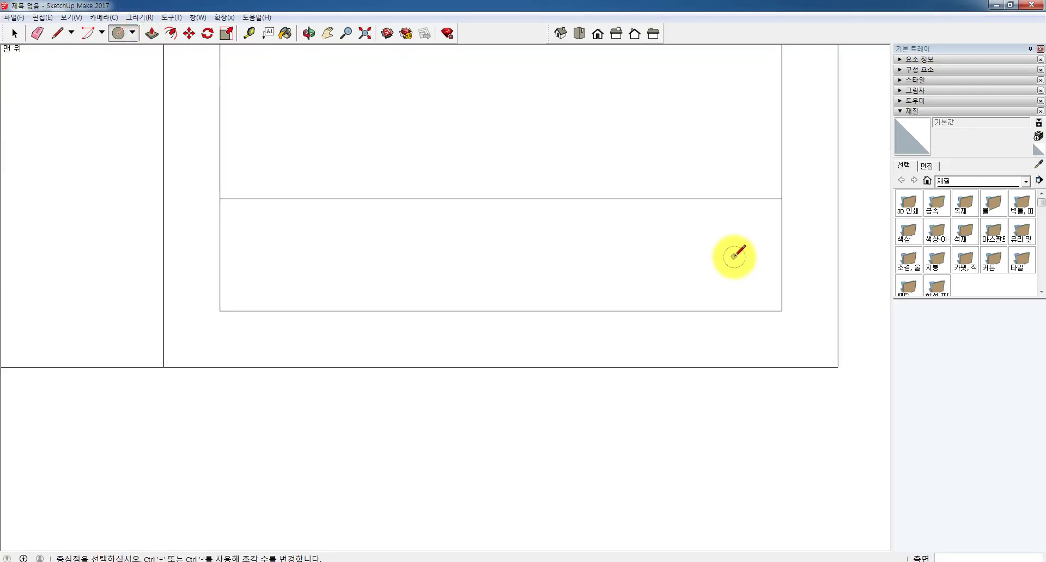
pyautogui.scroll(-2, 733, 252)
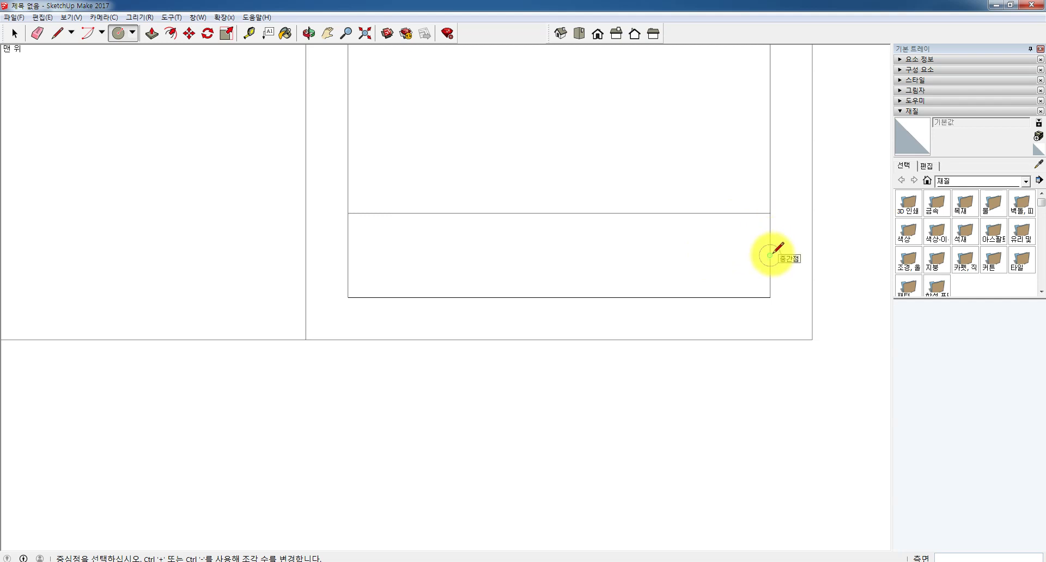
pyautogui.click(770, 255)
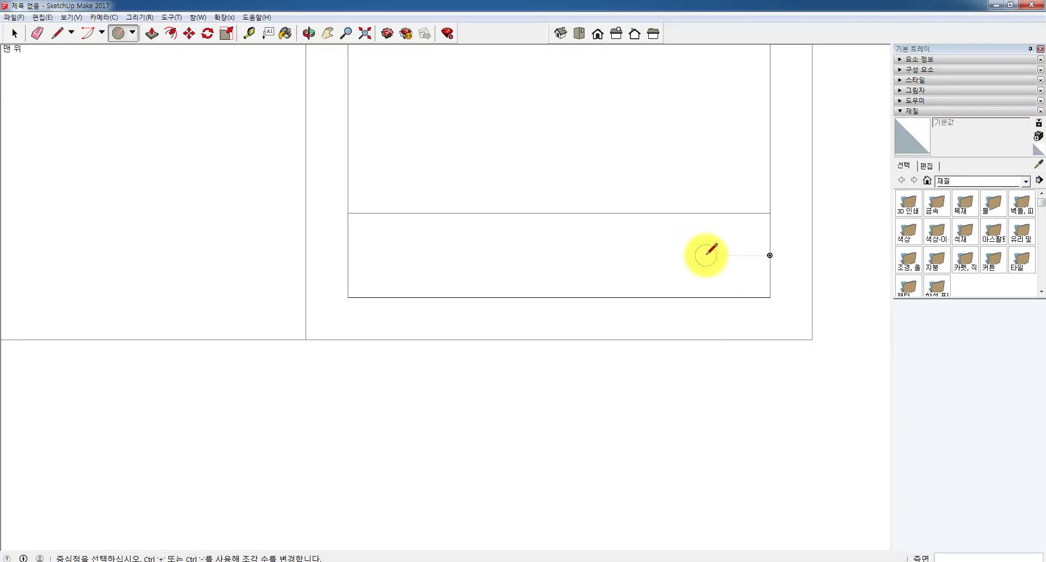
pyautogui.click(705, 254)
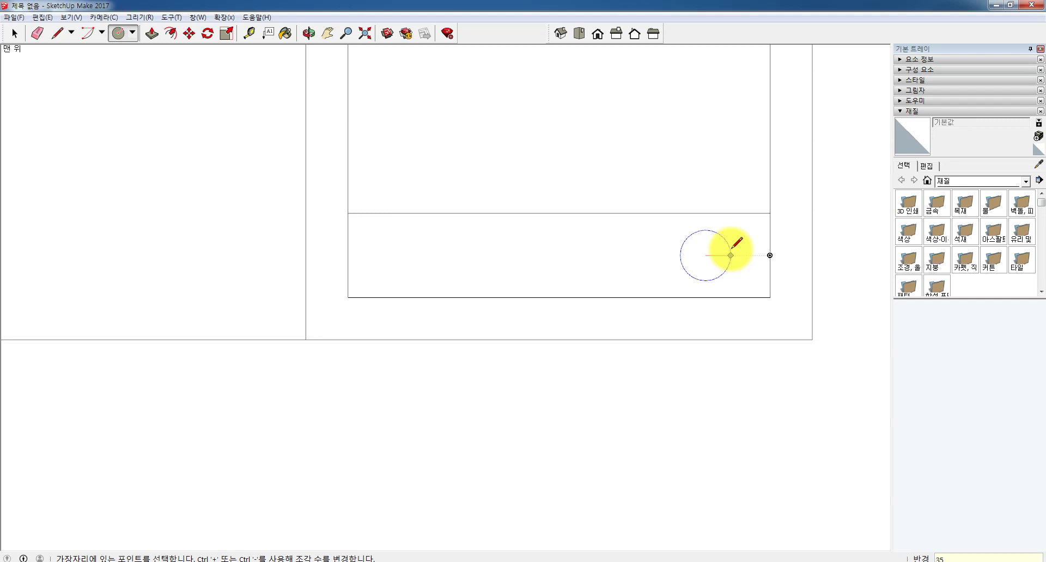
pyautogui.click(730, 255)
# Undo the circle just drawn in the cooktop's lower strip
pyautogui.scroll(-2, 729, 245)
pyautogui.scroll(1, 725, 231)
pyautogui.scroll(2, 730, 240)
pyautogui.scroll(-5, 745, 246)
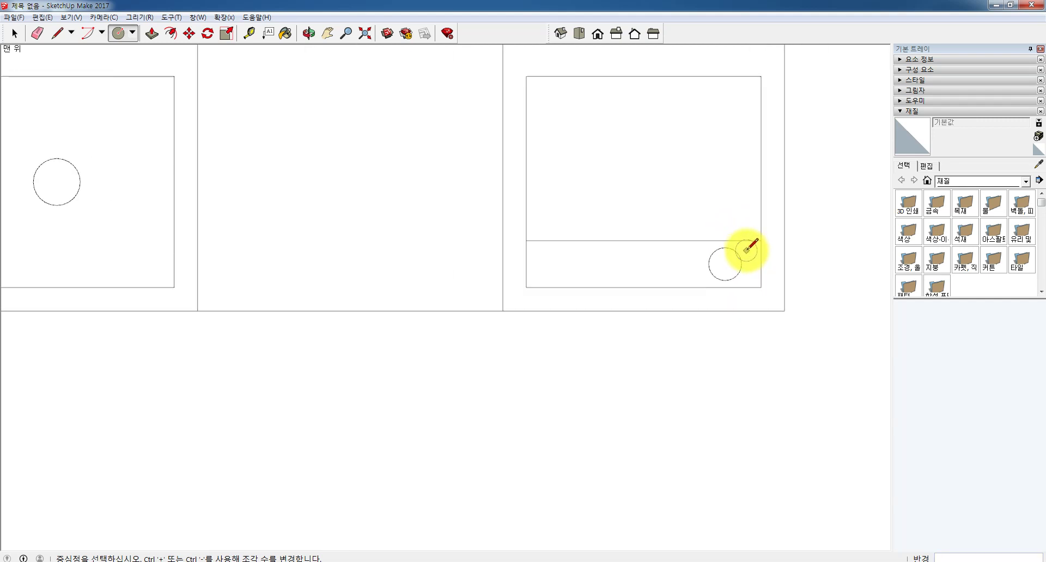
pyautogui.scroll(4, 757, 251)
pyautogui.scroll(1, 741, 256)
pyautogui.scroll(-3, 749, 257)
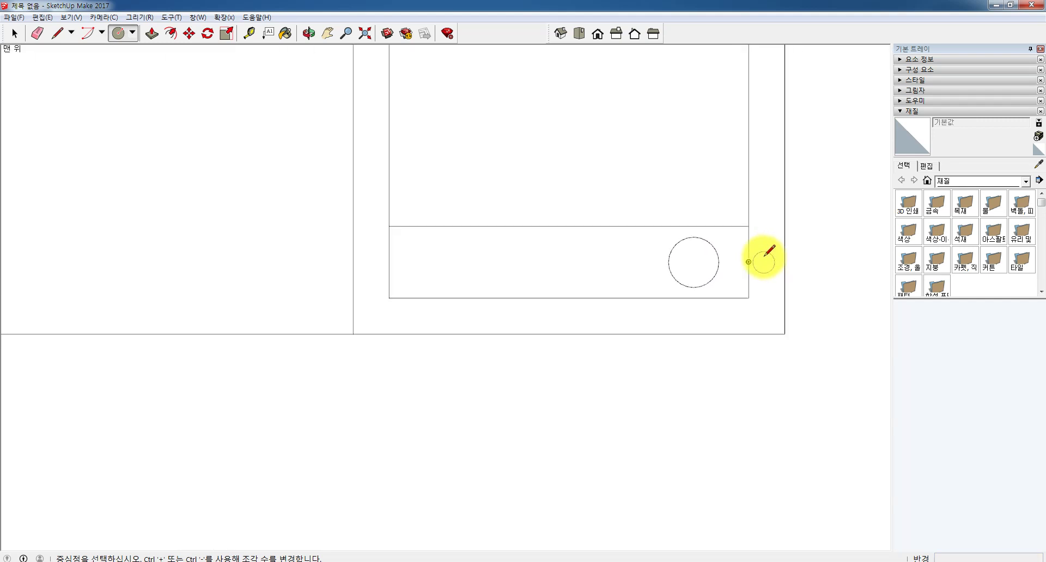
pyautogui.hotkey('ctrl', 'z')
pyautogui.scroll(3, 752, 257)
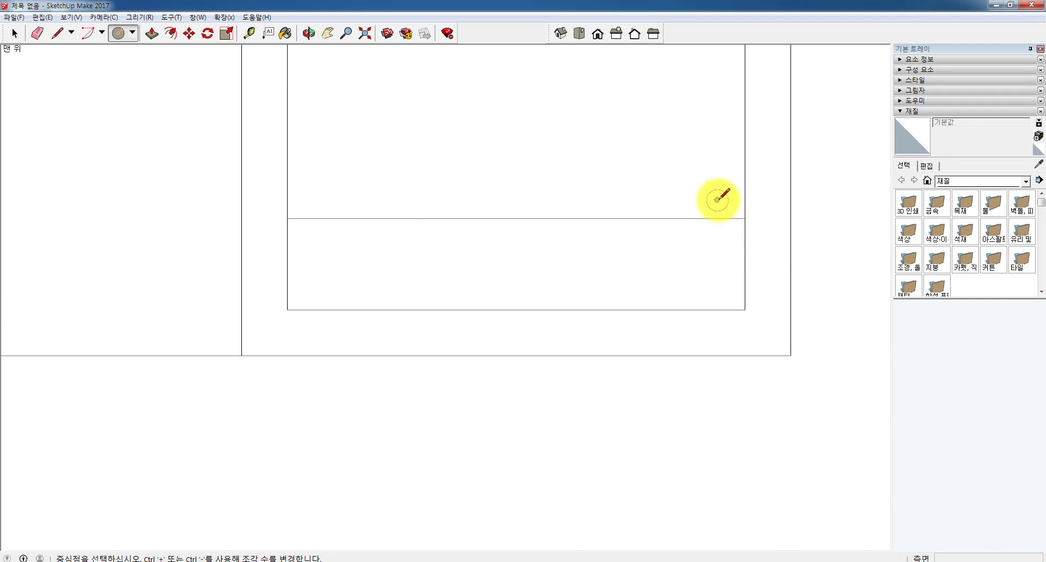
# Draw a knob circle with a 30 mm radius at mid-height of the cooktop's lower strip, near its right end
pyautogui.click(132, 33)
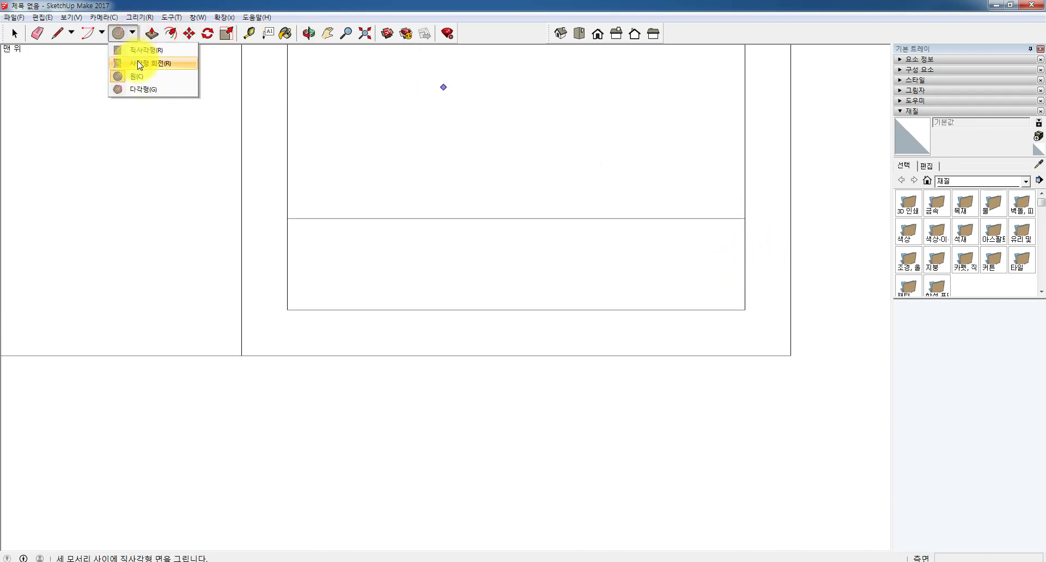
pyautogui.click(152, 81)
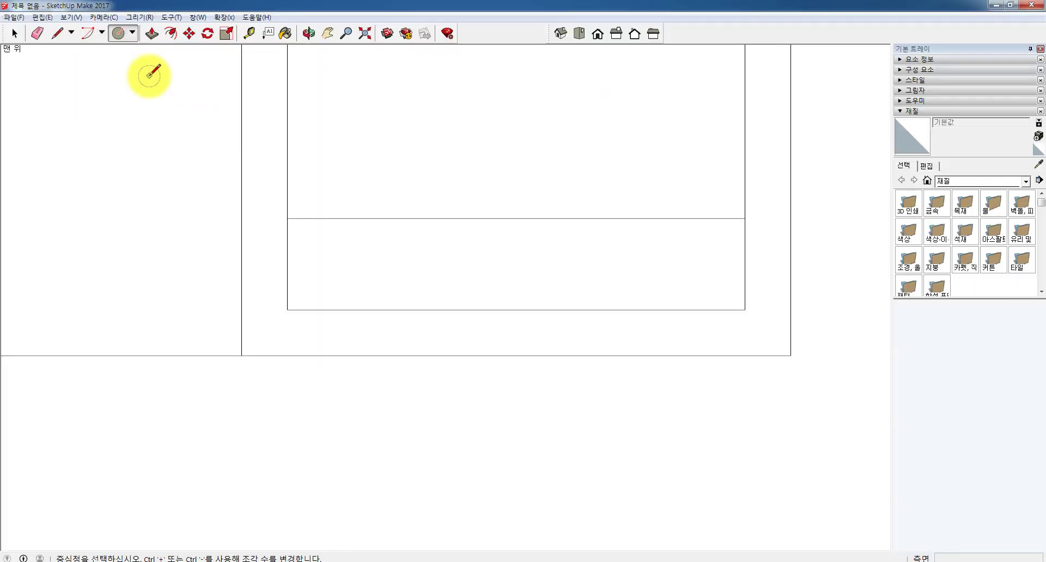
pyautogui.click(132, 32)
pyautogui.click(136, 75)
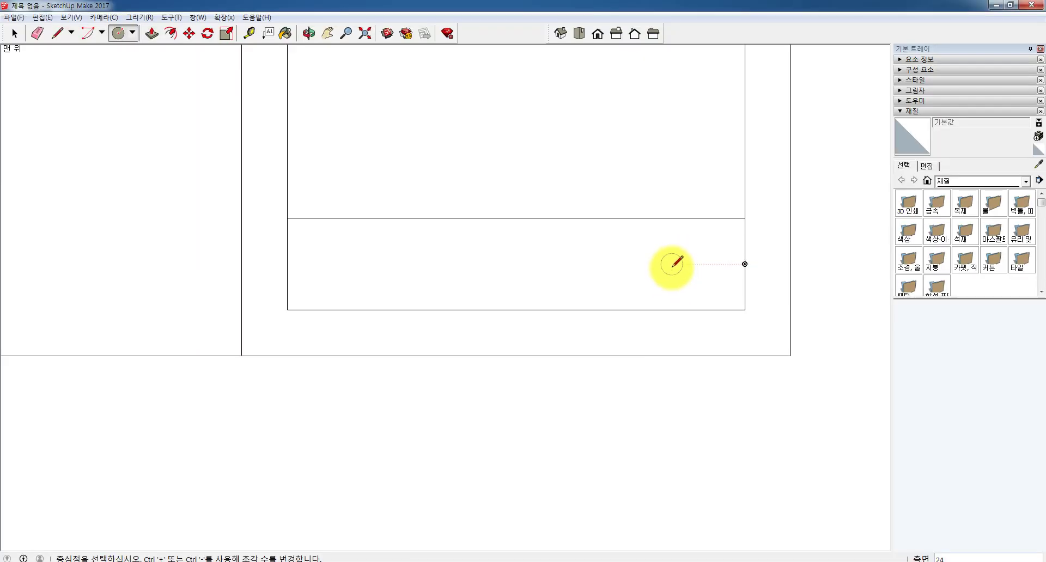
pyautogui.click(672, 264)
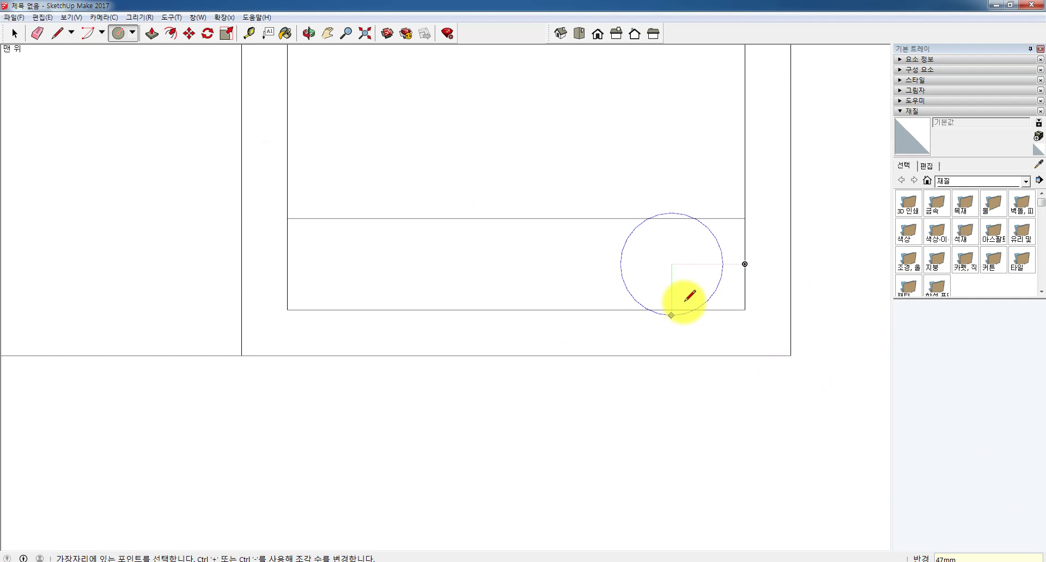
pyautogui.click(699, 264)
pyautogui.scroll(-5, 681, 273)
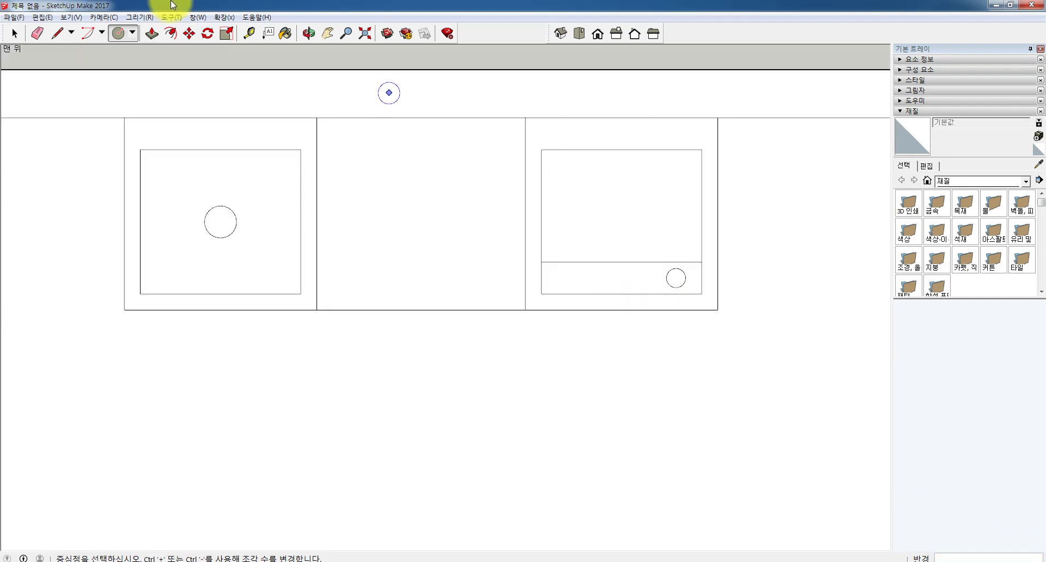
# Draw a second 30 mm radius knob circle to the left of the first, aligned with the strip's side midpoint
pyautogui.scroll(3, 681, 253)
pyautogui.scroll(2, 744, 291)
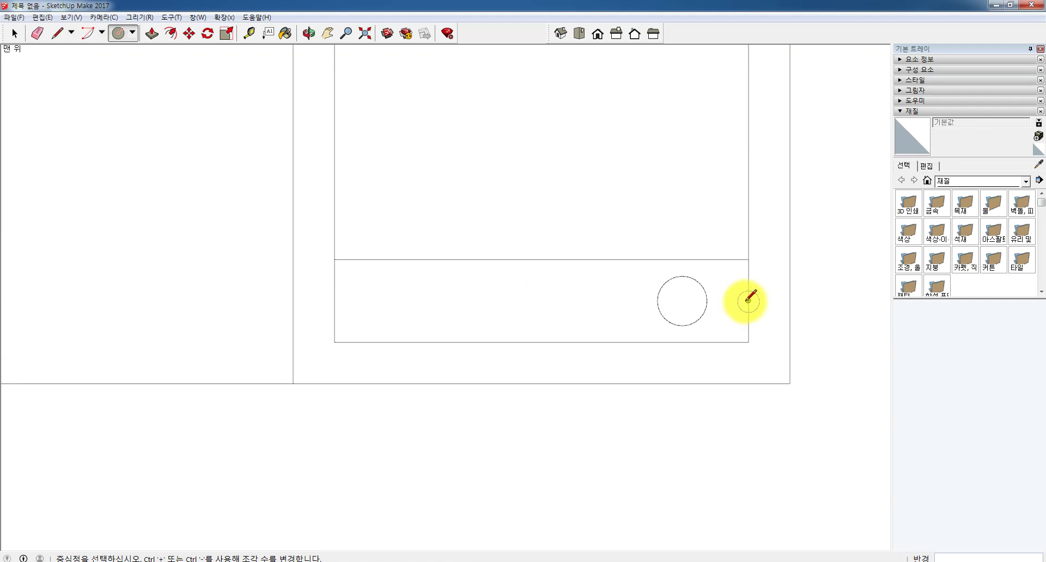
pyautogui.click(745, 299)
pyautogui.press('Escape')
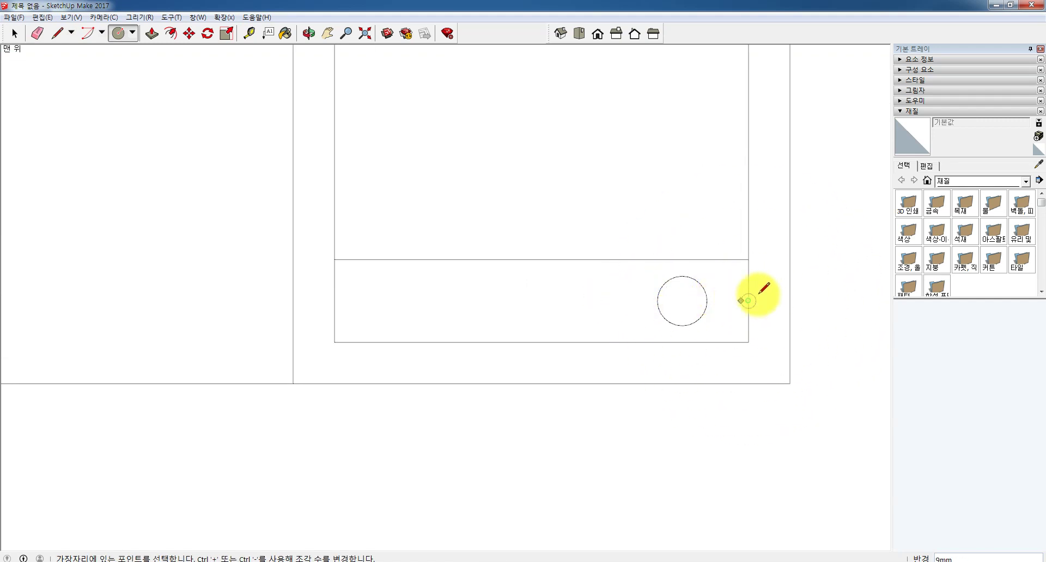
pyautogui.scroll(2, 748, 300)
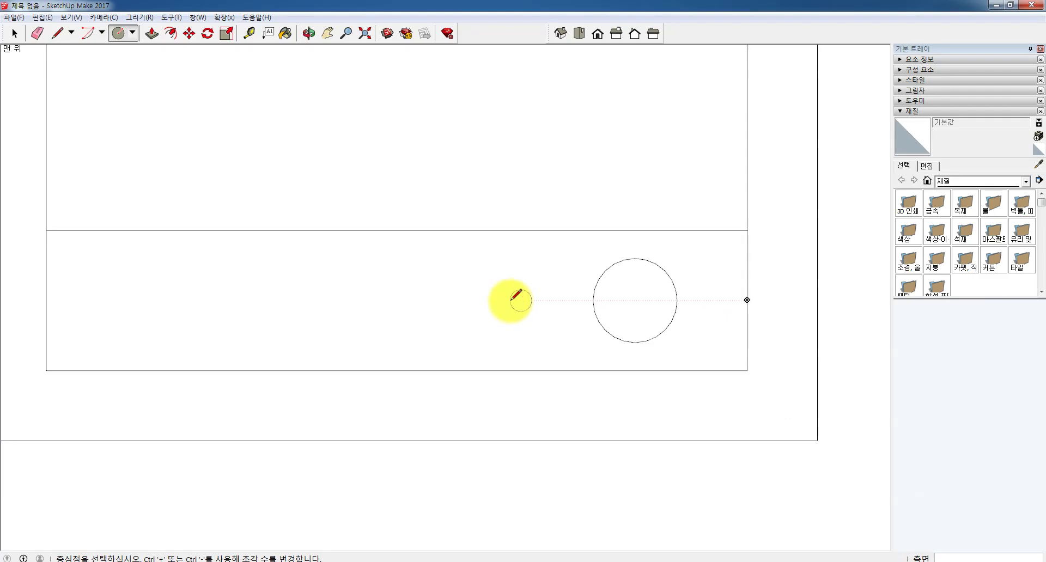
pyautogui.click(497, 300)
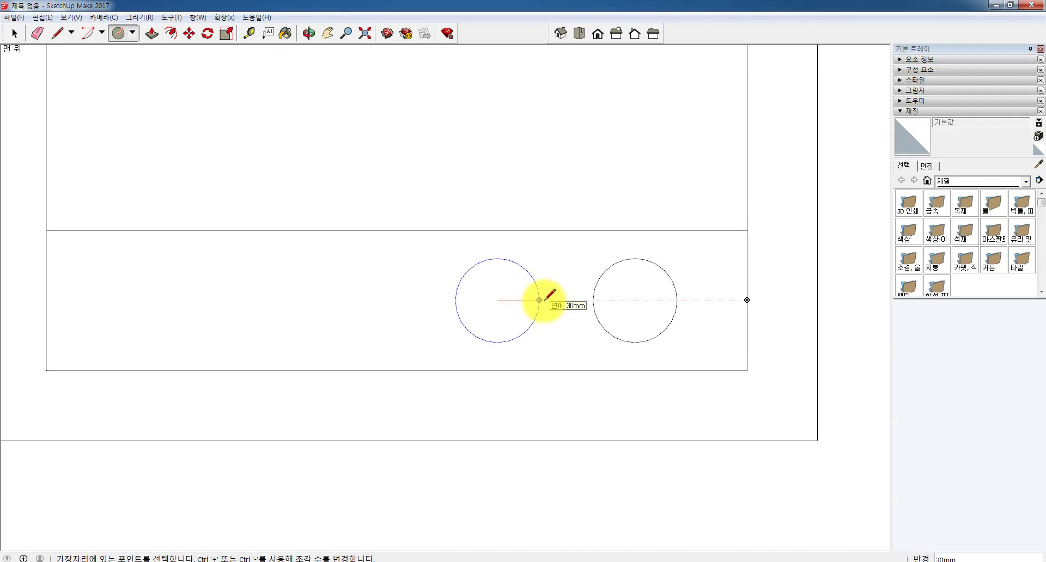
pyautogui.click(544, 301)
pyautogui.scroll(-6, 544, 300)
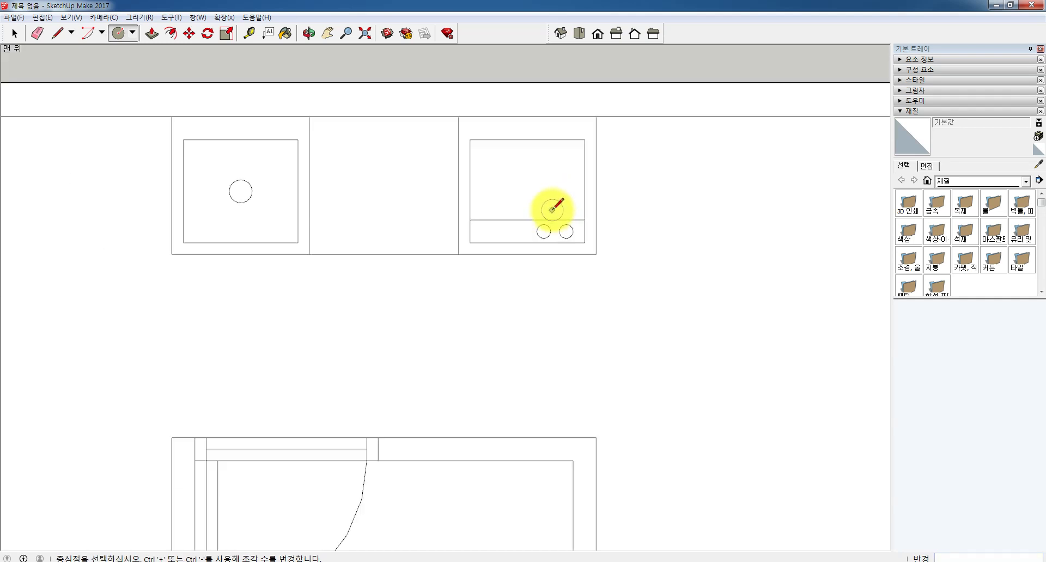
# Delete the counter's vertical dividing line beside the cooktop
pyautogui.click(15, 33)
pyautogui.scroll(-2, 410, 116)
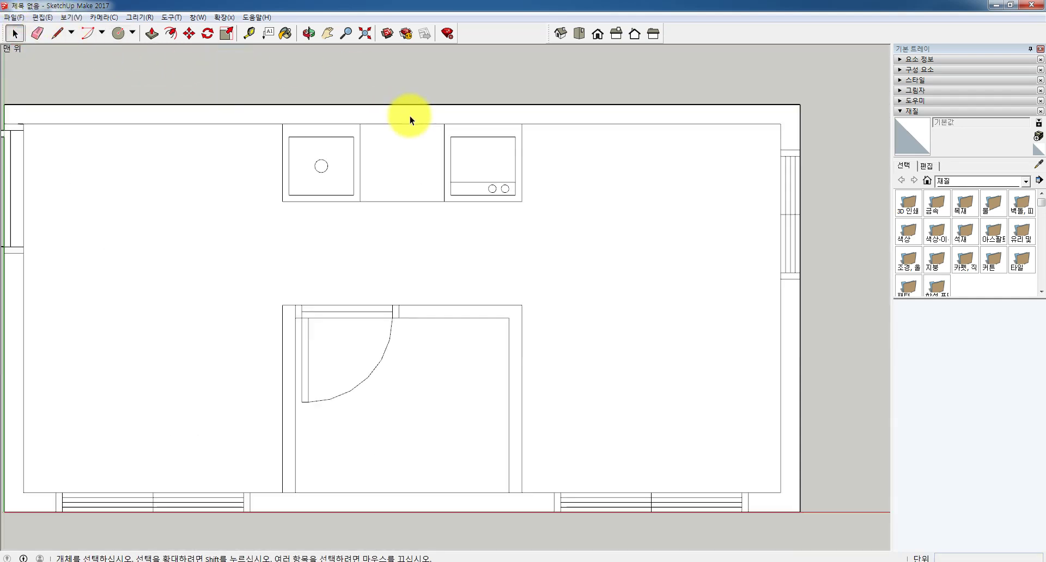
pyautogui.scroll(-2, 394, 126)
pyautogui.scroll(6, 395, 130)
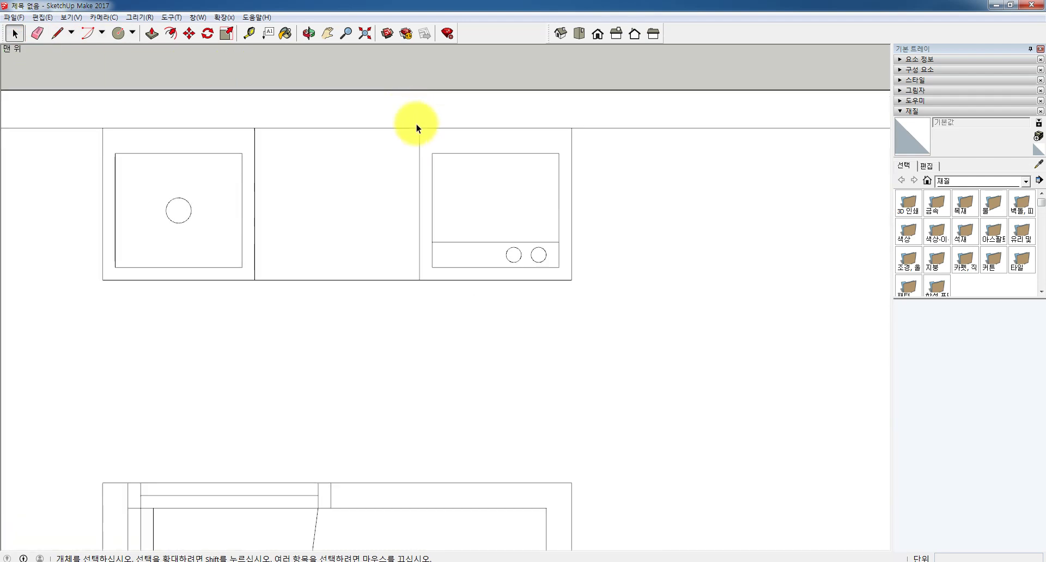
pyautogui.click(423, 158)
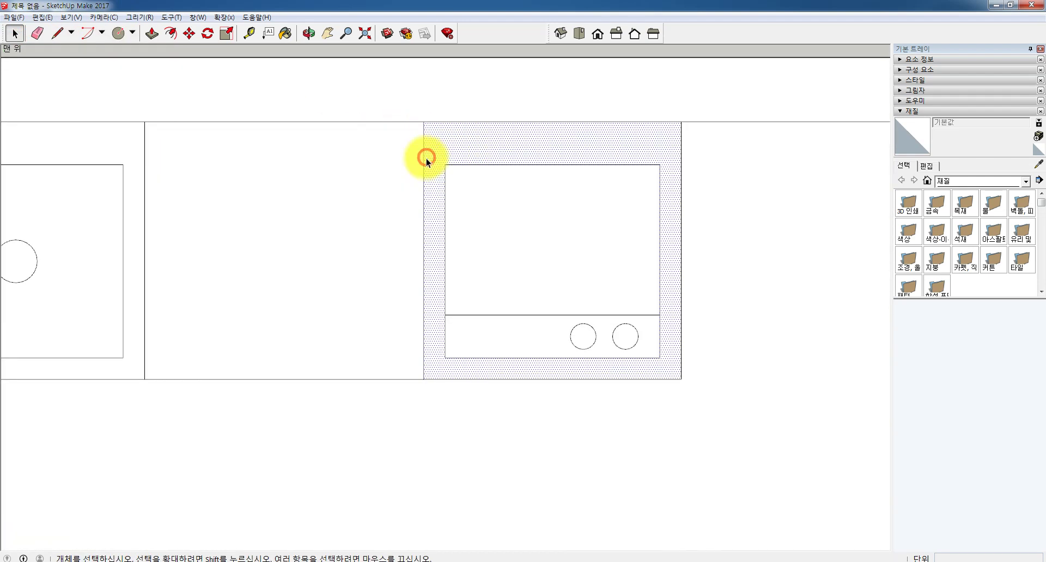
pyautogui.click(423, 158)
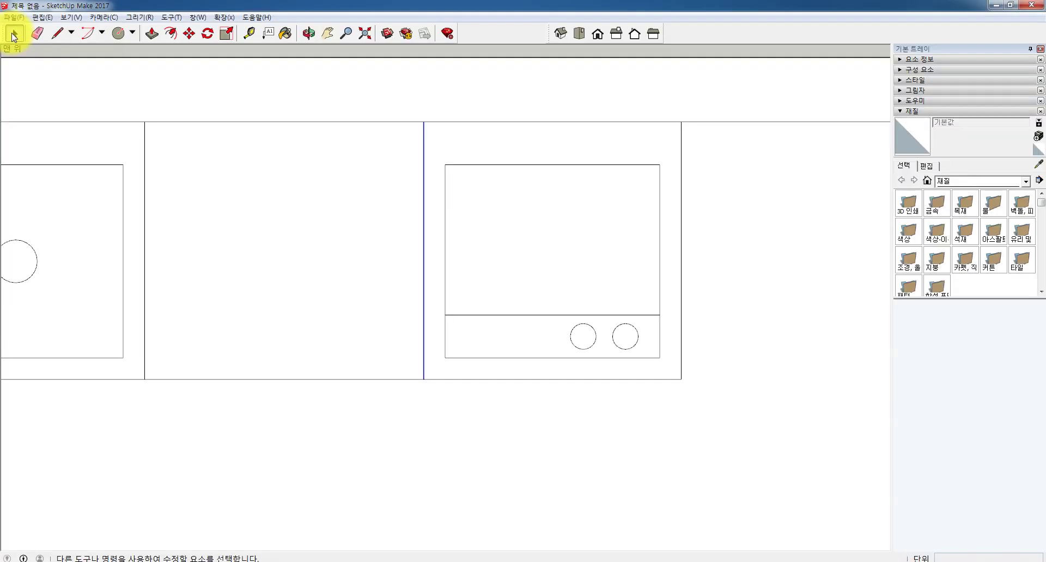
pyautogui.click(14, 34)
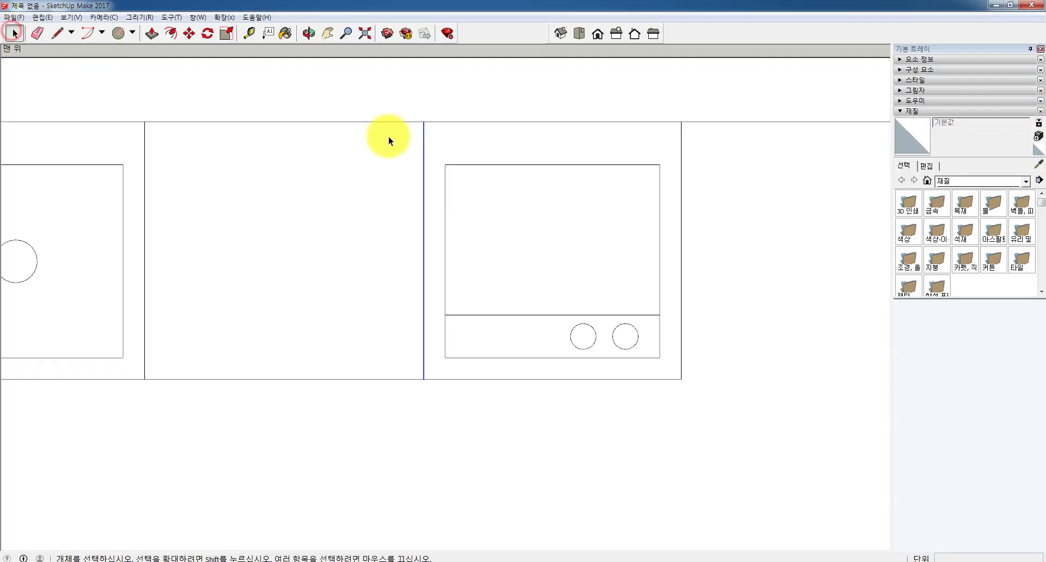
pyautogui.click(405, 149)
pyautogui.click(422, 143)
pyautogui.scroll(-5, 449, 213)
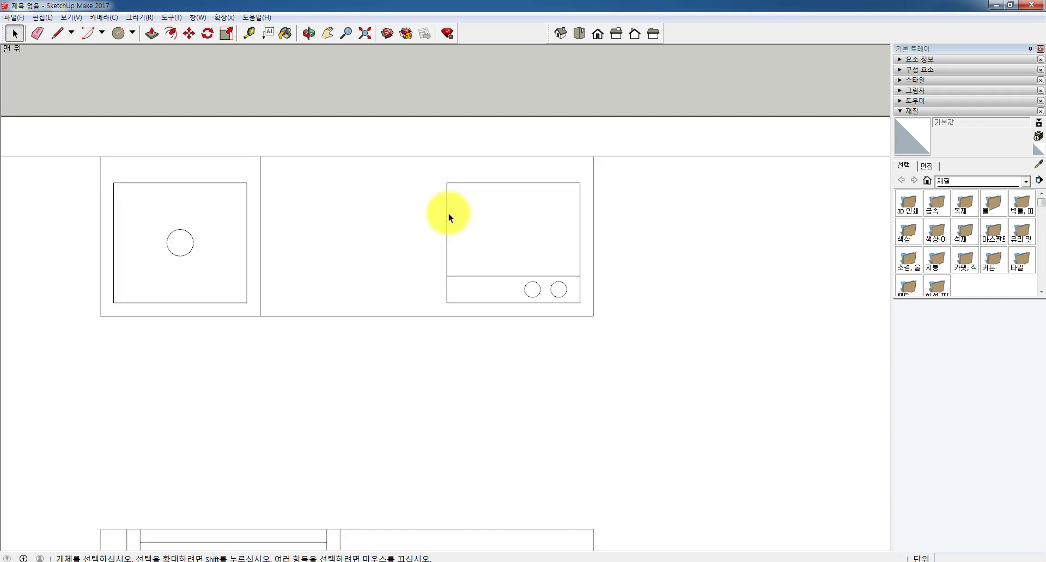
# Delete the counter's remaining vertical dividing line beside the sink
pyautogui.scroll(-3, 455, 206)
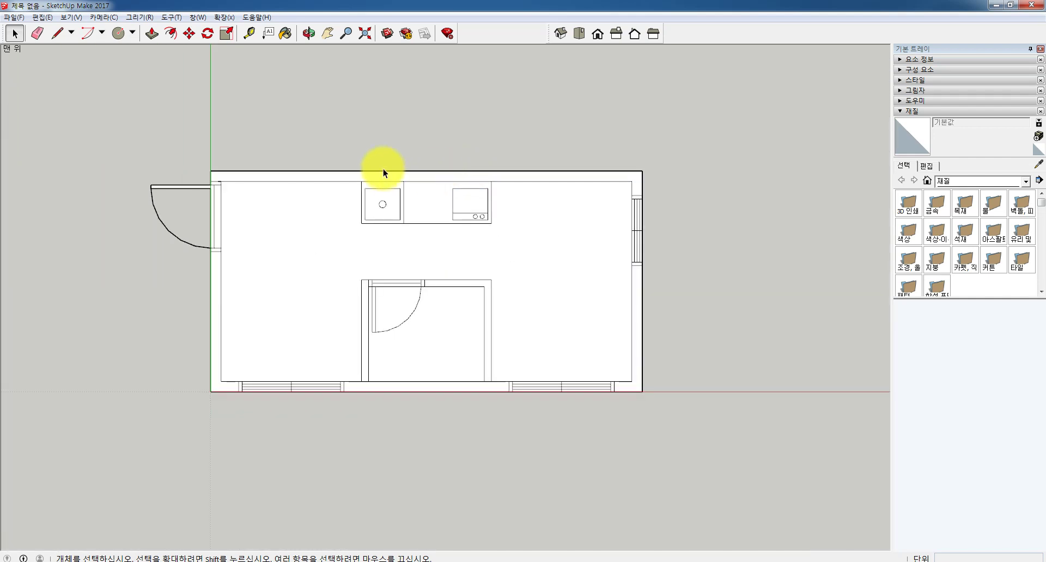
pyautogui.scroll(5, 382, 183)
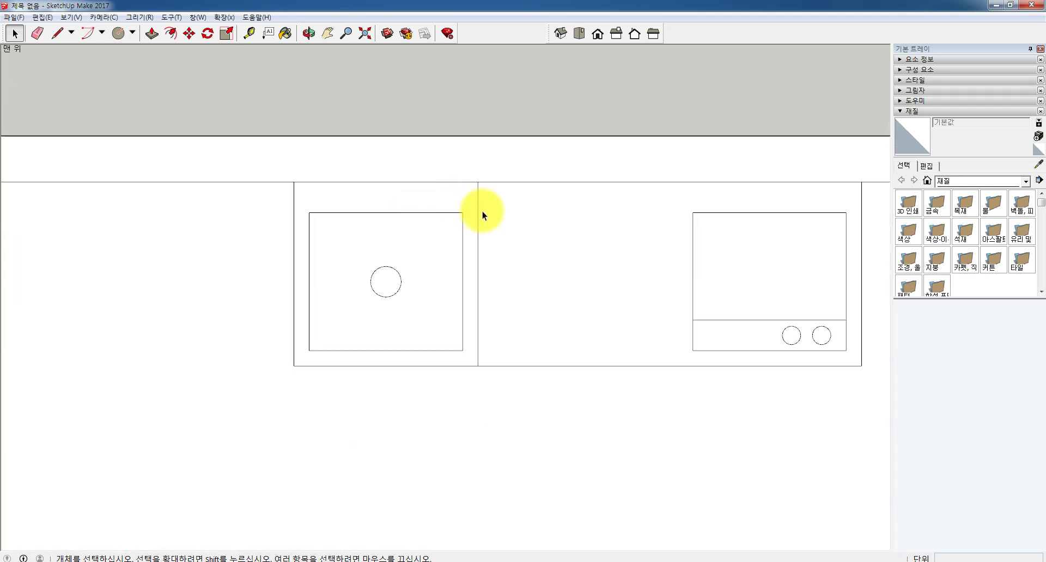
pyautogui.click(478, 215)
pyautogui.press('Delete')
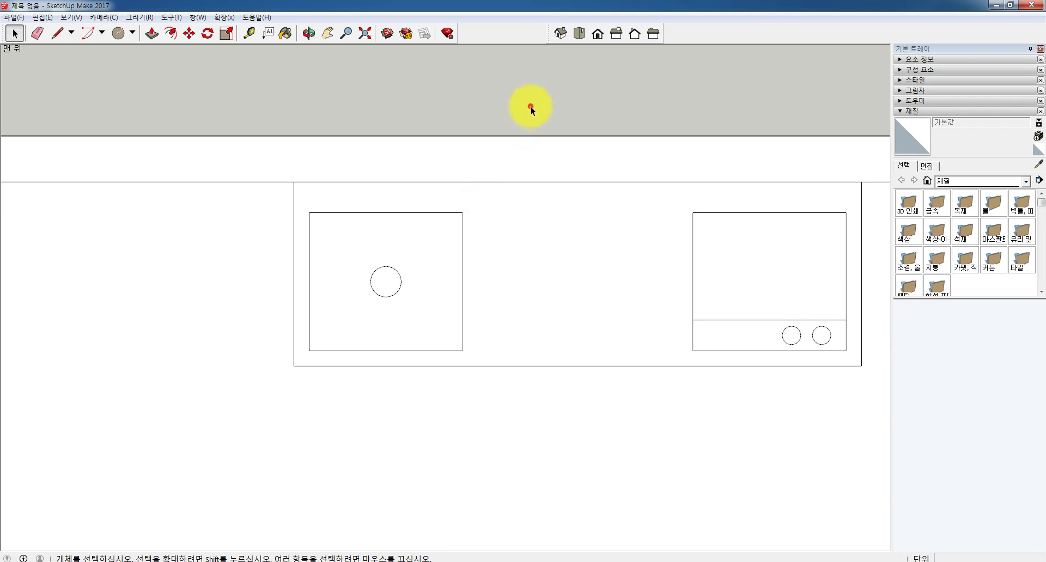
pyautogui.scroll(-2, 573, 267)
pyautogui.scroll(-2, 573, 266)
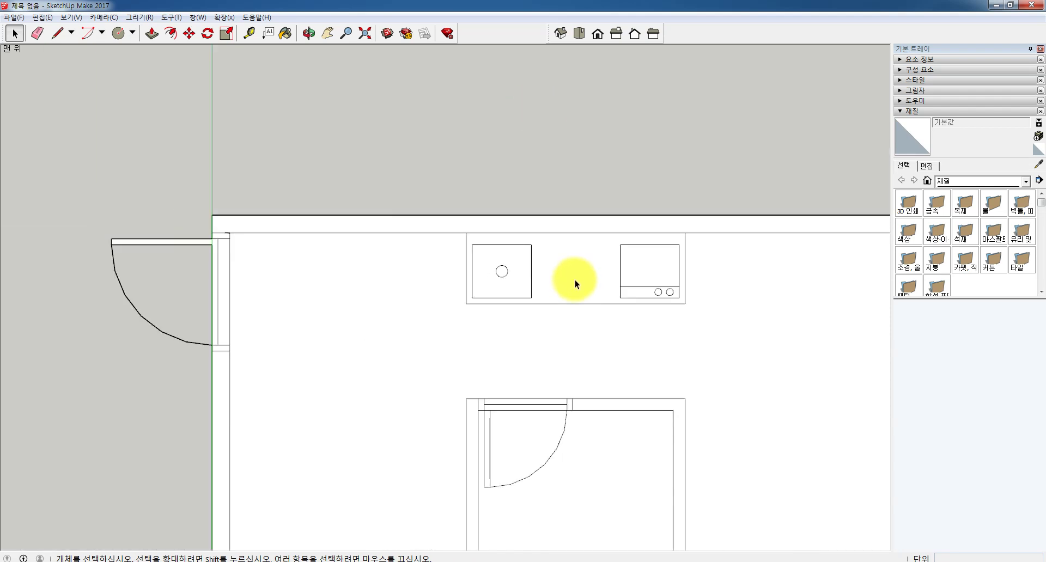
pyautogui.scroll(-3, 574, 280)
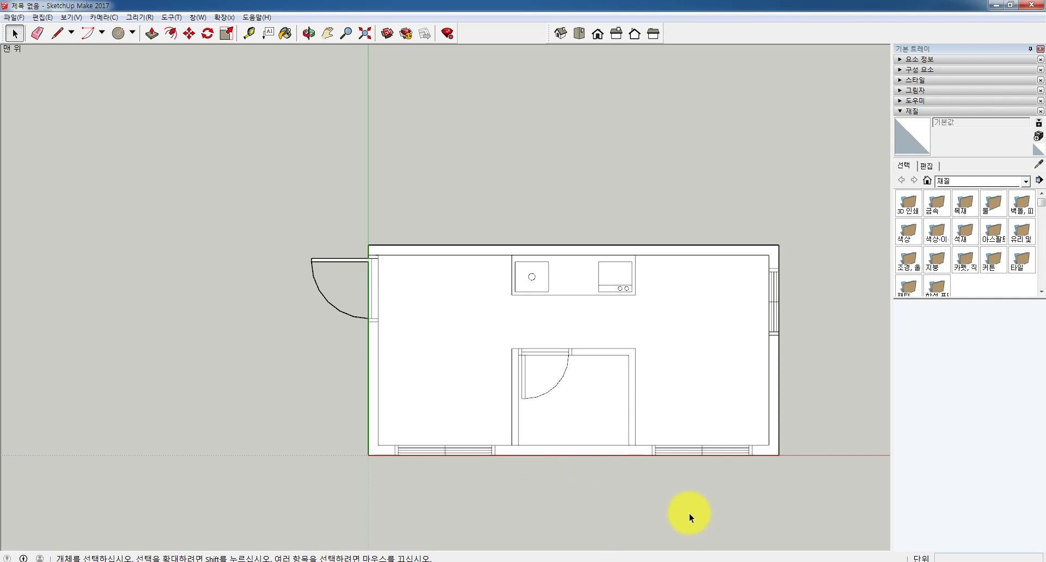
pyautogui.scroll(2, 648, 505)
# Switch to the reference plan "5" and examine the washbasin and toilet shapes in the bathroom
pyautogui.moveTo(185, 557)
pyautogui.click(225, 496)
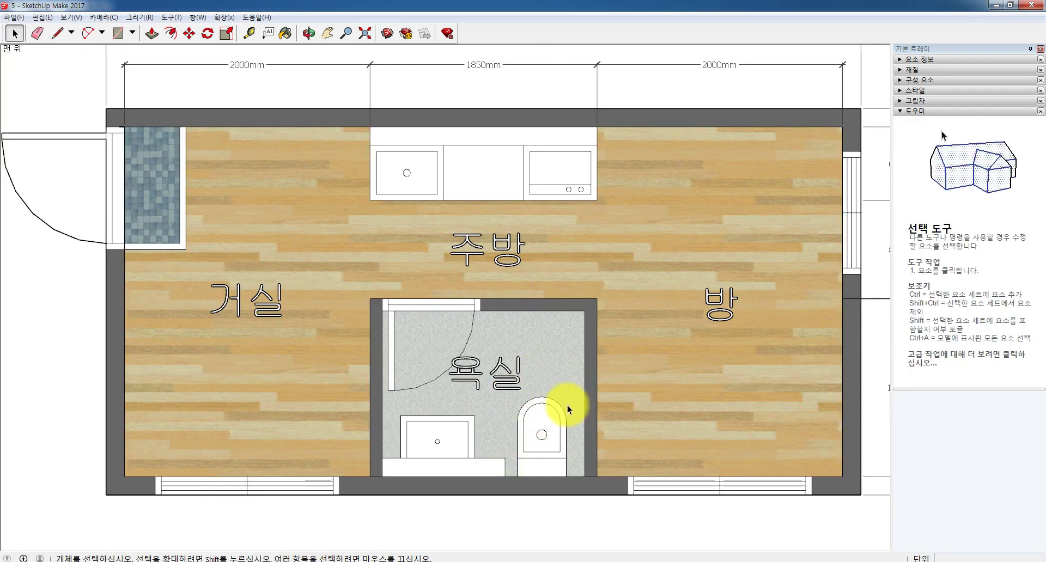
pyautogui.scroll(4, 555, 427)
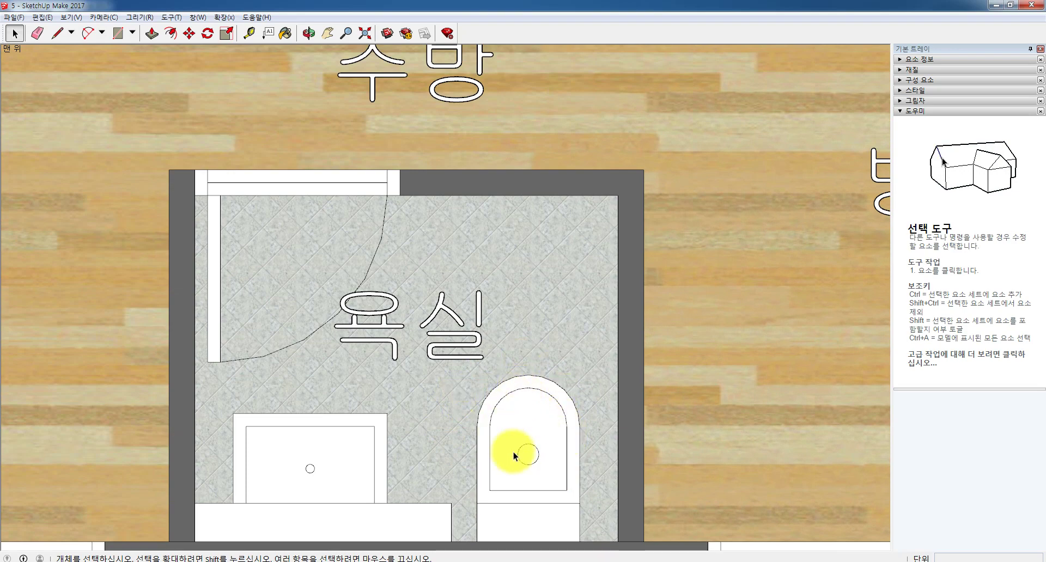
pyautogui.scroll(4, 525, 481)
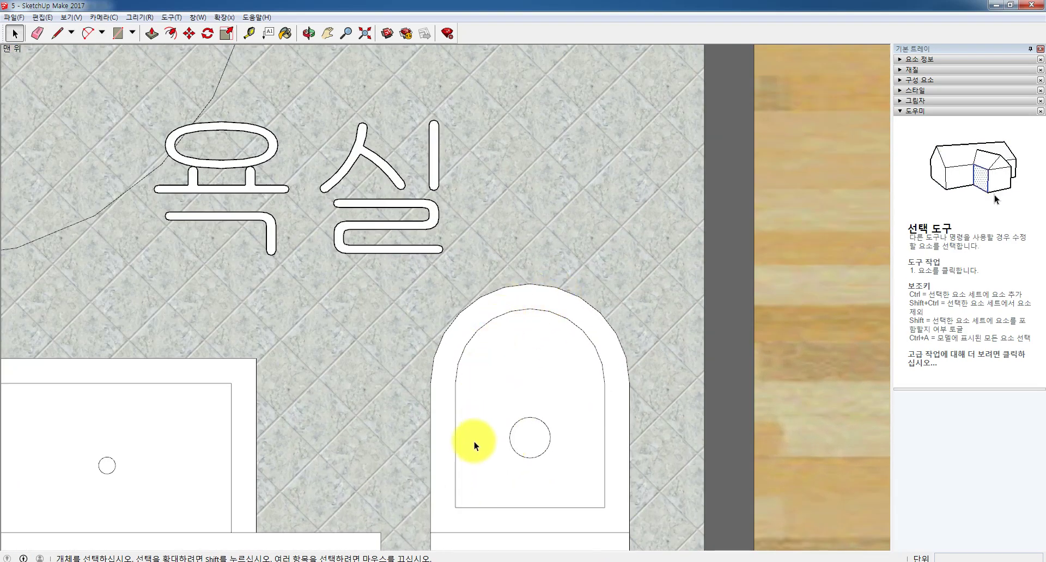
pyautogui.scroll(-4, 545, 436)
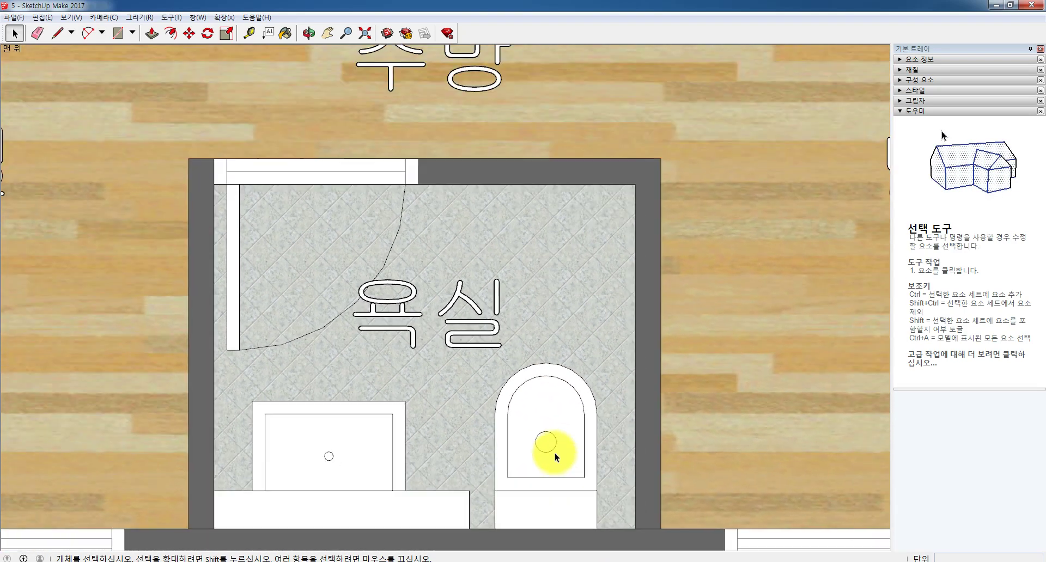
pyautogui.scroll(-1, 557, 450)
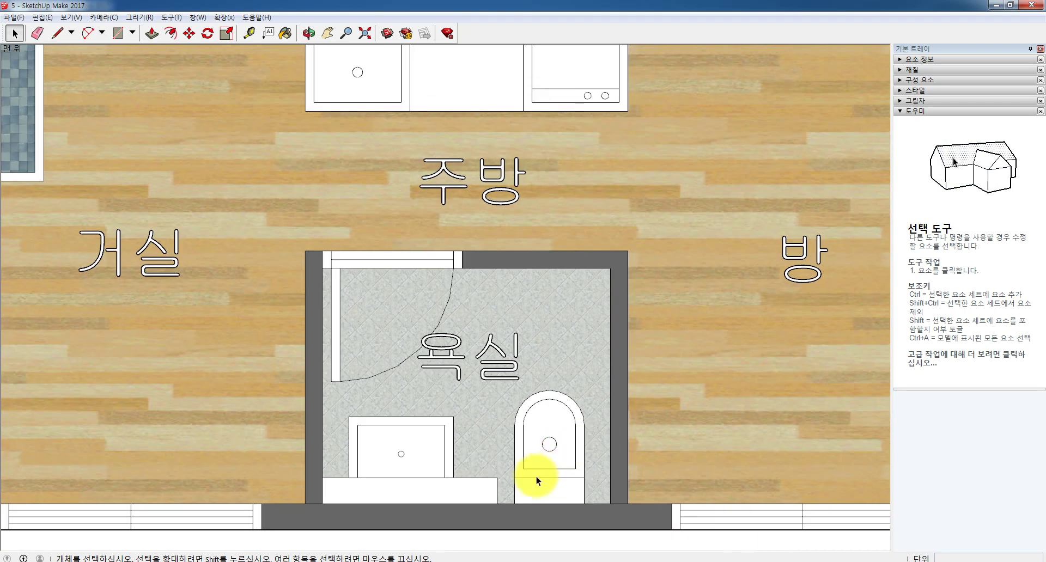
pyautogui.moveTo(59, 560)
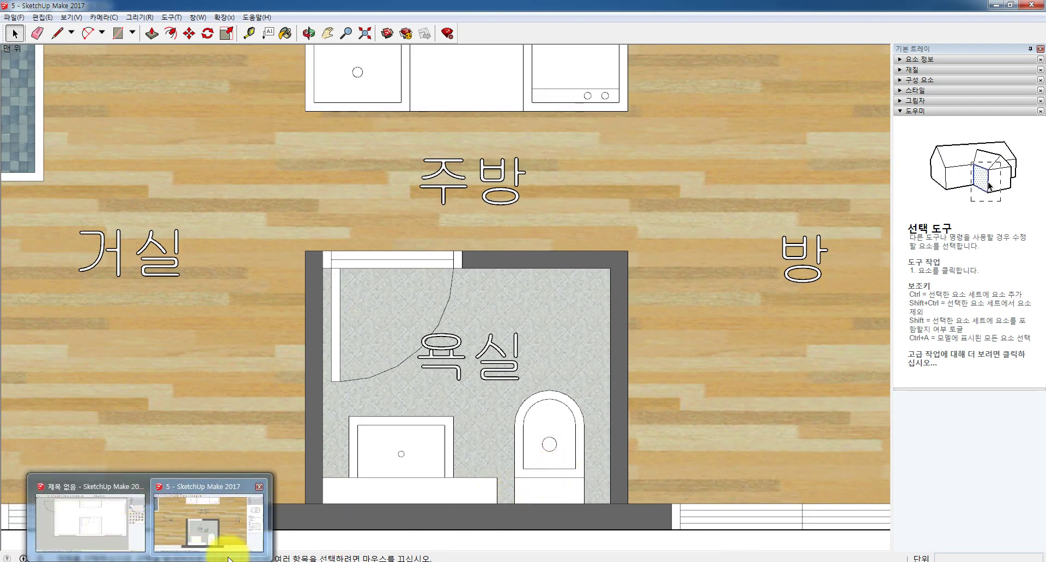
# Measure the toilet's overall depth with the Line tool in the reference plan "5"
pyautogui.click(243, 540)
pyautogui.click(57, 34)
pyautogui.scroll(2, 545, 387)
pyautogui.click(601, 543)
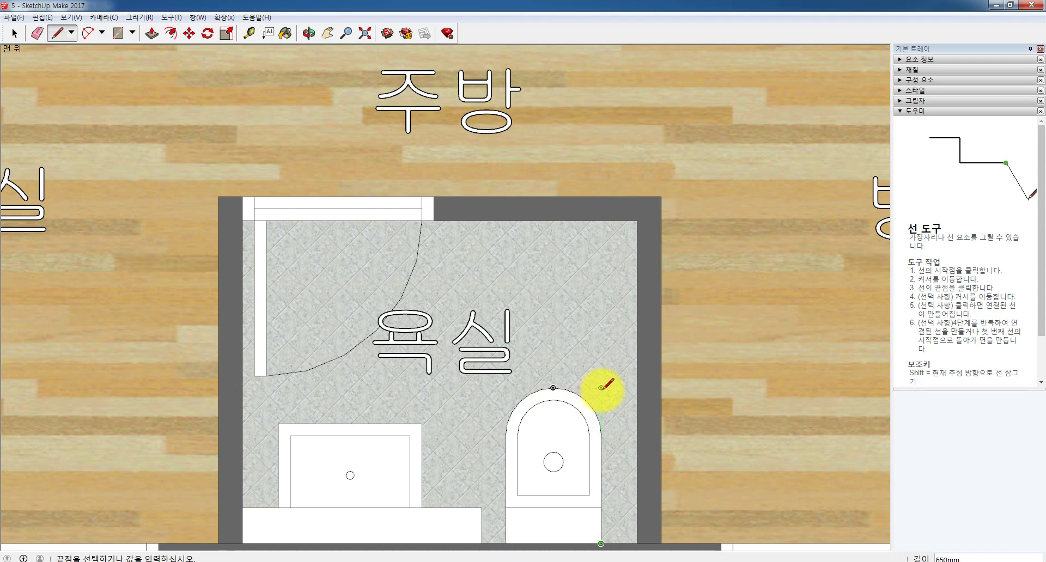
pyautogui.moveTo(207, 559)
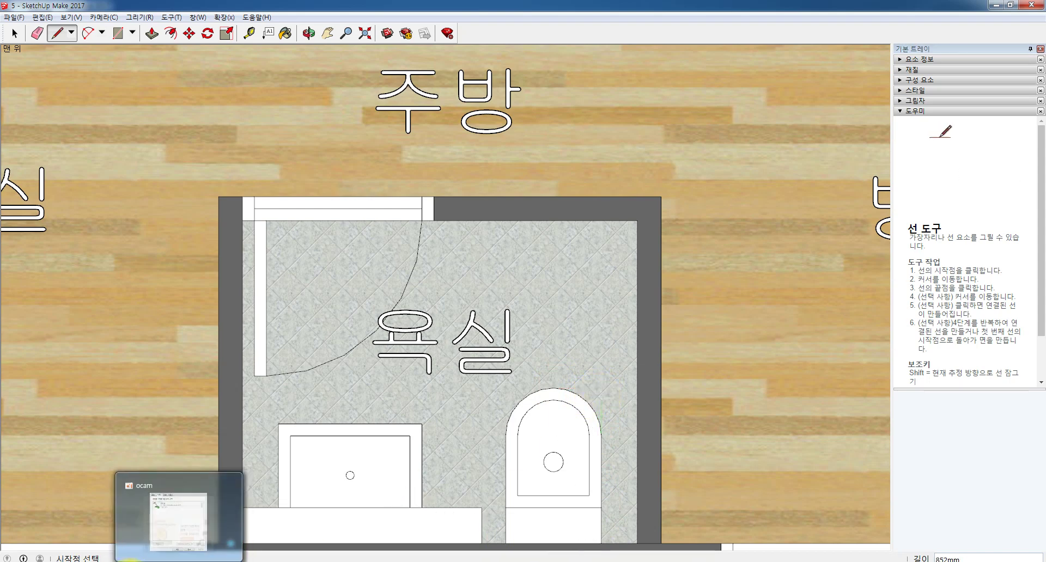
# Switch to the untitled plan and mark 150 mm along the lower wall from the bathroom's right inner corner, starting the toilet outline there
pyautogui.click(105, 532)
pyautogui.scroll(-1, 796, 376)
pyautogui.scroll(3, 669, 358)
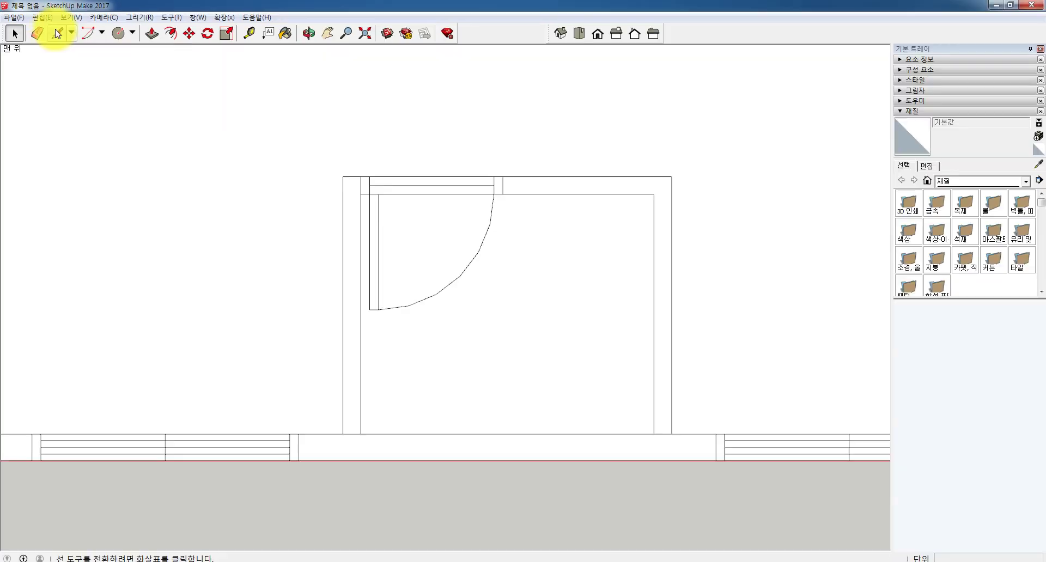
pyautogui.click(57, 34)
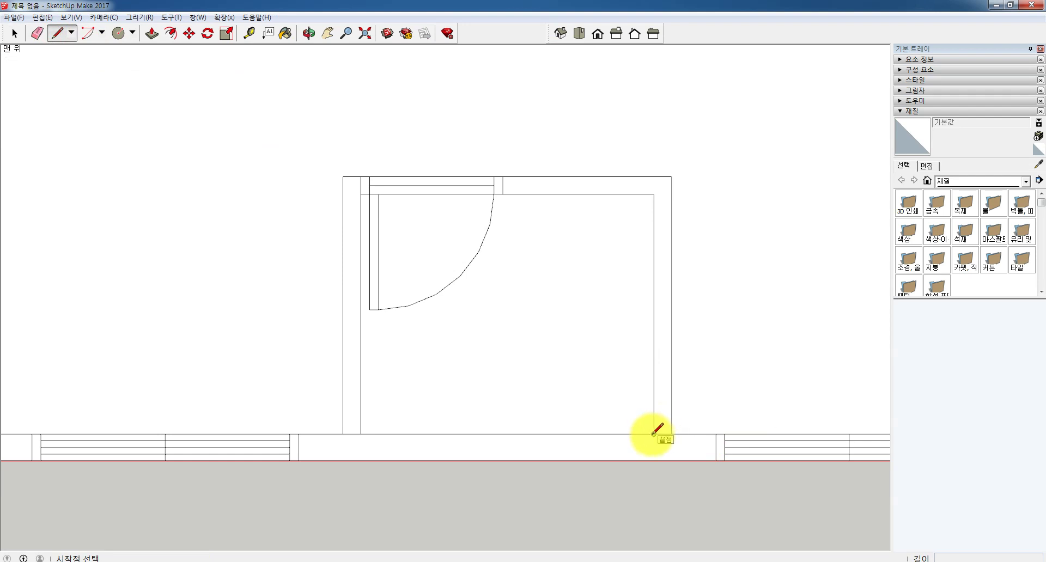
pyautogui.click(654, 434)
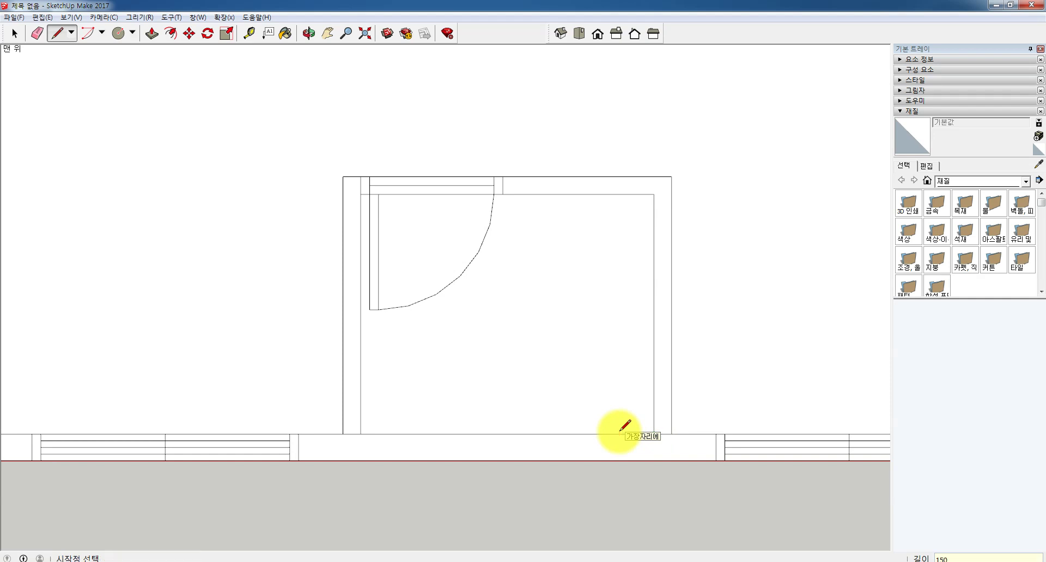
pyautogui.click(654, 434)
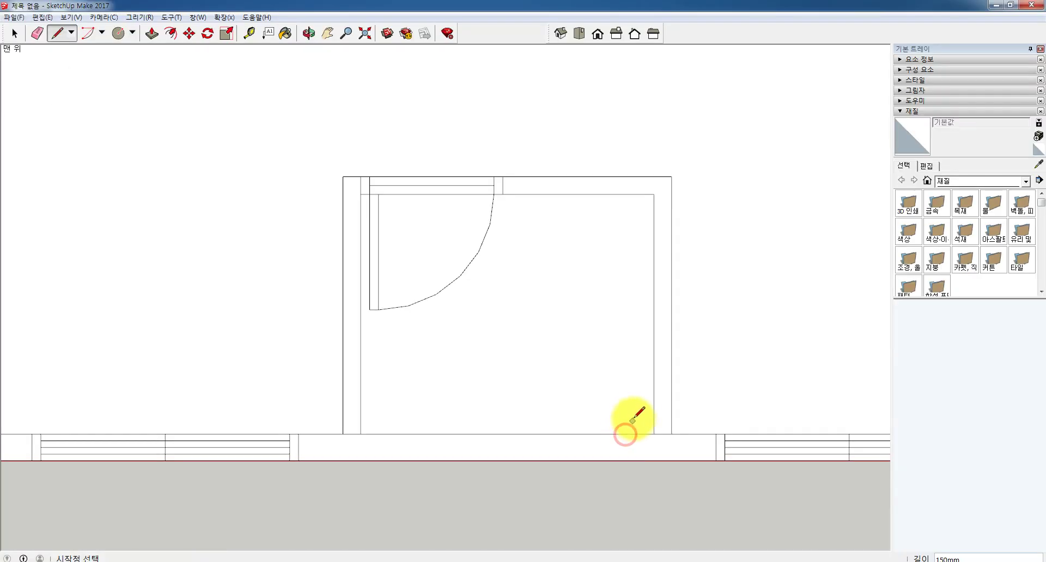
pyautogui.click(626, 433)
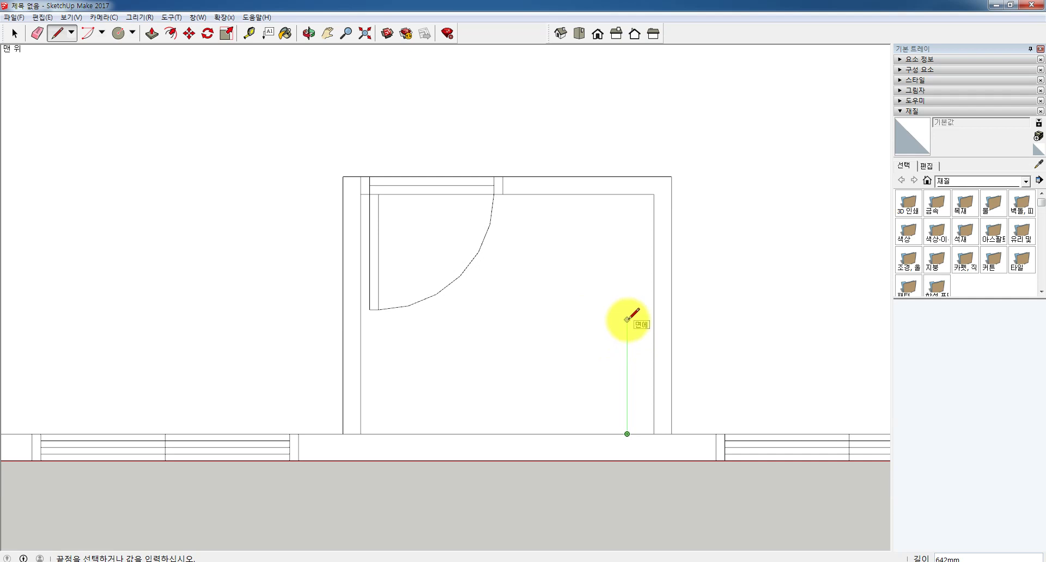
# Measure the toilet's width along its back edge in the reference plan "5" and return to the untitled plan
pyautogui.moveTo(140, 557)
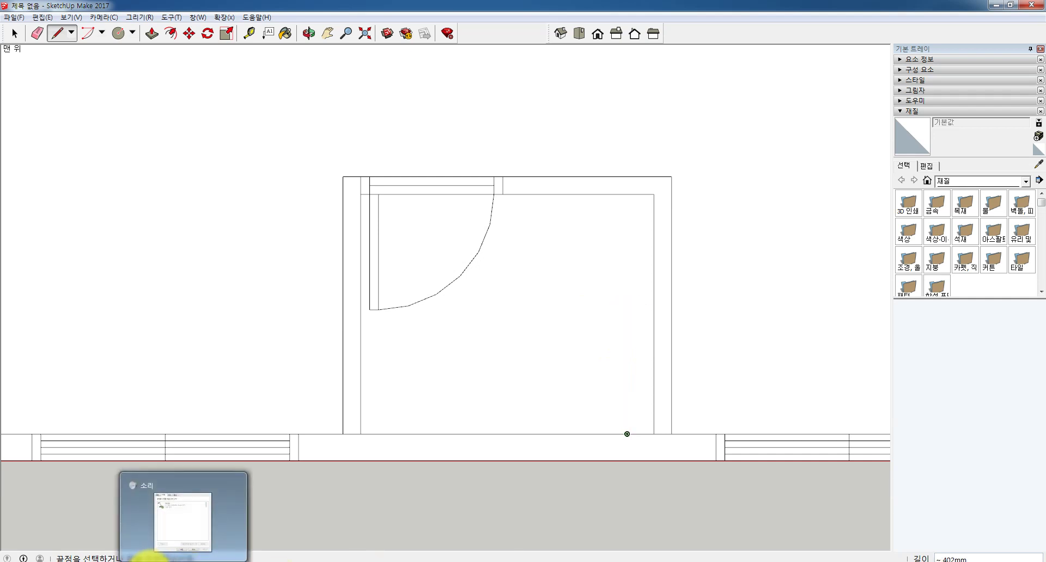
pyautogui.click(207, 540)
pyautogui.click(601, 543)
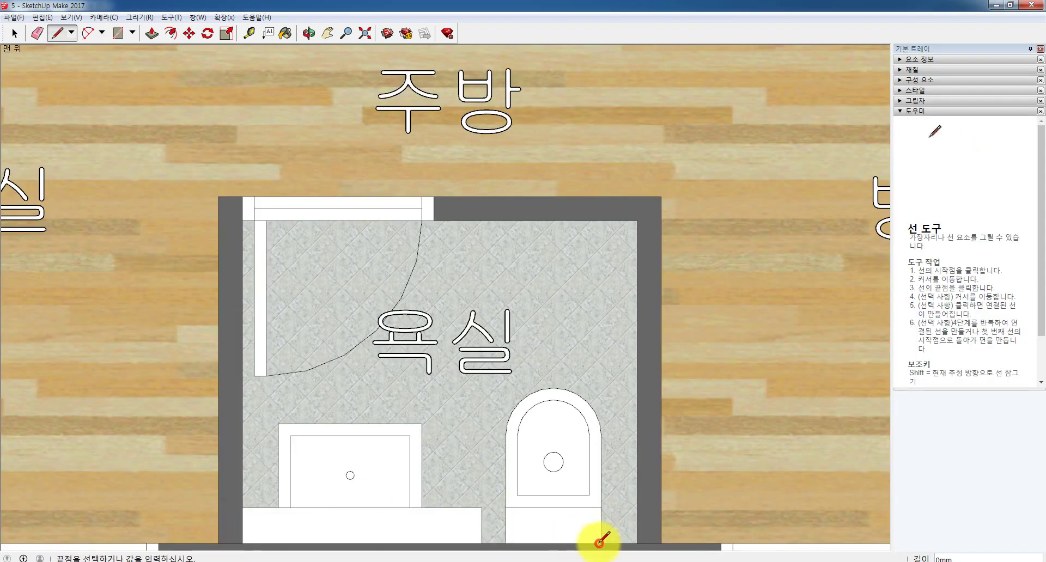
pyautogui.click(507, 543)
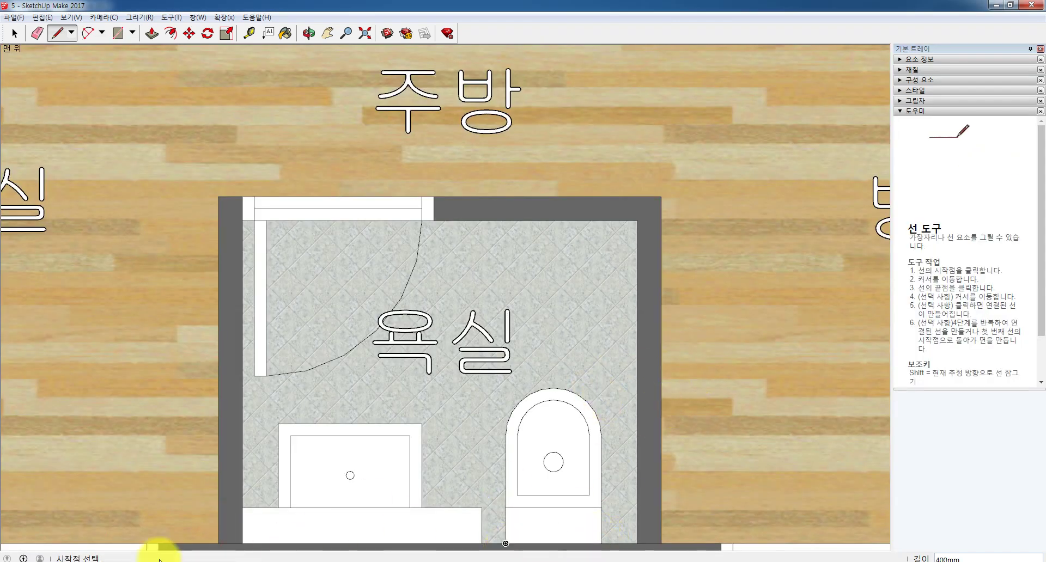
pyautogui.moveTo(158, 556)
pyautogui.click(121, 536)
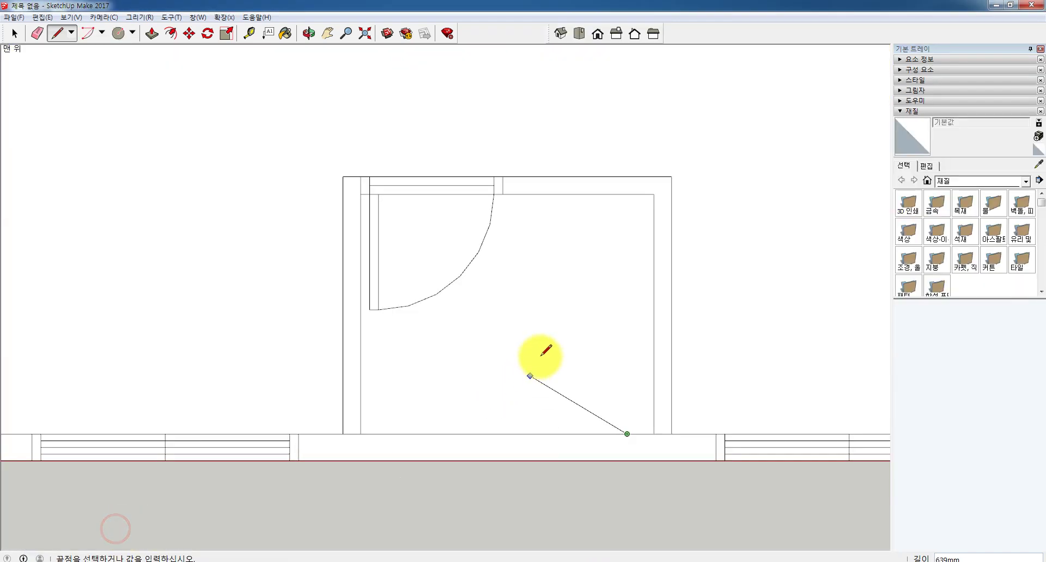
# Draw the toilet outline as a rectangle 400 mm wide and 650 mm deep, closed against the bathroom's lower wall
pyautogui.click(627, 319)
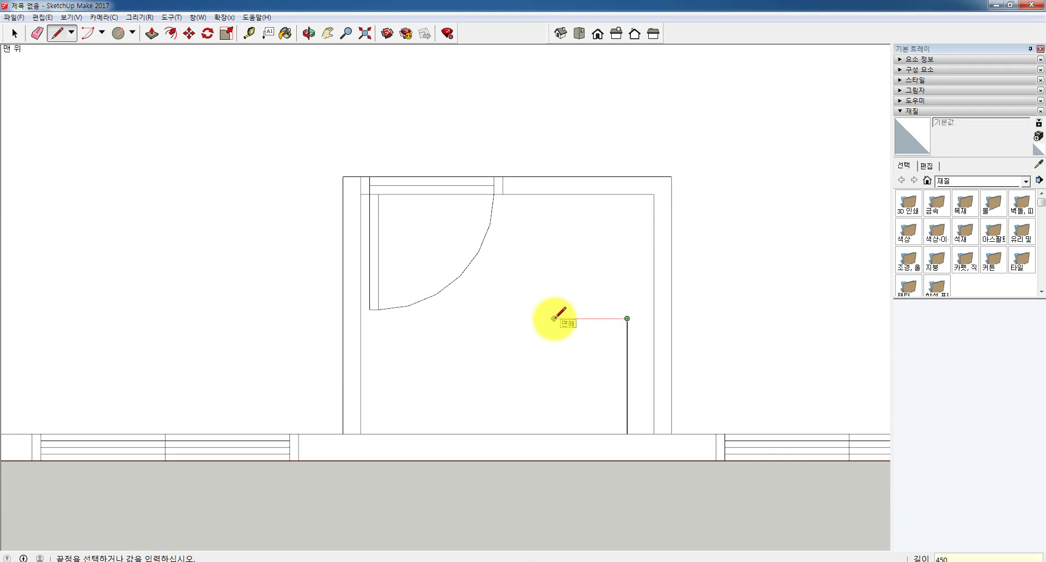
pyautogui.click(547, 319)
pyautogui.hotkey('ctrl', 'z')
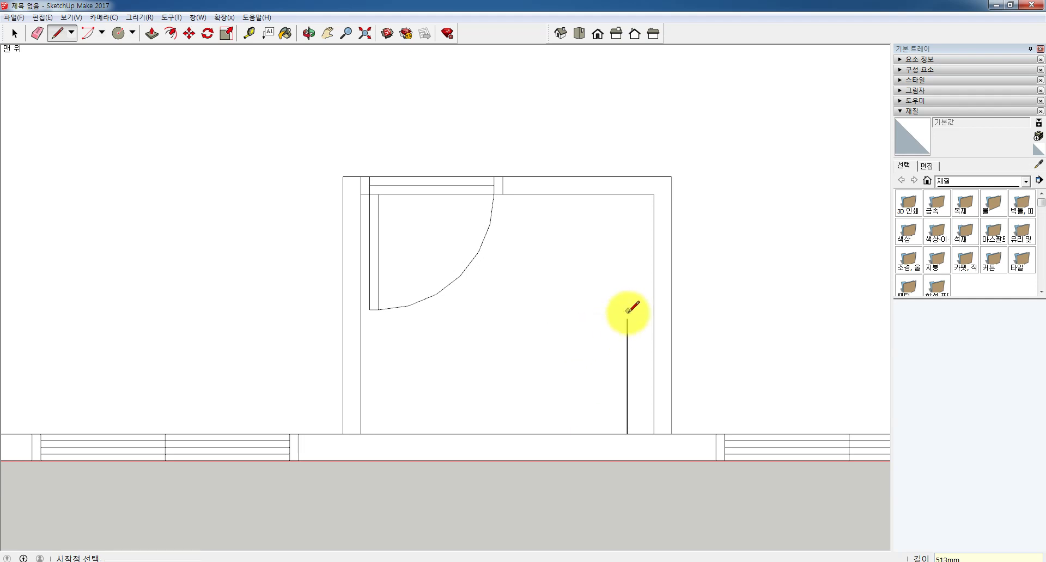
pyautogui.click(626, 320)
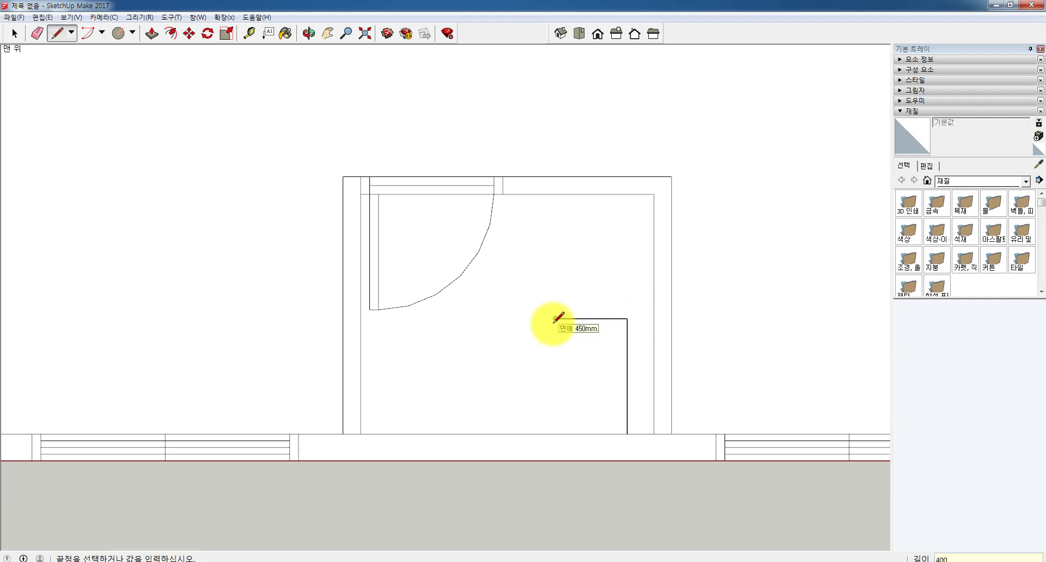
pyautogui.click(556, 320)
pyautogui.click(555, 434)
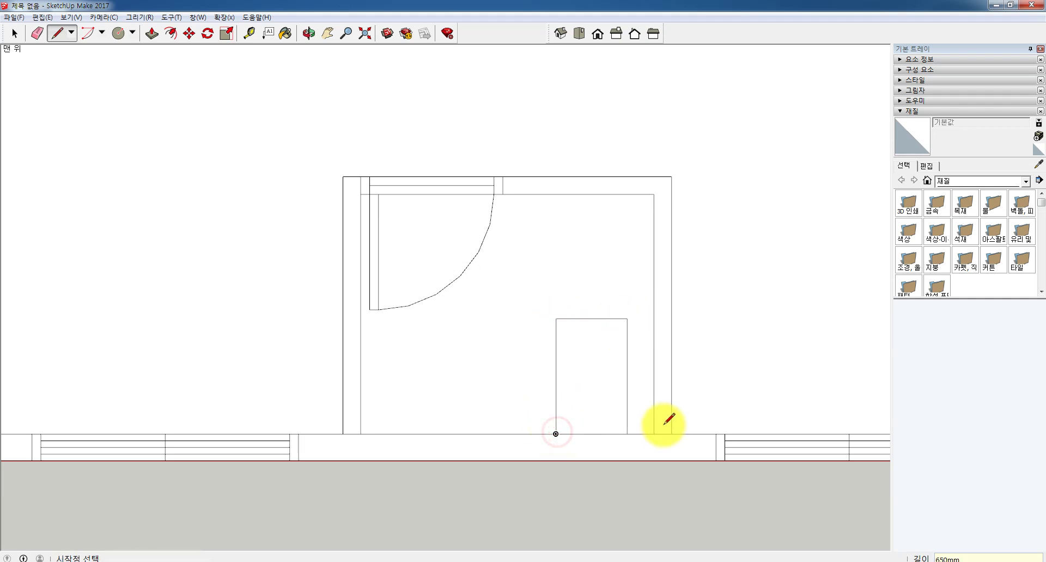
# Draw a horizontal line across the toilet rectangle 150 mm above the lower wall to separate the tank
pyautogui.scroll(2, 670, 381)
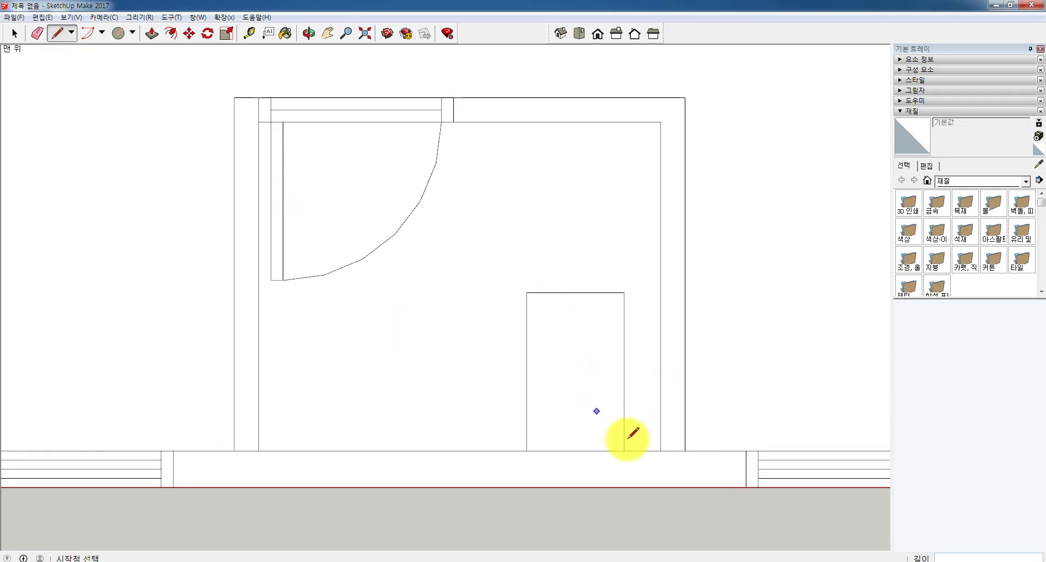
pyautogui.scroll(2, 621, 436)
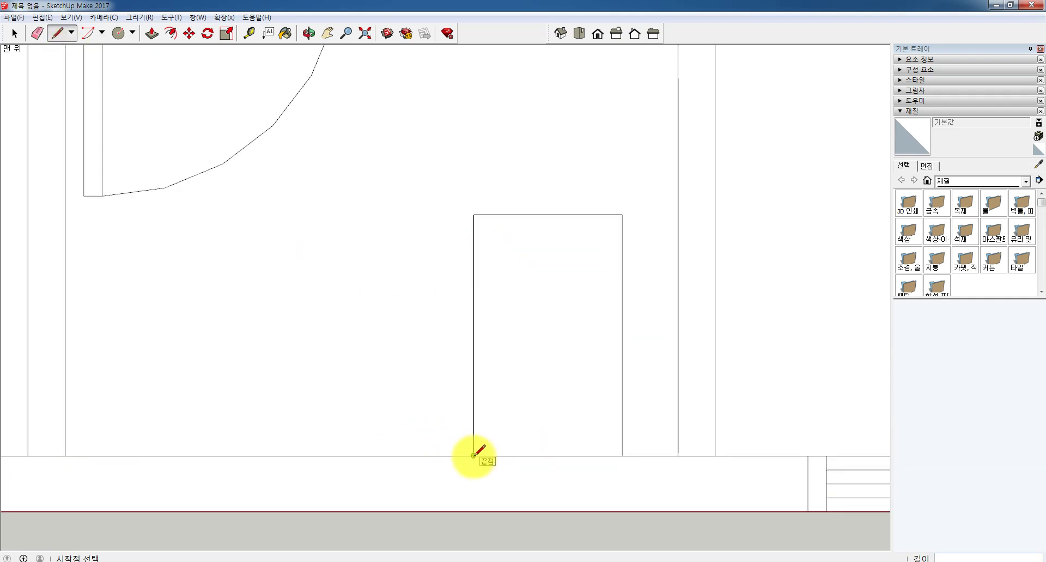
pyautogui.click(473, 455)
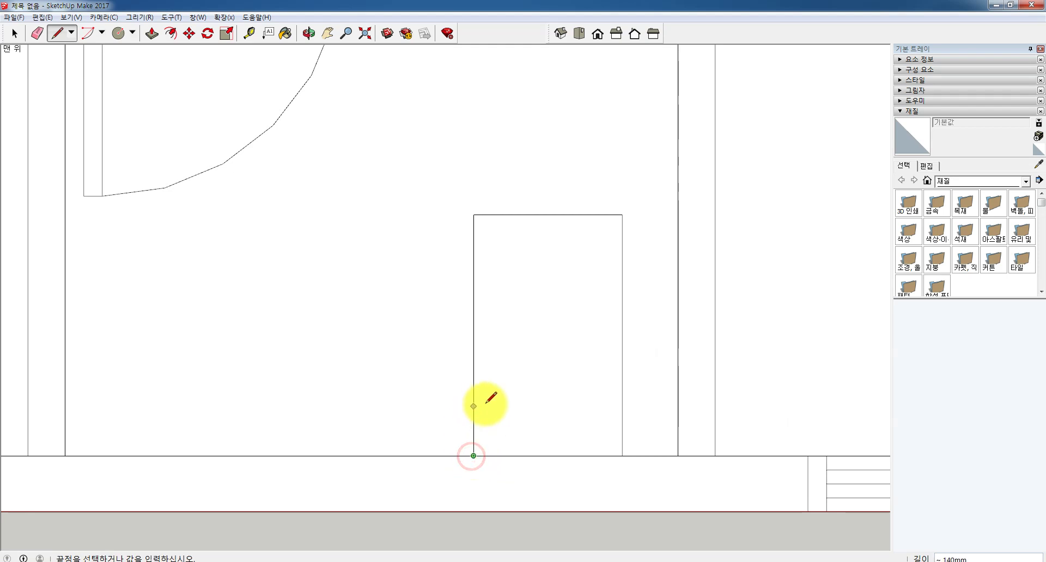
pyautogui.write('150')
pyautogui.click(474, 454)
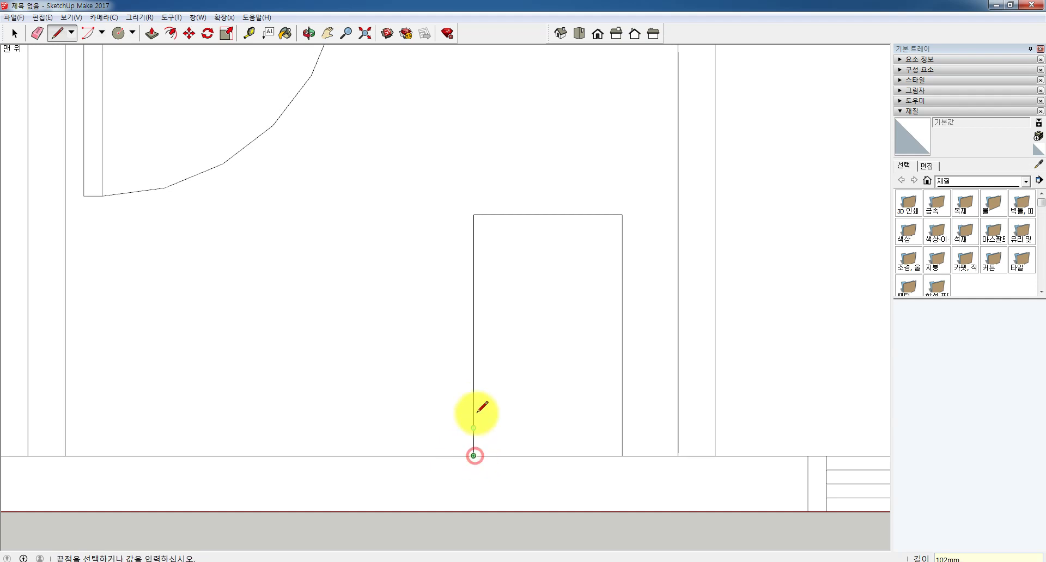
pyautogui.click(475, 399)
pyautogui.click(474, 400)
pyautogui.click(622, 400)
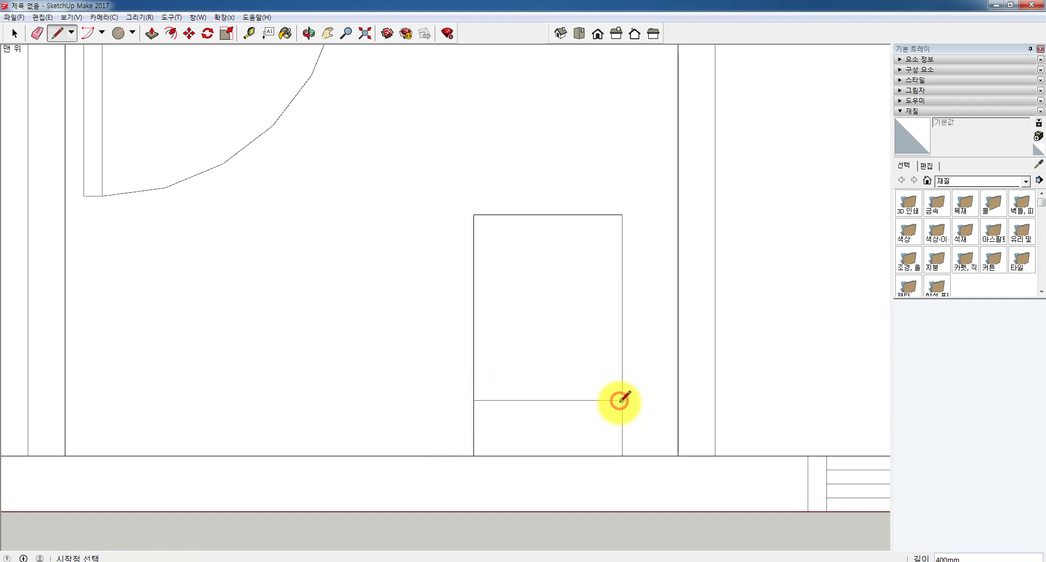
pyautogui.scroll(-2, 621, 406)
pyautogui.scroll(2, 564, 375)
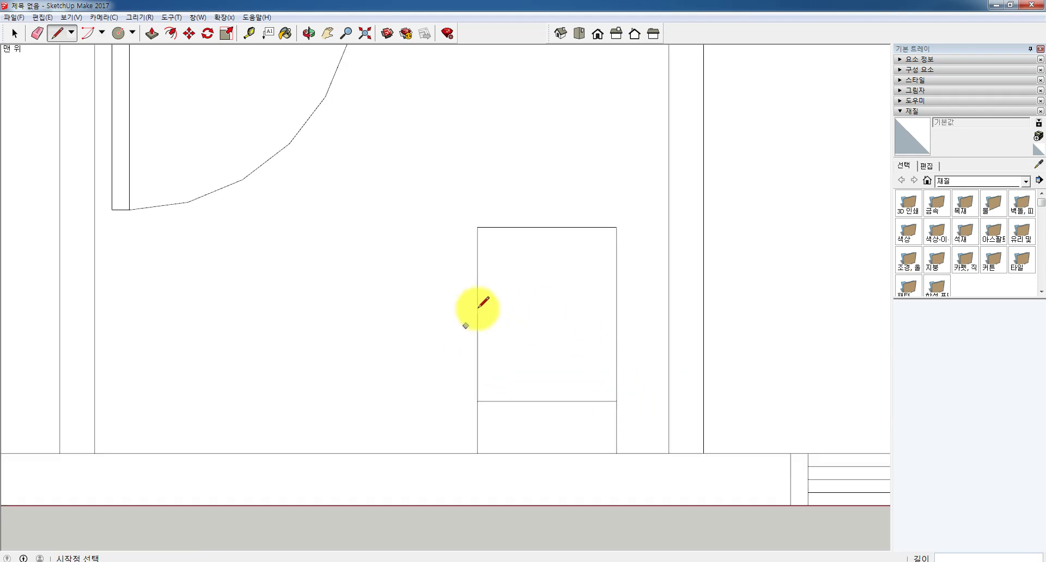
pyautogui.click(133, 37)
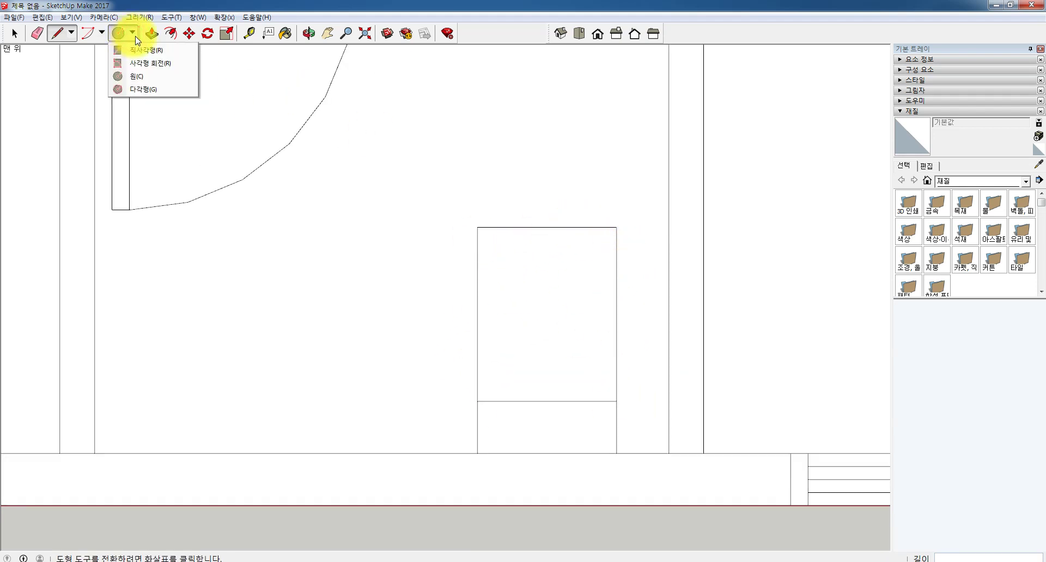
pyautogui.click(101, 33)
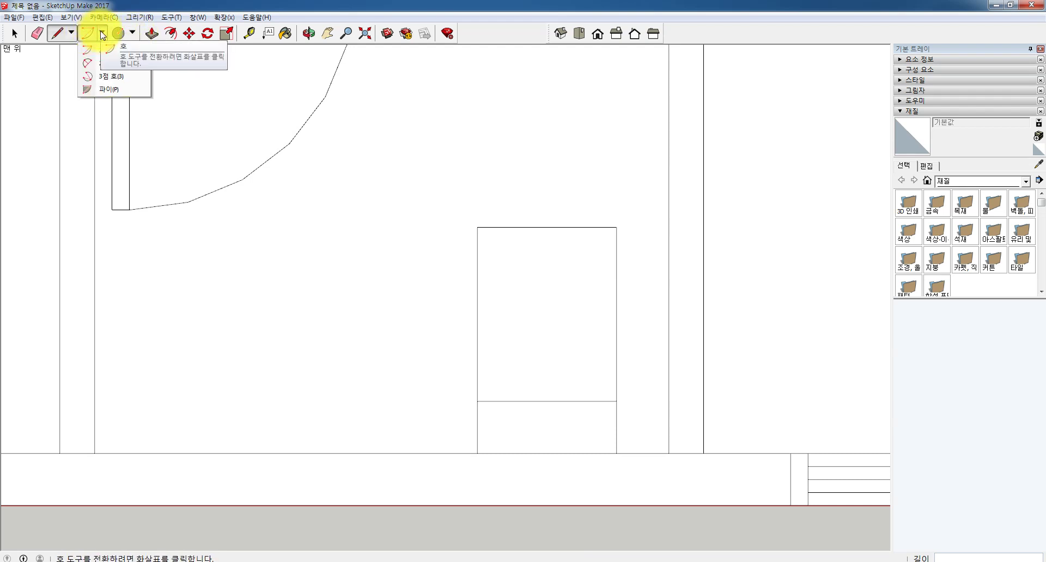
pyautogui.click(132, 34)
pyautogui.click(446, 159)
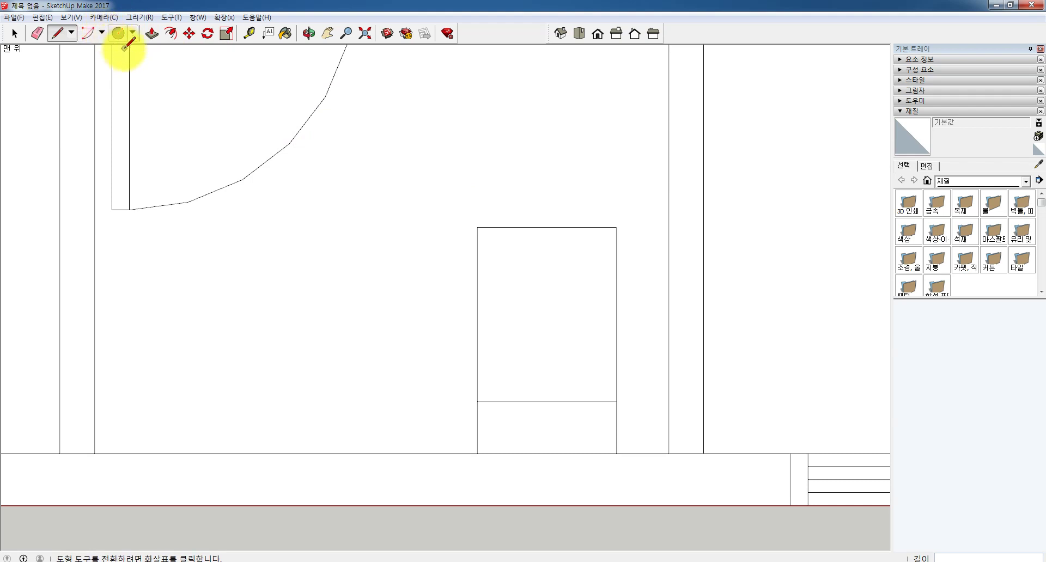
pyautogui.press('a')
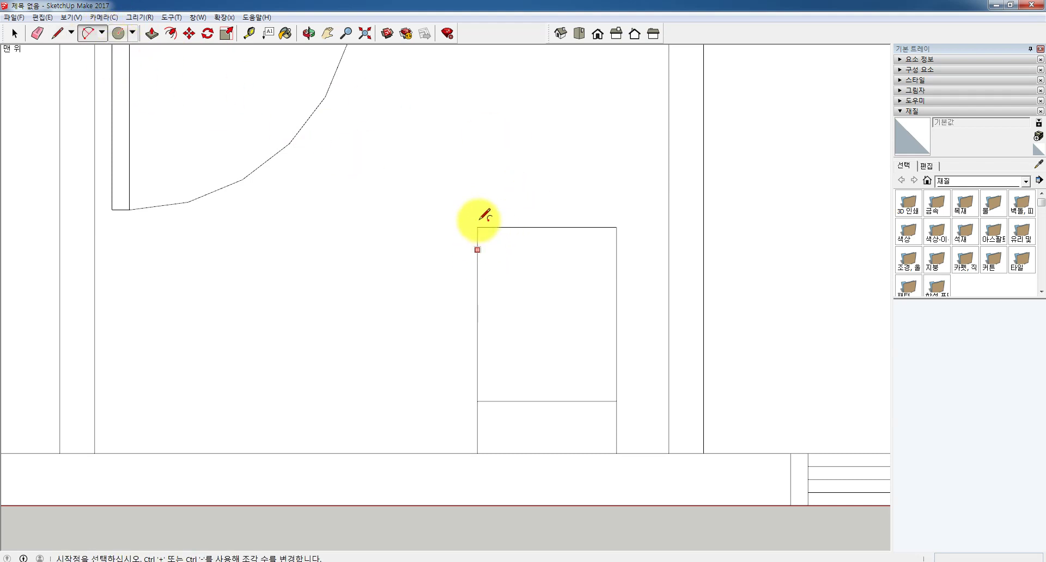
pyautogui.click(65, 36)
pyautogui.click(477, 227)
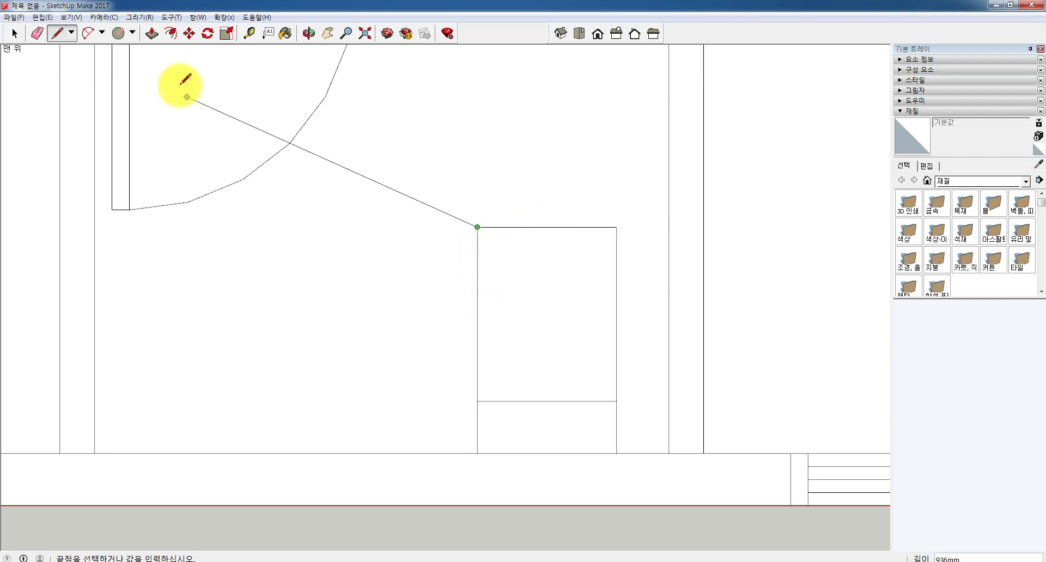
pyautogui.click(585, 272)
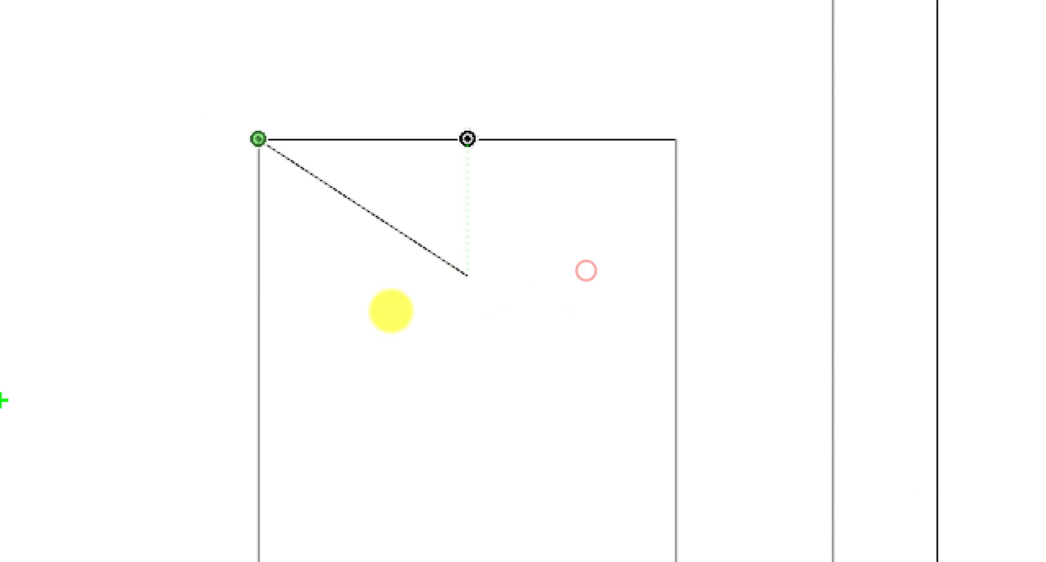
pyautogui.moveTo(255, 328)
pyautogui.mouseDown()
pyautogui.moveTo(278, 209)
pyautogui.moveTo(350, 140)
pyautogui.moveTo(473, 131)
pyautogui.moveTo(555, 161)
pyautogui.moveTo(641, 224)
pyautogui.moveTo(677, 303)
pyautogui.moveTo(677, 355)
pyautogui.mouseUp()
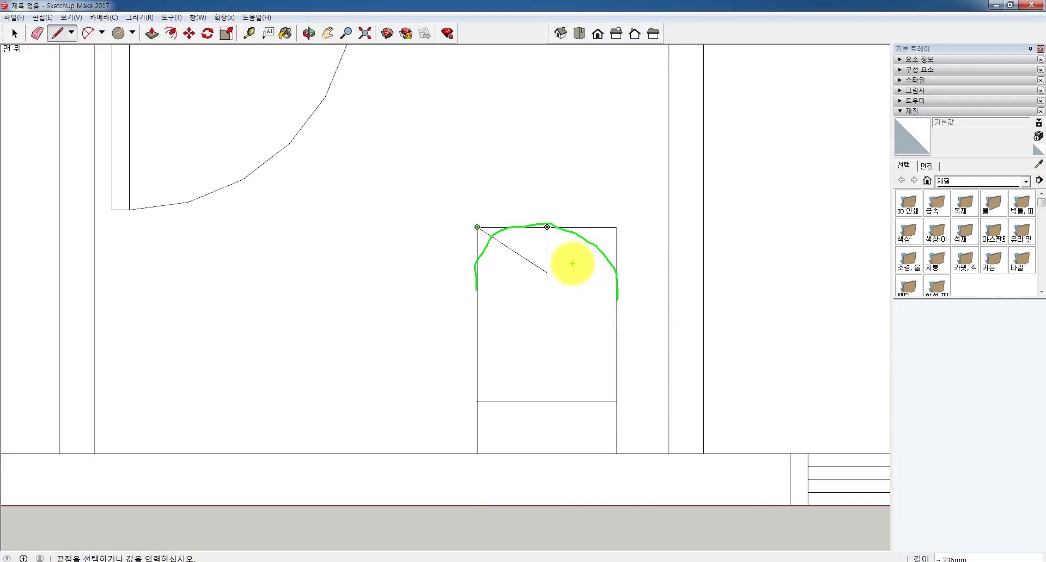
pyautogui.click(14, 34)
# Mark 200 mm down from the toilet rectangle's upper left corner and draw a horizontal line across to its right side
pyautogui.click(57, 33)
pyautogui.click(477, 228)
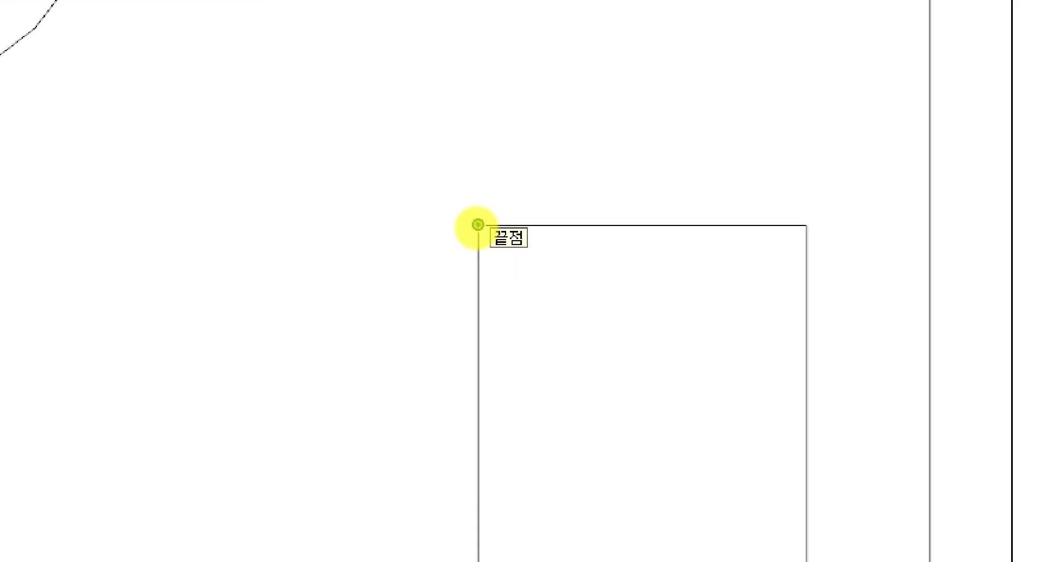
pyautogui.click(477, 227)
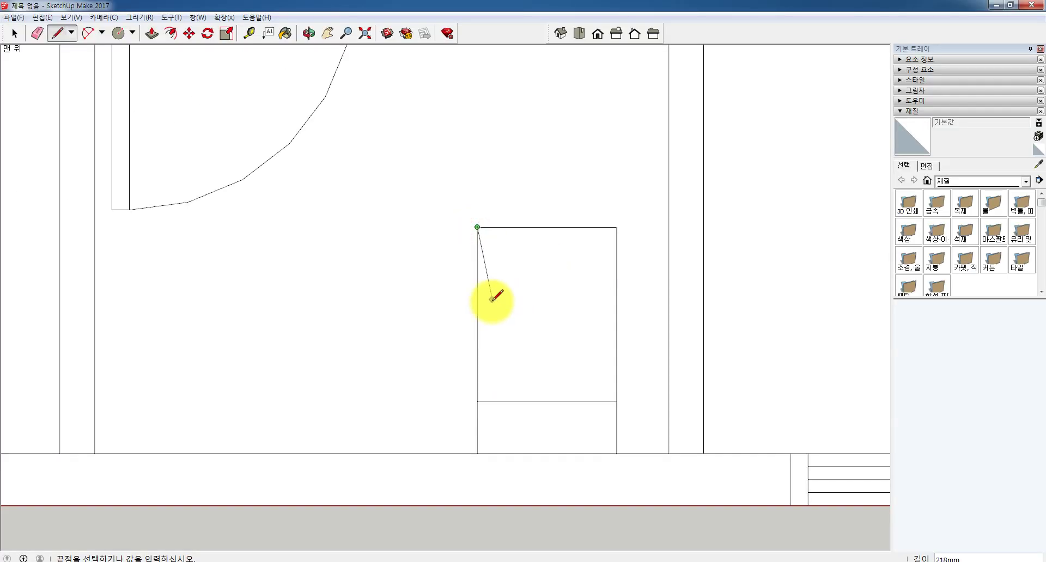
pyautogui.scroll(1, 477, 302)
pyautogui.scroll(1, 475, 303)
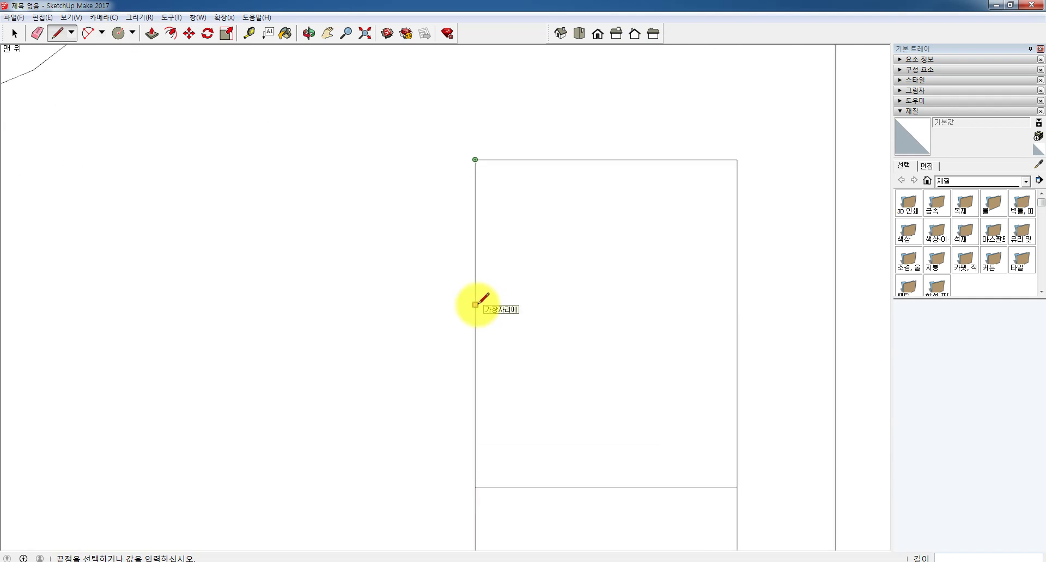
pyautogui.click(475, 160)
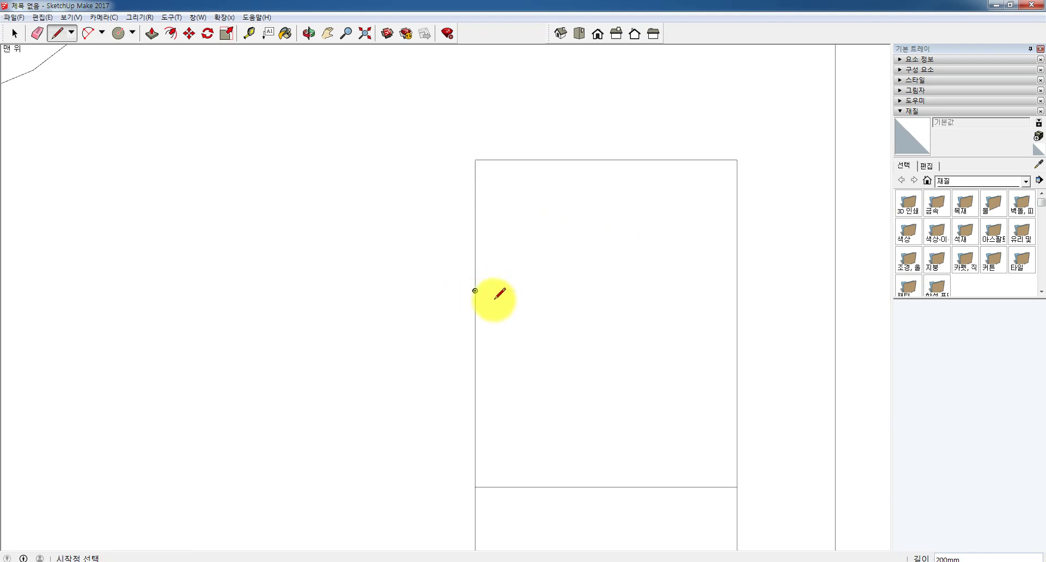
pyautogui.click(734, 291)
pyautogui.press('Escape')
pyautogui.scroll(-2, 703, 261)
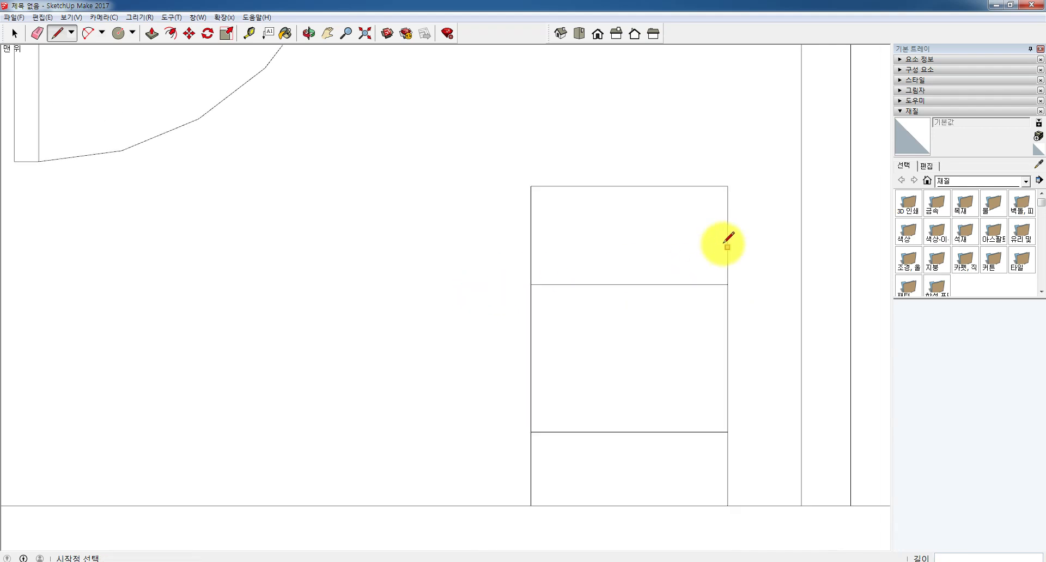
pyautogui.scroll(-3, 719, 248)
pyautogui.scroll(4, 713, 256)
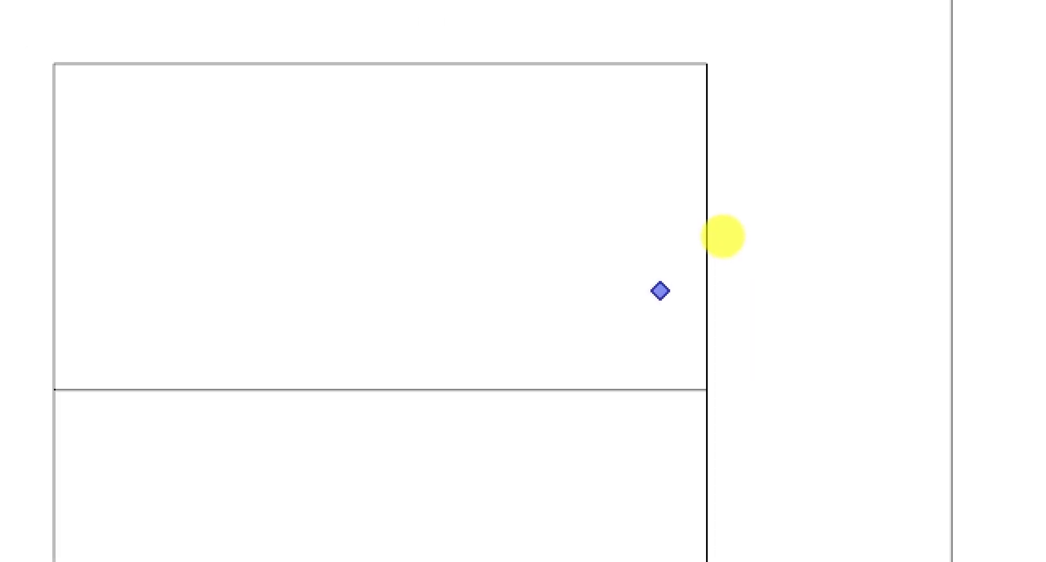
pyautogui.moveTo(103, 421)
pyautogui.mouseDown()
pyautogui.moveTo(133, 428)
pyautogui.moveTo(119, 427)
pyautogui.mouseUp()
pyautogui.moveTo(415, 100)
pyautogui.mouseDown()
pyautogui.moveTo(443, 100)
pyautogui.moveTo(418, 108)
pyautogui.mouseUp()
pyautogui.moveTo(753, 435); pyautogui.dragTo(760, 430)
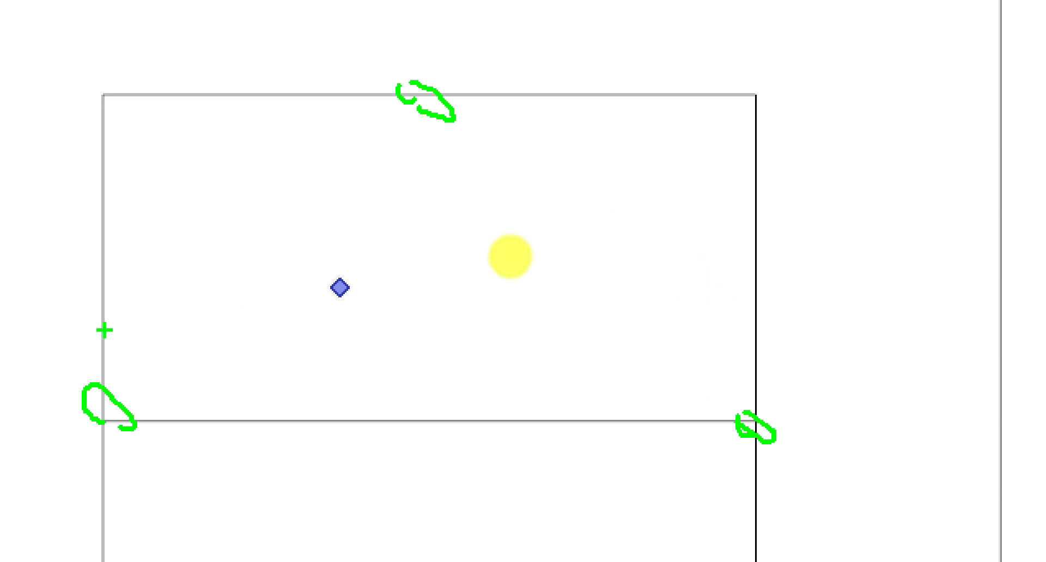
pyautogui.moveTo(106, 417)
pyautogui.mouseDown()
pyautogui.moveTo(140, 350)
pyautogui.moveTo(279, 190)
pyautogui.moveTo(509, 171)
pyautogui.moveTo(736, 367)
pyautogui.moveTo(762, 430)
pyautogui.mouseUp()
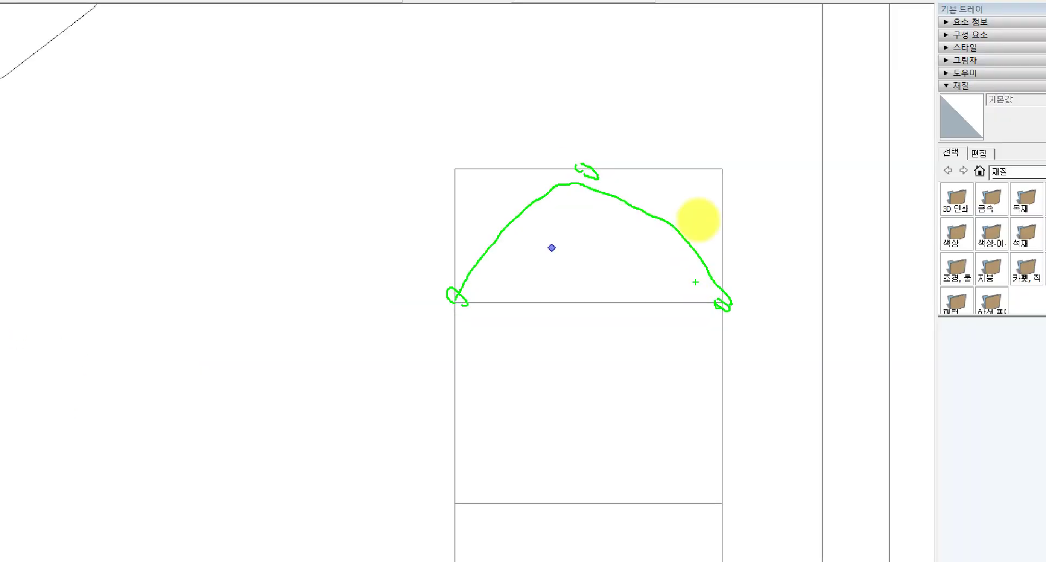
pyautogui.scroll(-3, 698, 220)
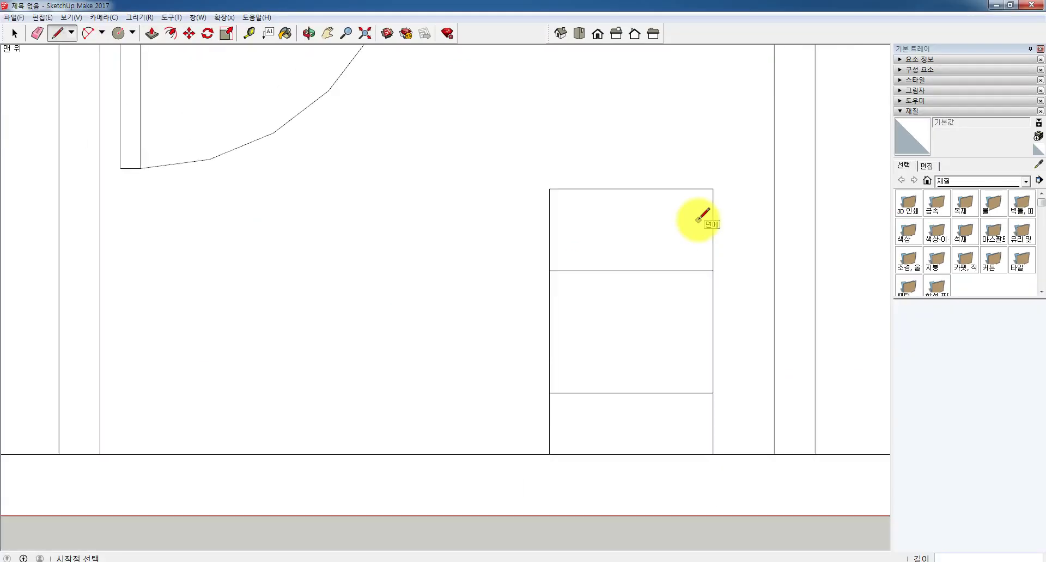
pyautogui.scroll(3, 692, 158)
pyautogui.scroll(-3, 387, 163)
pyautogui.scroll(-1, 389, 160)
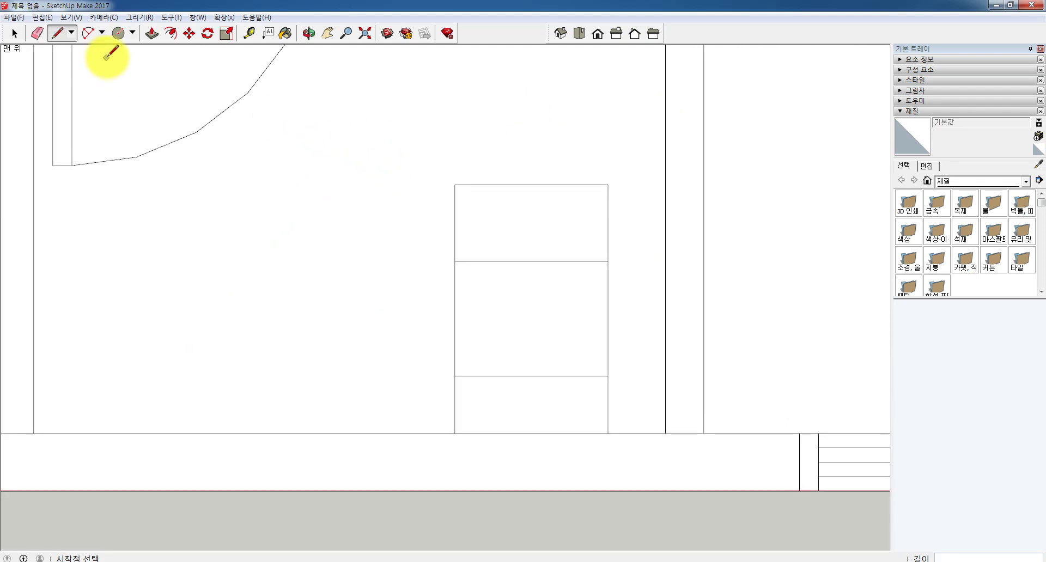
pyautogui.click(132, 33)
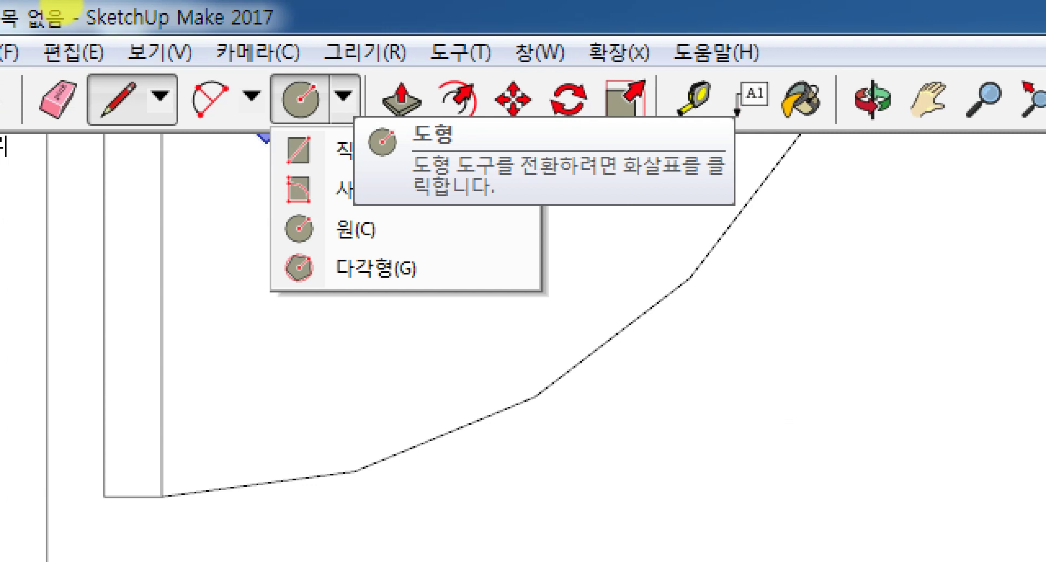
pyautogui.click(133, 23)
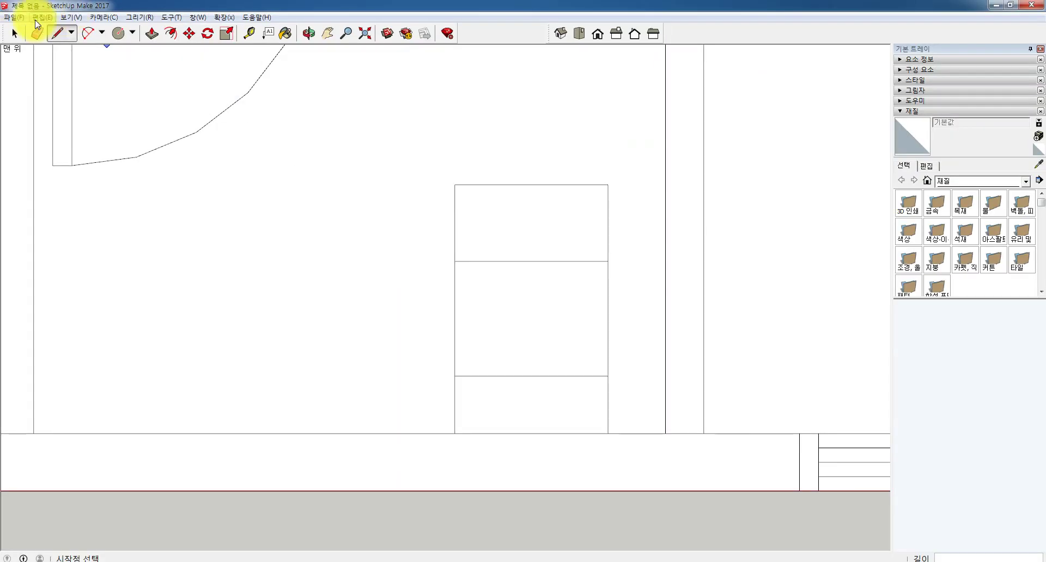
pyautogui.click(102, 32)
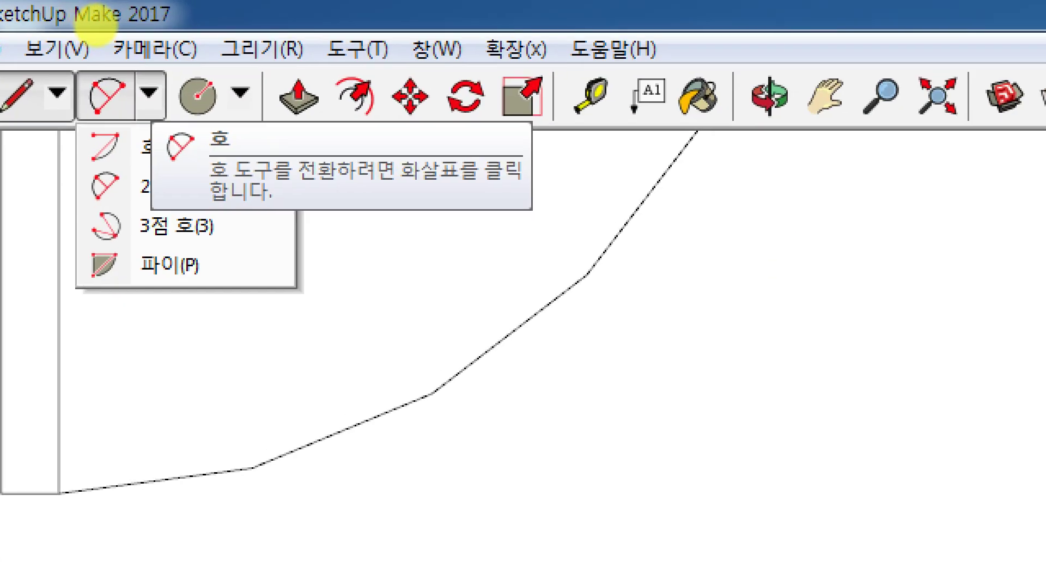
pyautogui.click(84, 8)
pyautogui.click(102, 32)
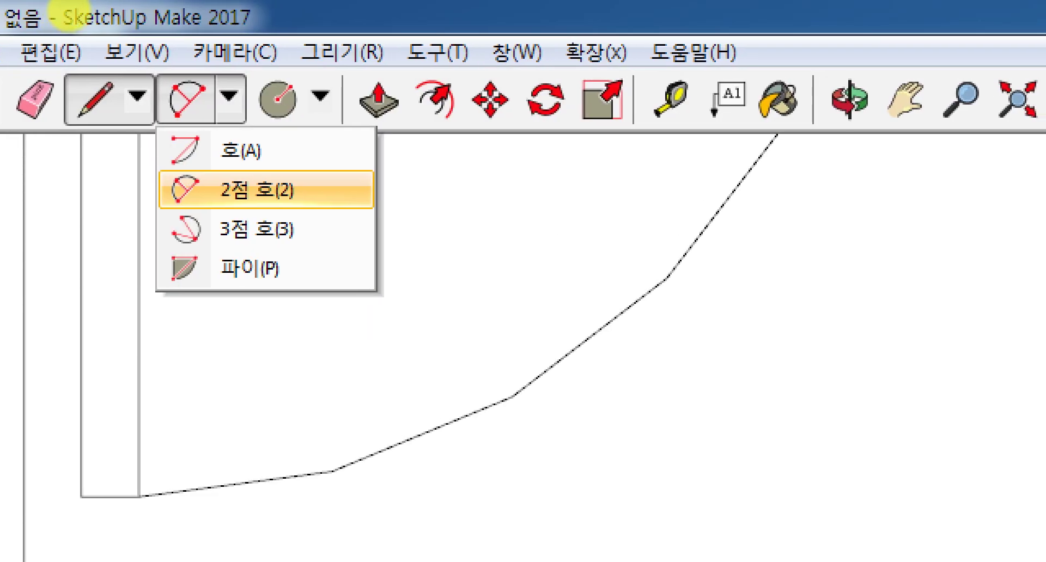
pyautogui.click(554, 231)
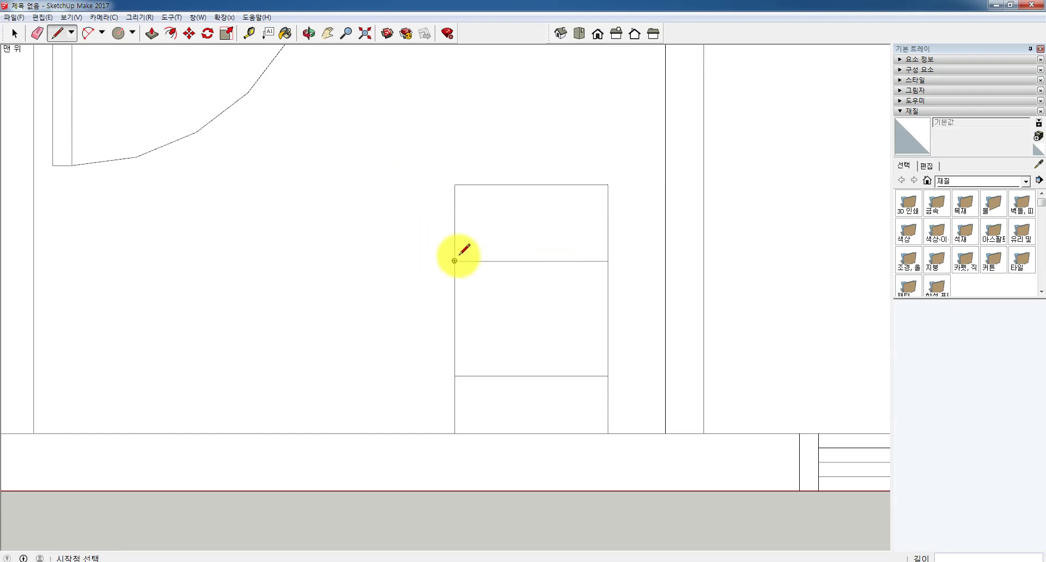
# Draw a two-point arc between the ends of the toilet's upper dividing line, bulging 200 mm to the midpoint of the rectangle's upper edge
pyautogui.click(101, 33)
pyautogui.click(104, 57)
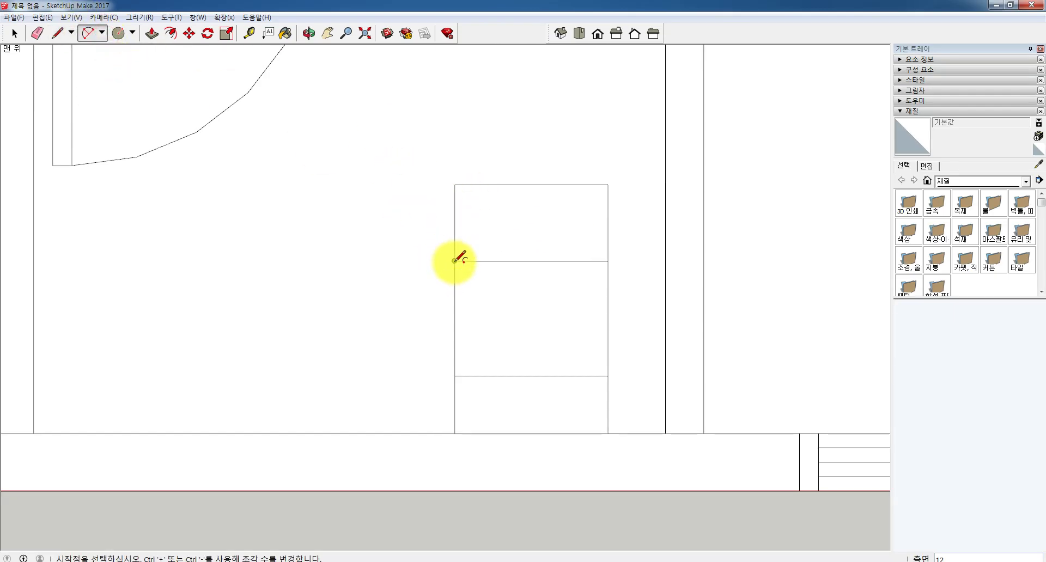
pyautogui.click(455, 261)
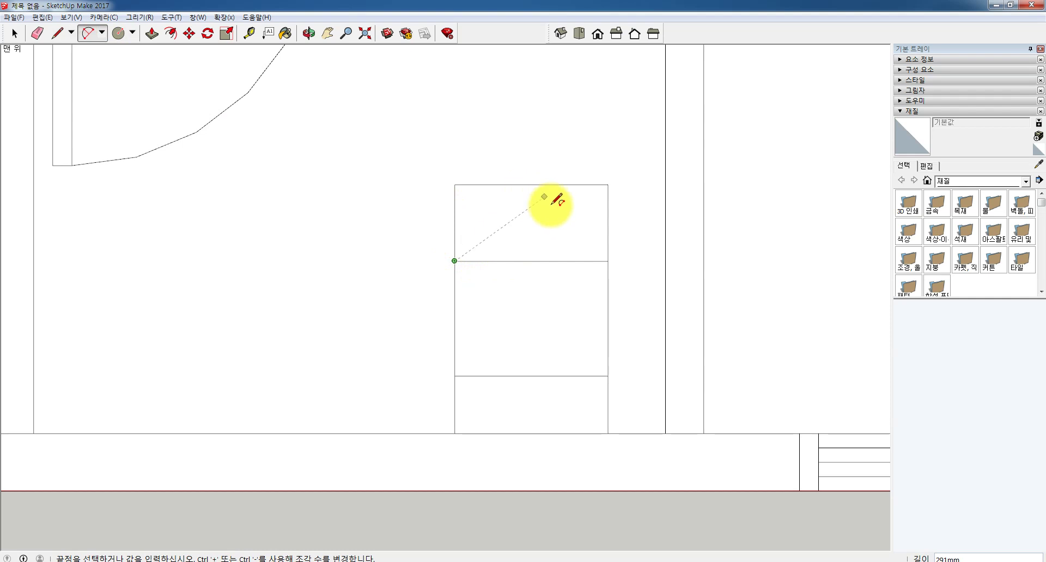
pyautogui.click(608, 261)
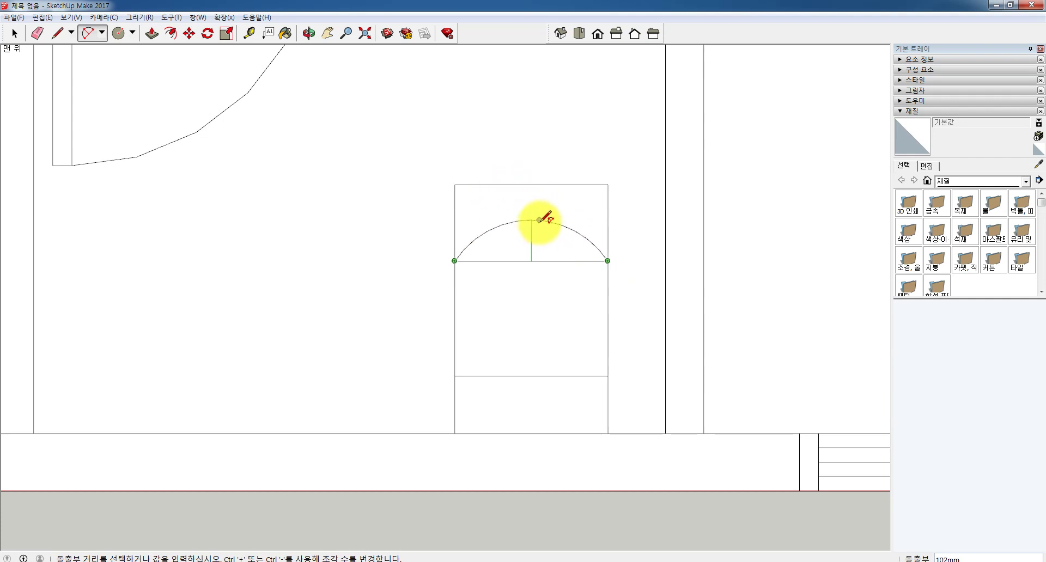
pyautogui.click(531, 185)
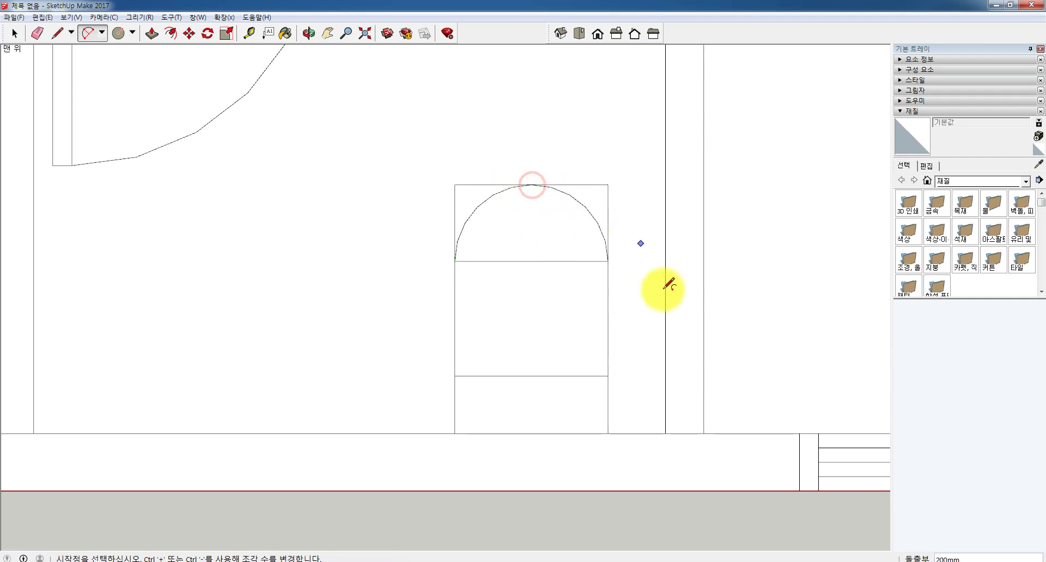
# Delete both halves of the arc from the upper part of the toilet rectangle
pyautogui.scroll(2, 625, 179)
pyautogui.scroll(-1, 600, 180)
pyautogui.click(14, 34)
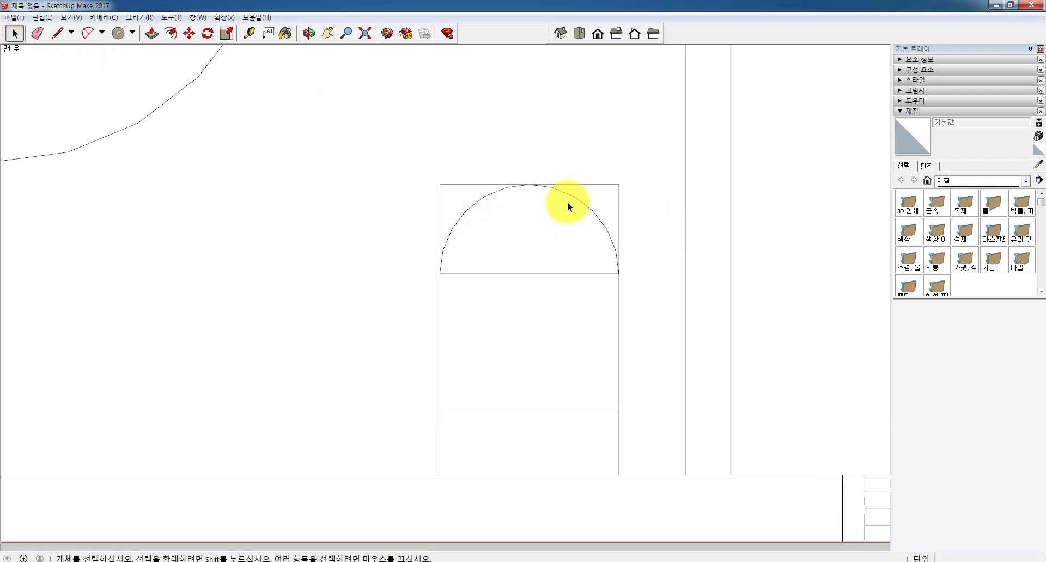
pyautogui.hotkey('ctrl', 'z')
pyautogui.click(123, 35)
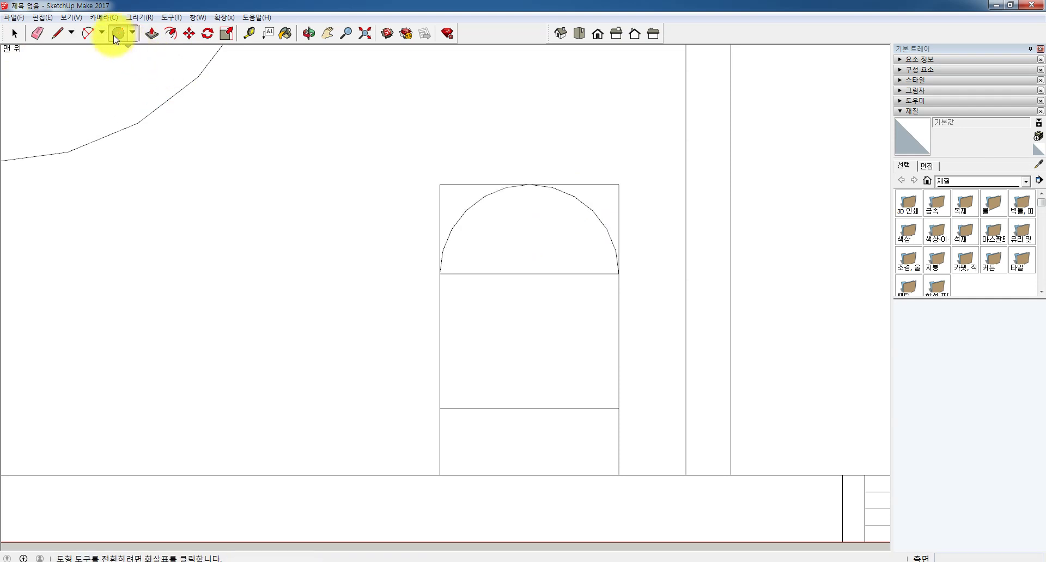
pyautogui.click(13, 32)
pyautogui.click(571, 195)
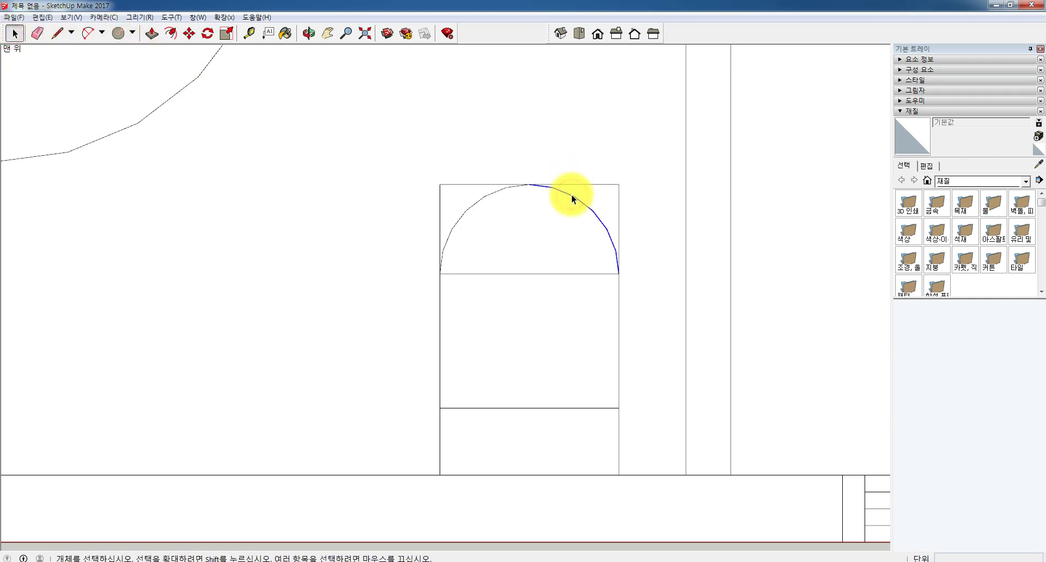
pyautogui.press('Delete')
pyautogui.click(495, 193)
pyautogui.press('Delete')
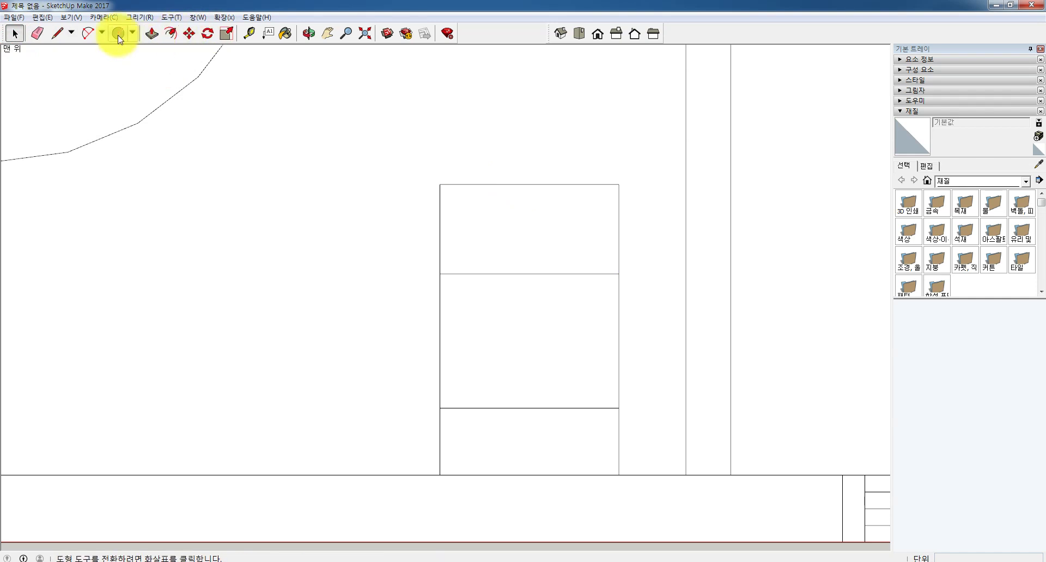
# Draw a circle of 200 mm radius centred on the midpoint of the toilet's upper dividing line
pyautogui.click(132, 34)
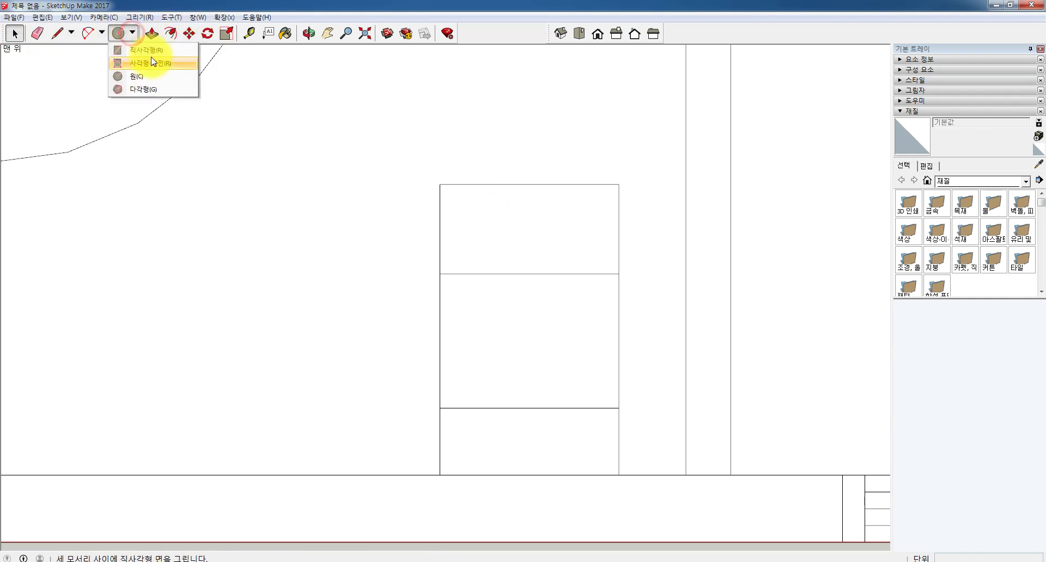
pyautogui.click(82, 9)
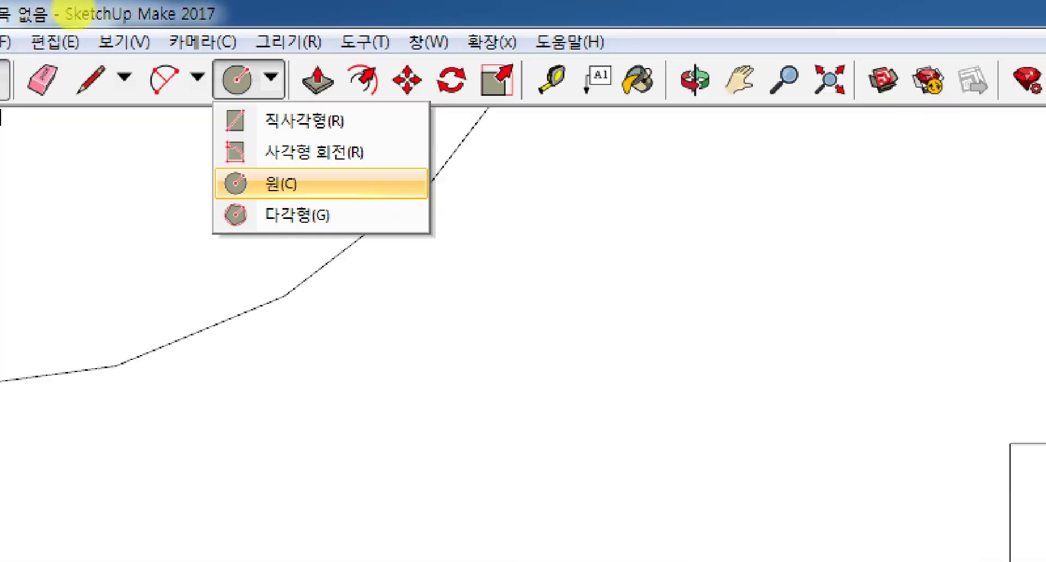
pyautogui.click(131, 34)
pyautogui.click(147, 74)
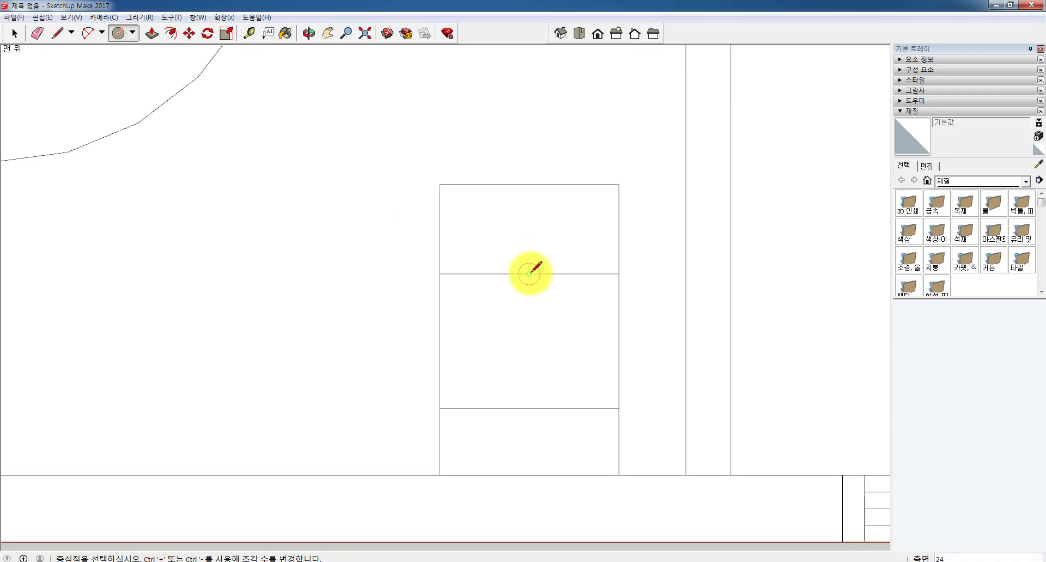
pyautogui.click(529, 274)
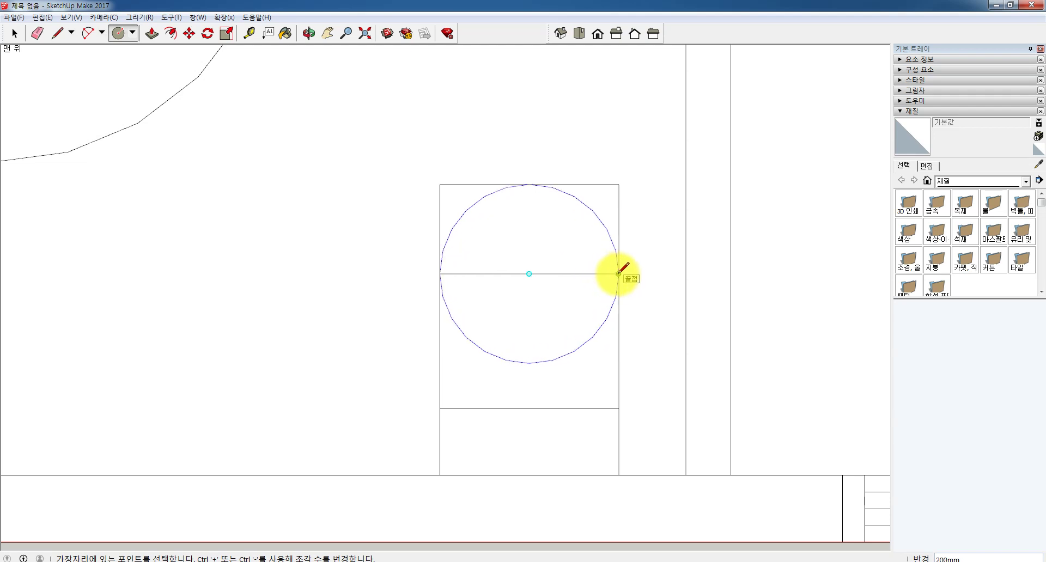
pyautogui.click(618, 274)
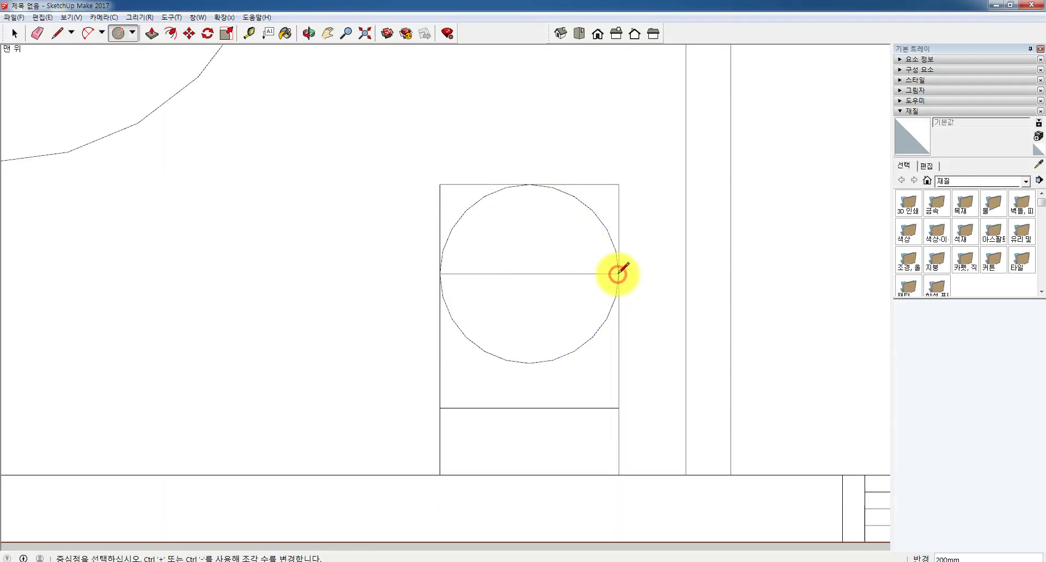
# Delete the lower half of the circle and the horizontal dividing line through its centre
pyautogui.click(15, 33)
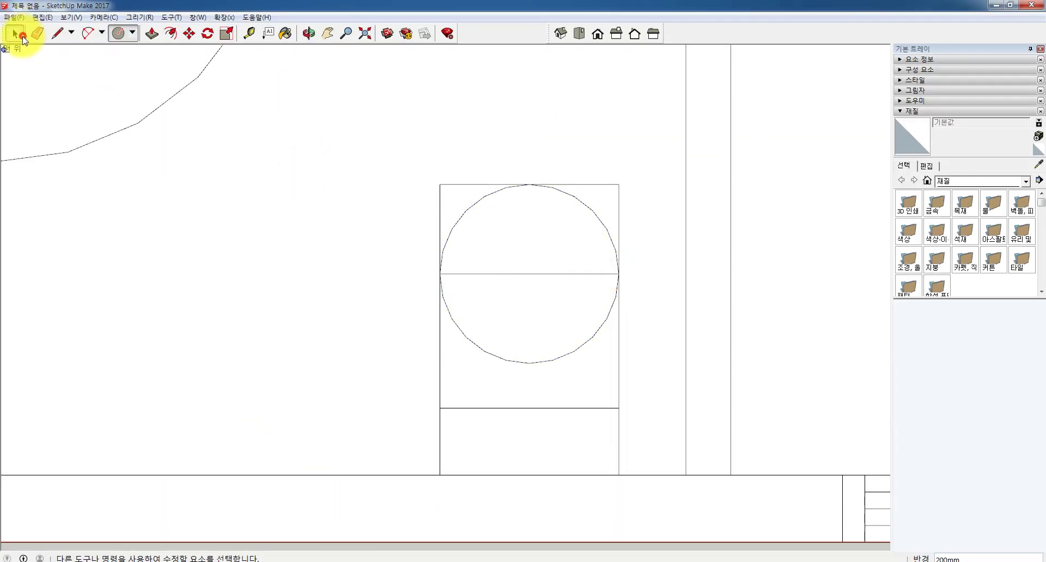
pyautogui.click(584, 344)
pyautogui.press('Delete')
pyautogui.click(545, 273)
pyautogui.click(545, 273)
pyautogui.press('Delete')
# Delete the rectangle's leftover corner edges outside the semicircle, leaving a rounded toilet bowl outline
pyautogui.click(606, 186)
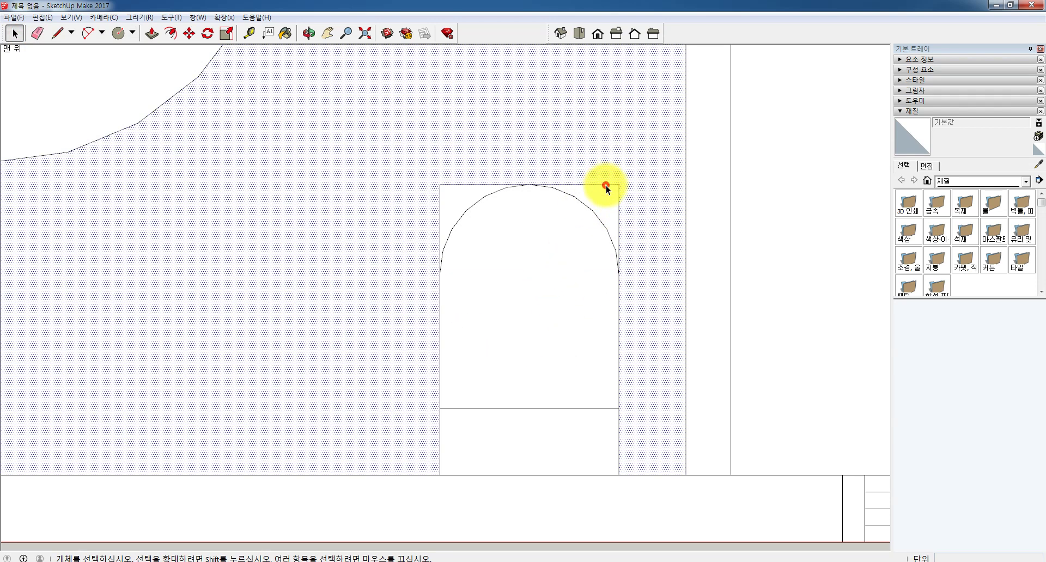
pyautogui.press('Delete')
pyautogui.click(618, 196)
pyautogui.press('Delete')
pyautogui.click(440, 201)
pyautogui.press('Delete')
pyautogui.scroll(-10, 543, 252)
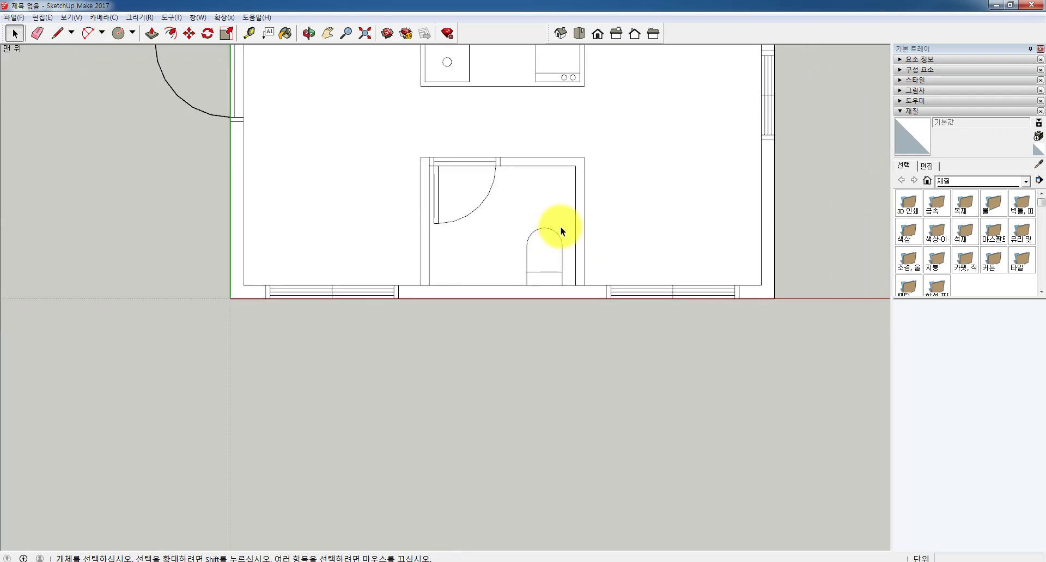
pyautogui.scroll(6, 561, 232)
# Try offsetting the toilet bowl outline inward by about 81 mm, then undo the offset
pyautogui.moveTo(258, 531)
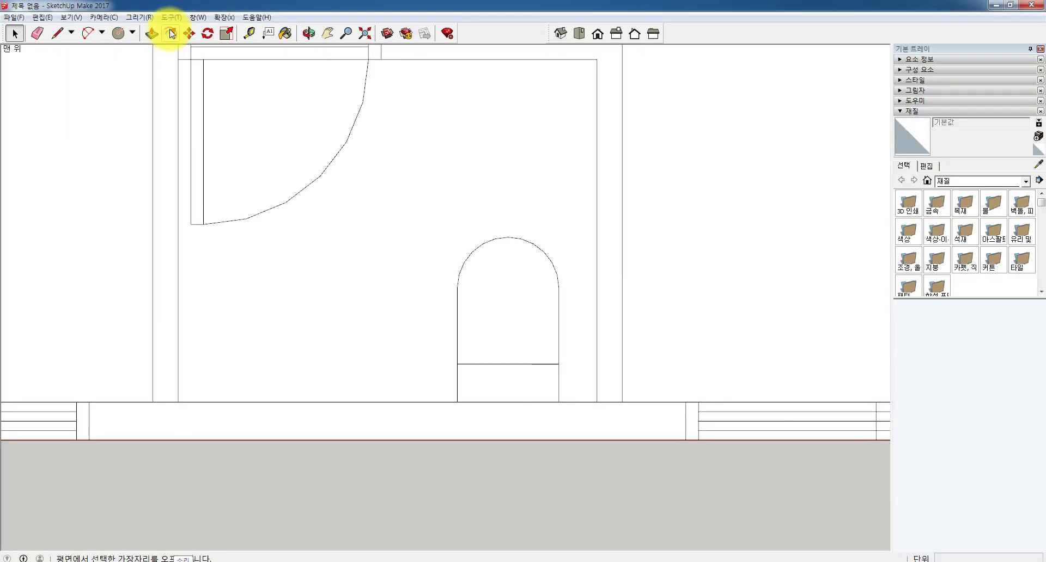
pyautogui.click(171, 40)
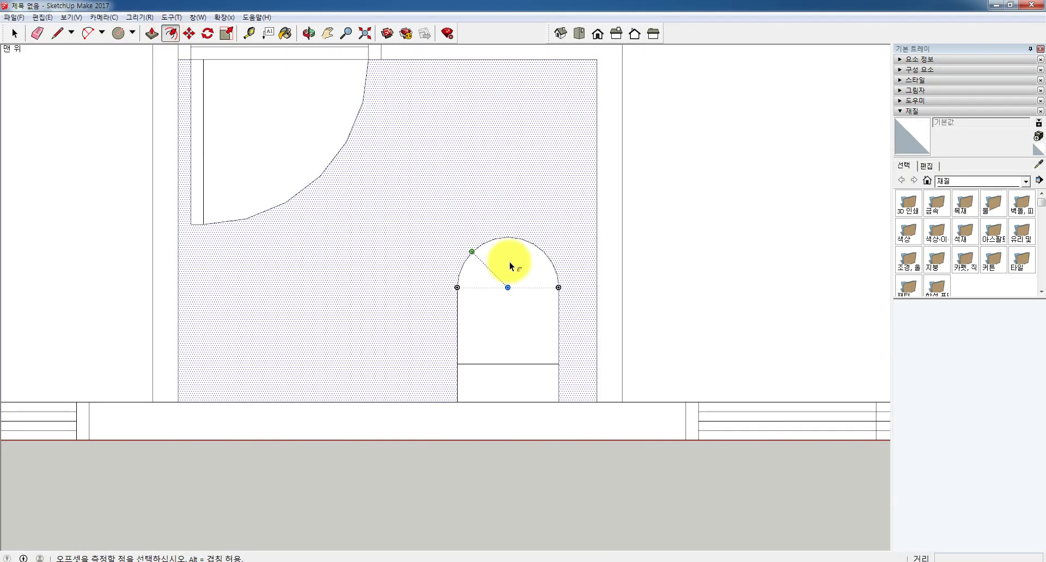
pyautogui.click(558, 297)
pyautogui.click(497, 258)
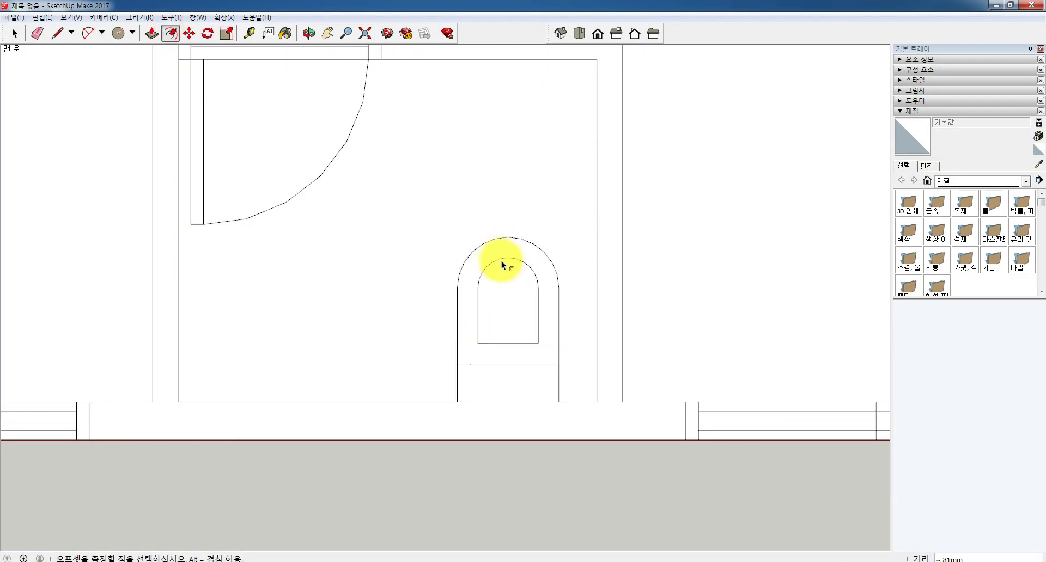
pyautogui.hotkey('ctrl', 'z')
pyautogui.hotkey('ctrl', 'z')
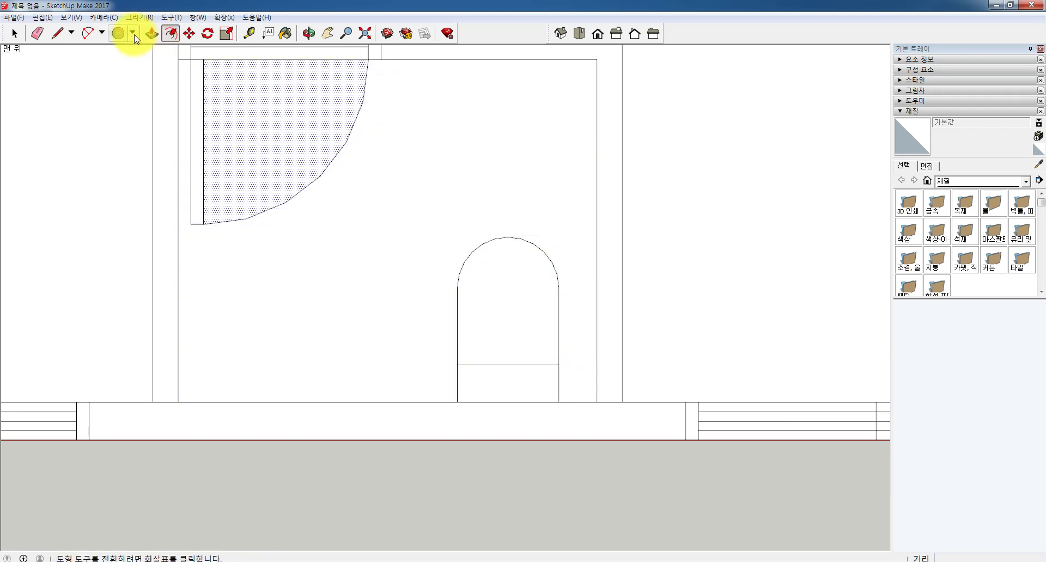
# Try offsetting the toilet bowl outline inward, including once by 30 mm, and undo each attempt
pyautogui.click(171, 33)
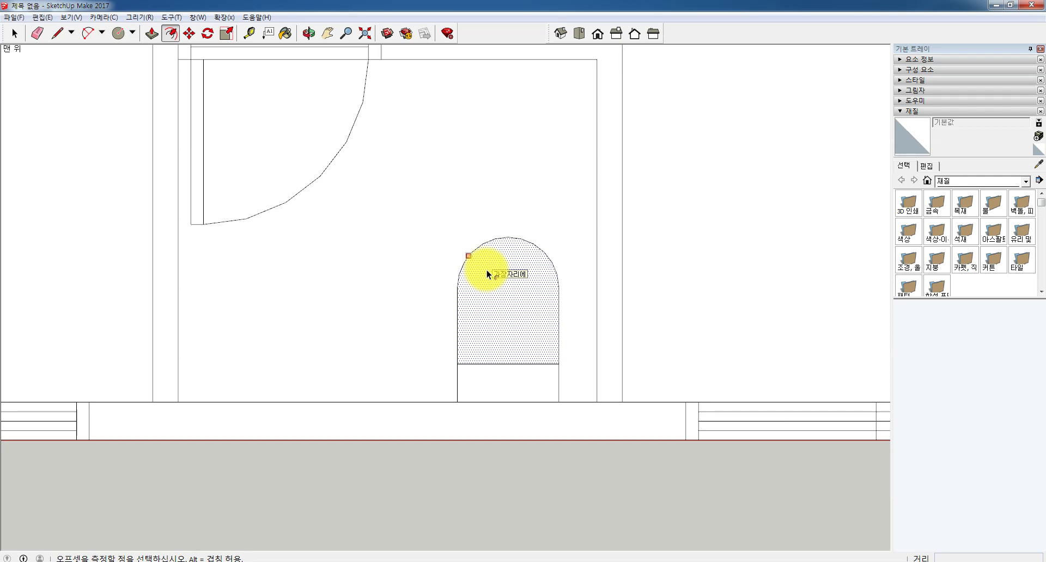
pyautogui.click(486, 270)
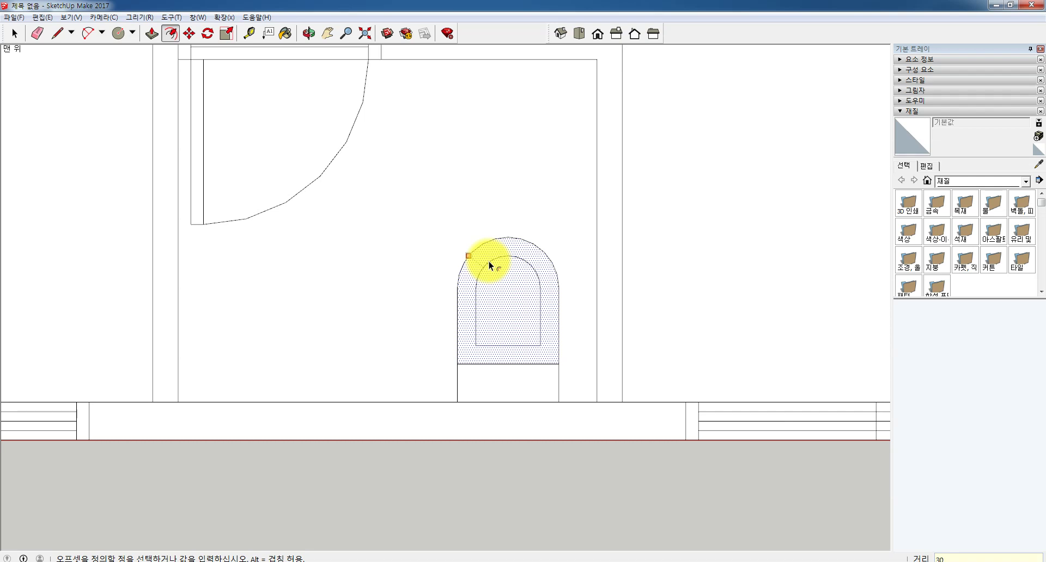
pyautogui.press('Return')
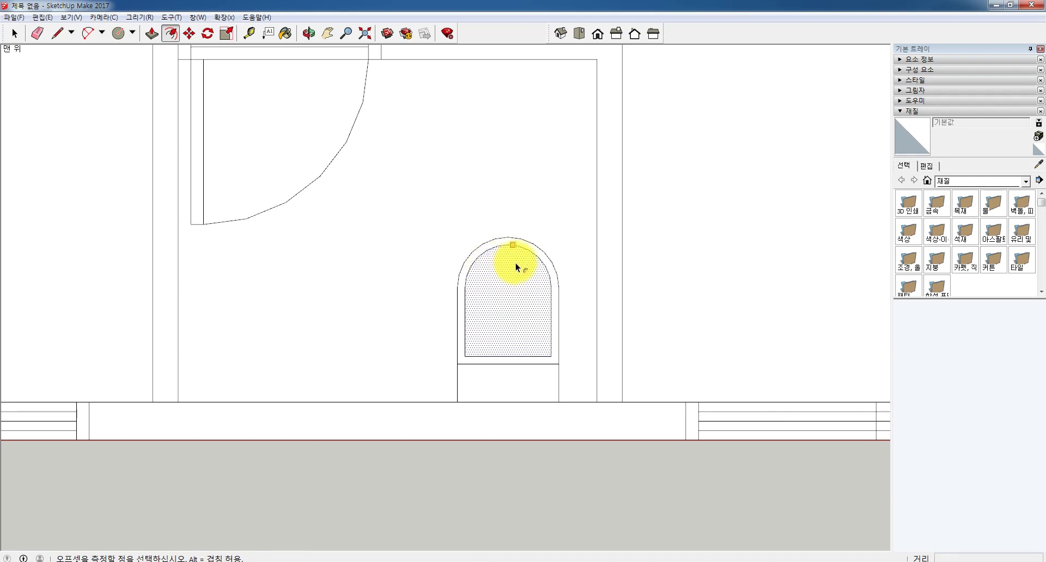
pyautogui.hotkey('ctrl', 'z')
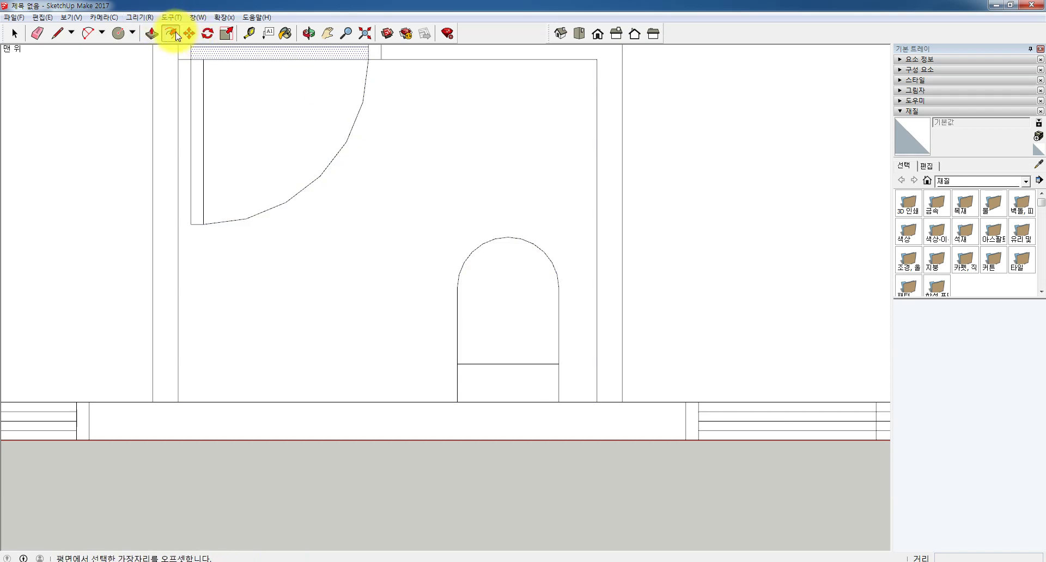
pyautogui.click(495, 264)
pyautogui.click(497, 265)
pyautogui.hotkey('ctrl', 'z')
# Offset the toilet bowl outline inward to draw the inner edge of the seat
pyautogui.click(172, 33)
pyautogui.click(492, 255)
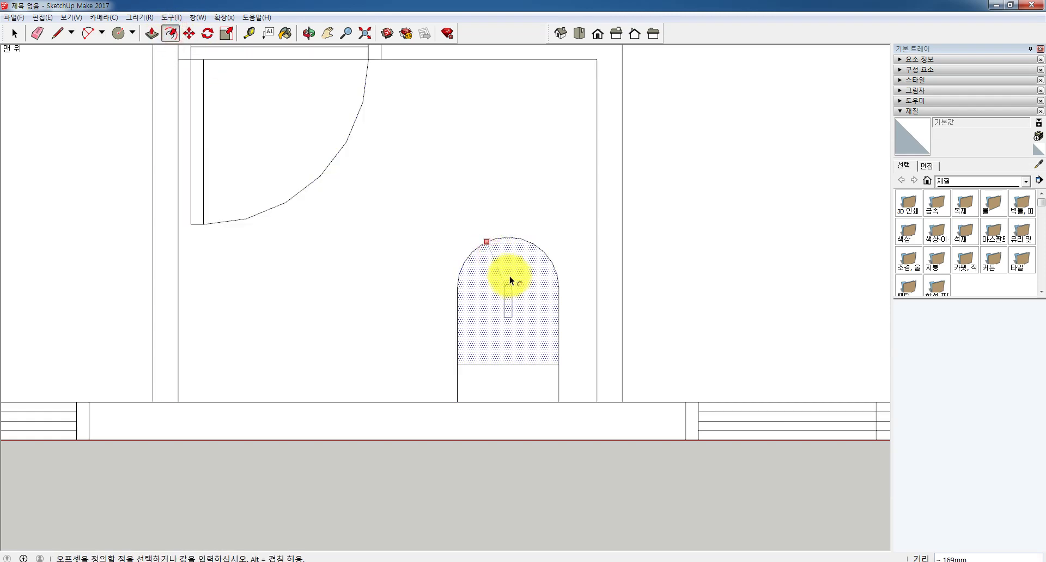
pyautogui.click(496, 259)
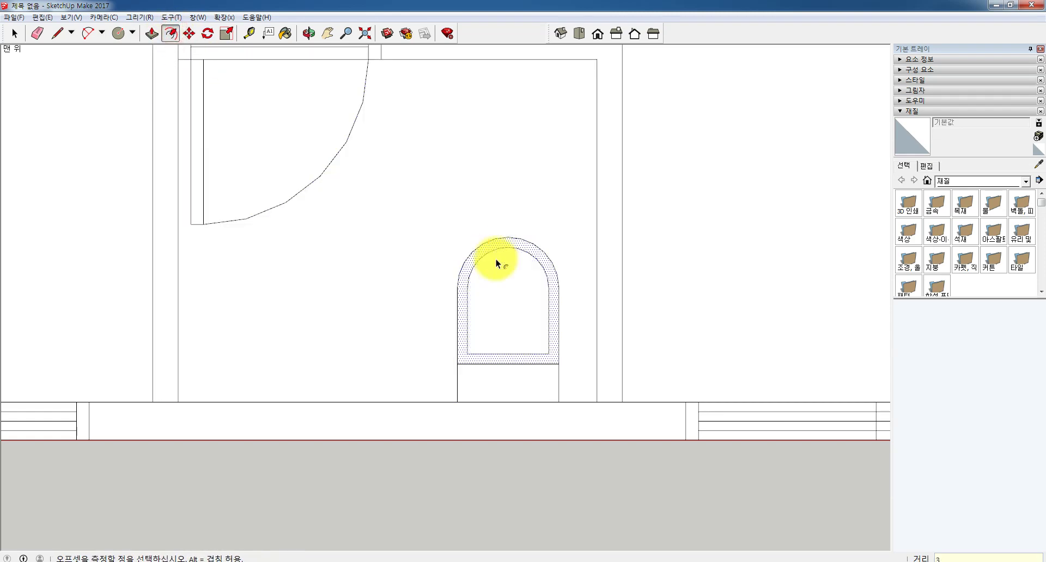
pyautogui.click(14, 34)
pyautogui.scroll(-3, 493, 183)
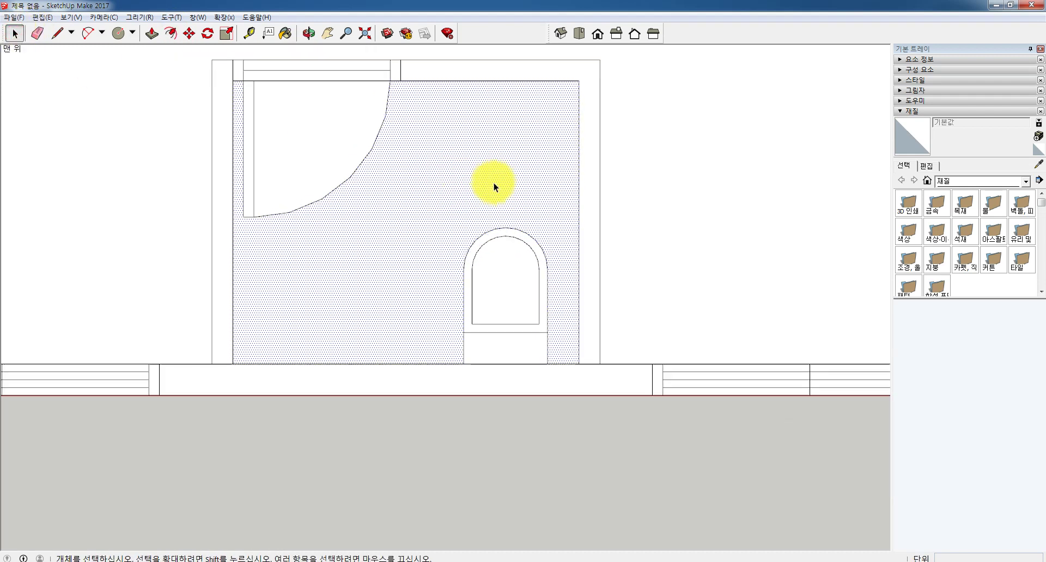
# Draw a circle with a 35 mm radius inside the toilet seat's inner outline, centred in line with the midpoint of its straight rear edge
pyautogui.scroll(2, 520, 264)
pyautogui.scroll(2, 410, 158)
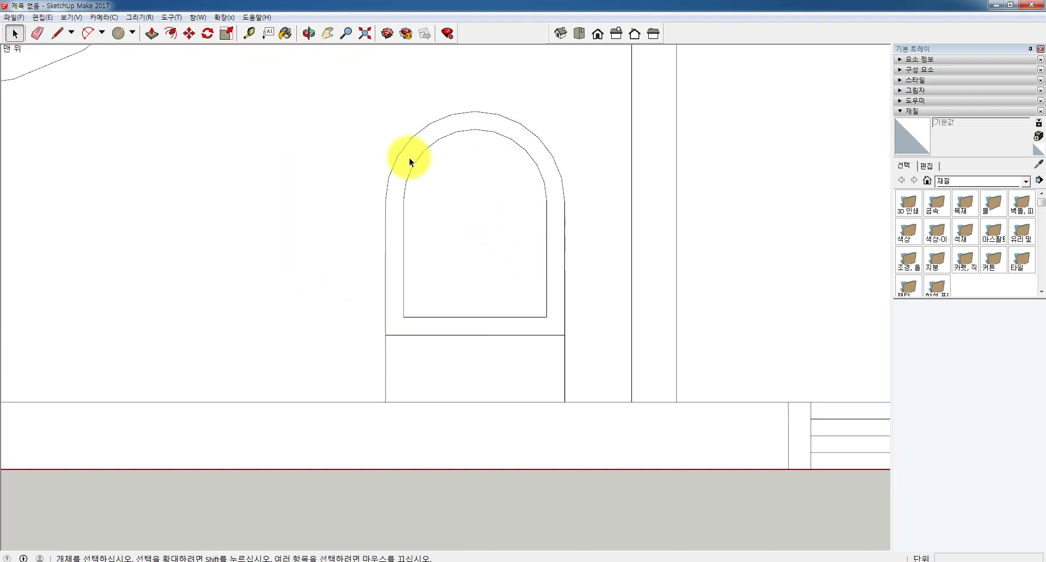
pyautogui.click(132, 33)
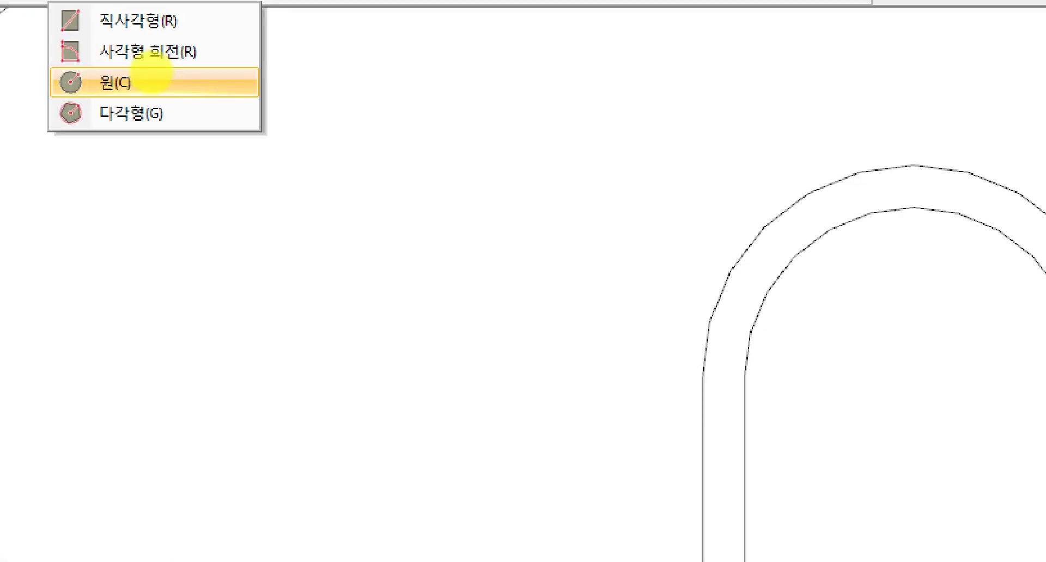
pyautogui.click(153, 76)
pyautogui.click(119, 34)
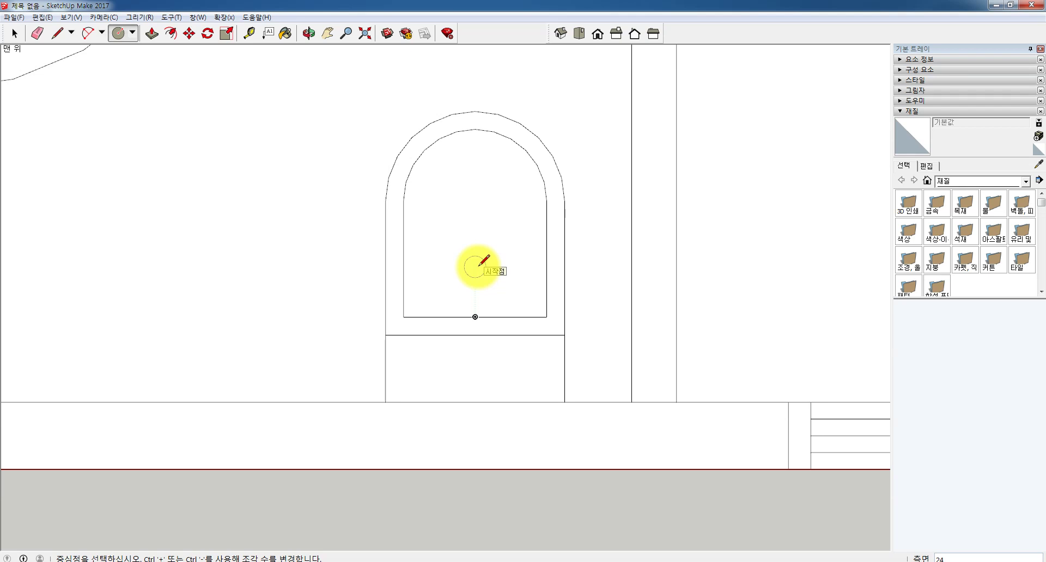
pyautogui.click(475, 267)
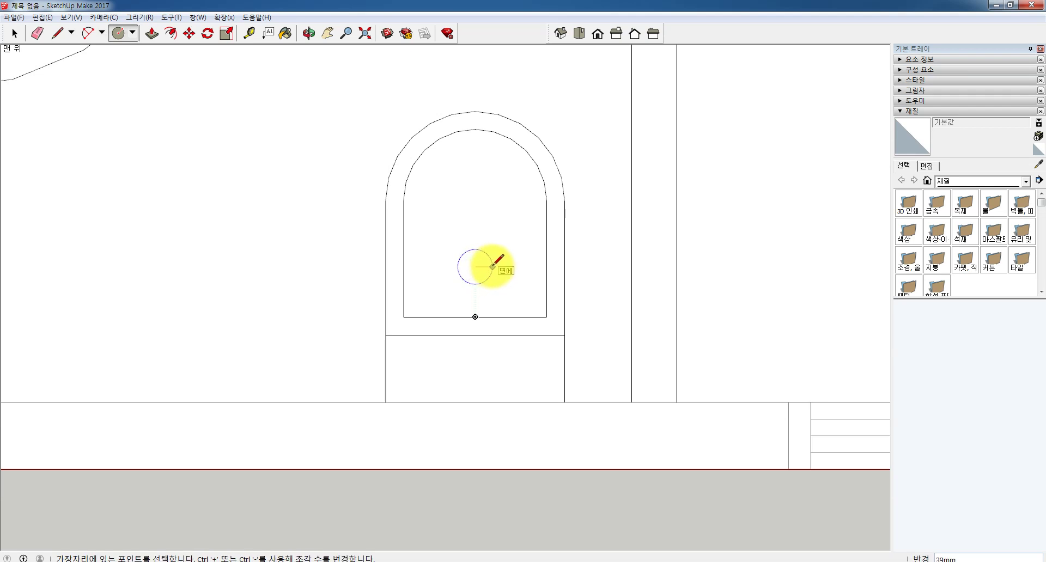
pyautogui.click(492, 266)
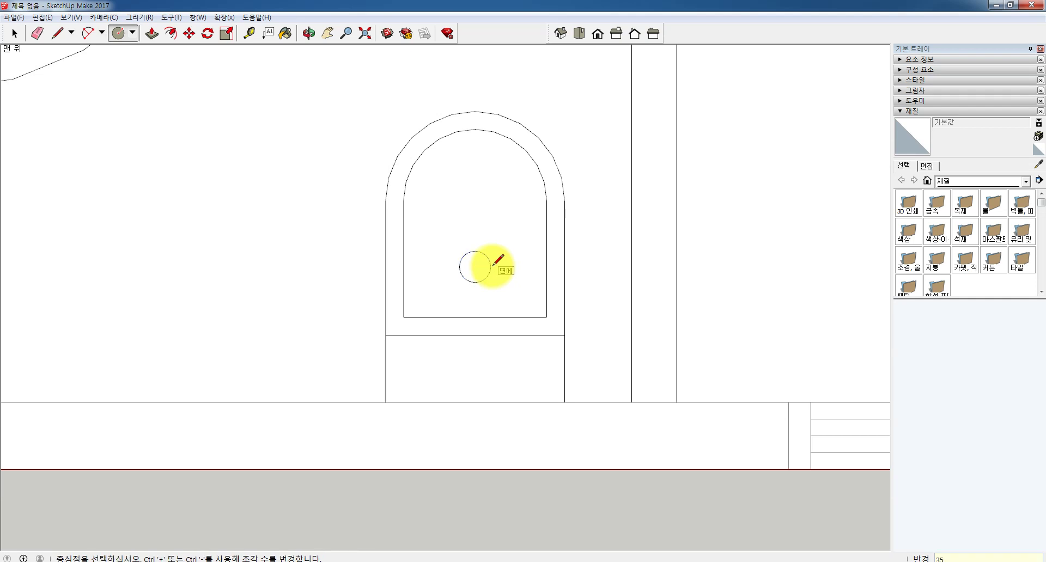
pyautogui.scroll(-4, 479, 272)
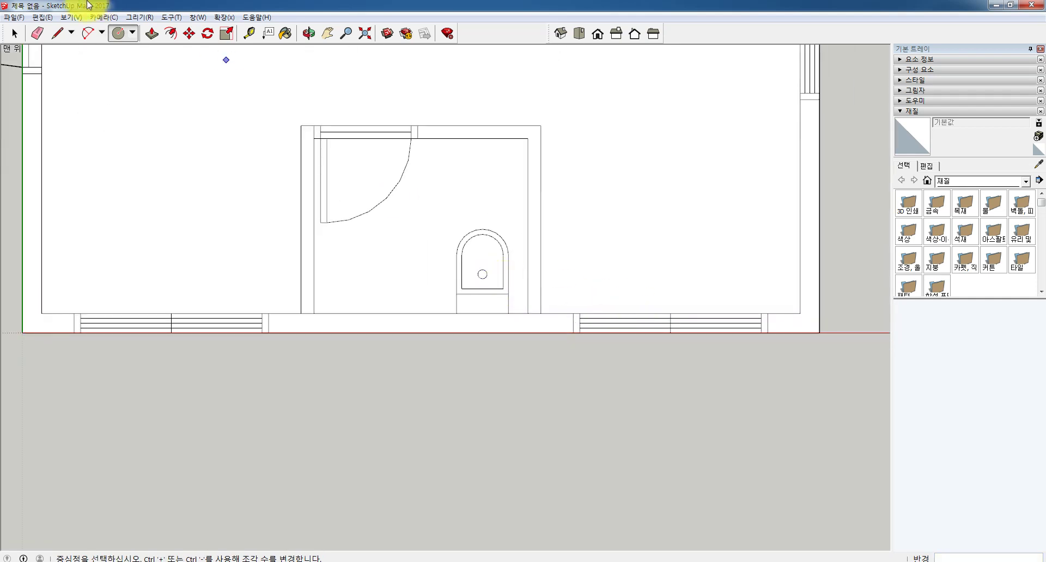
pyautogui.click(14, 33)
pyautogui.scroll(-3, 436, 403)
pyautogui.scroll(2, 453, 185)
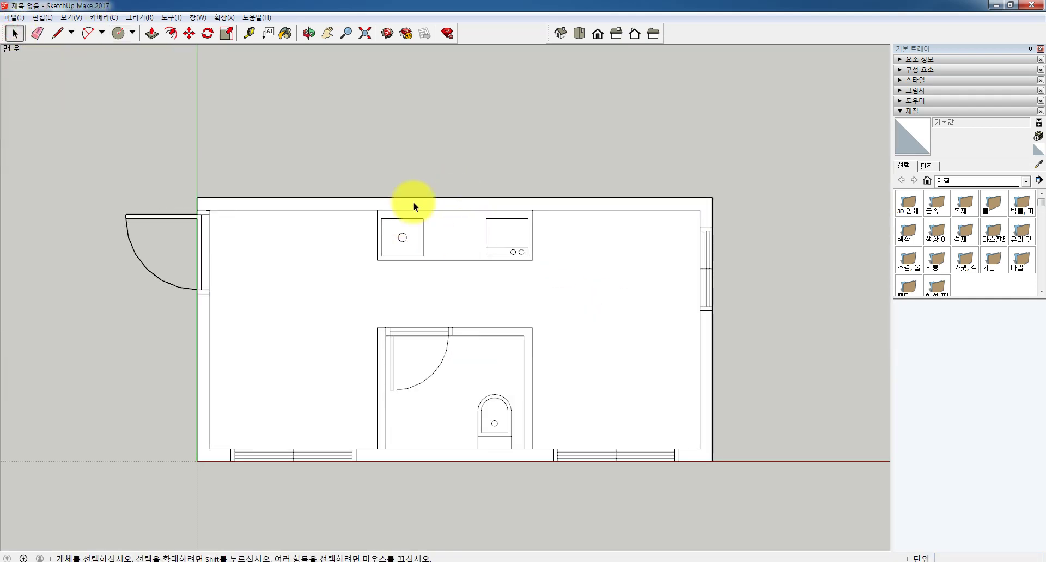
# Switch to the reference plan "5" and examine the bathroom's washbasin and toilet layout within the whole floor plan
pyautogui.moveTo(112, 550)
pyautogui.click(190, 517)
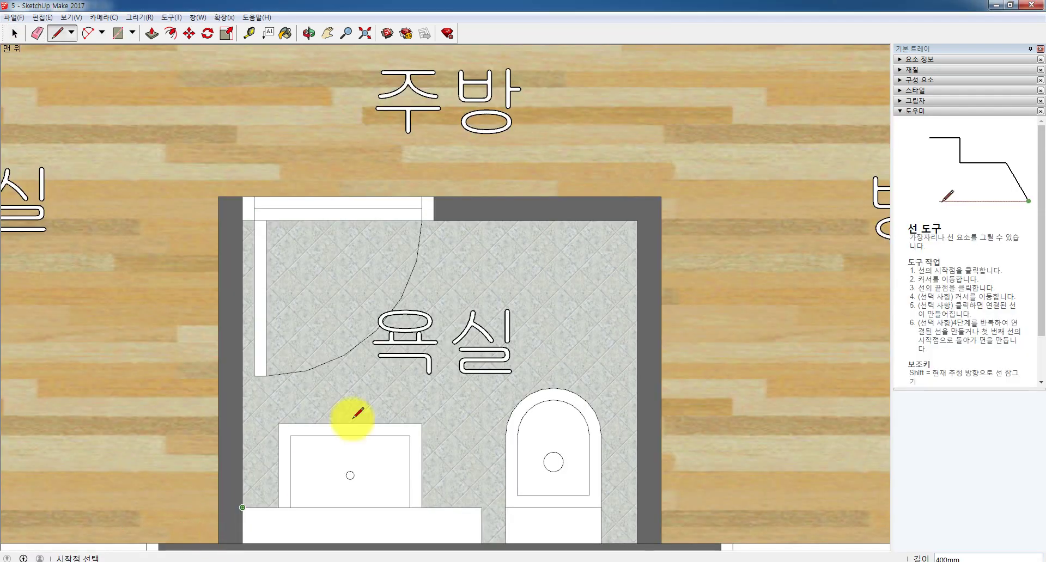
pyautogui.scroll(-5, 474, 411)
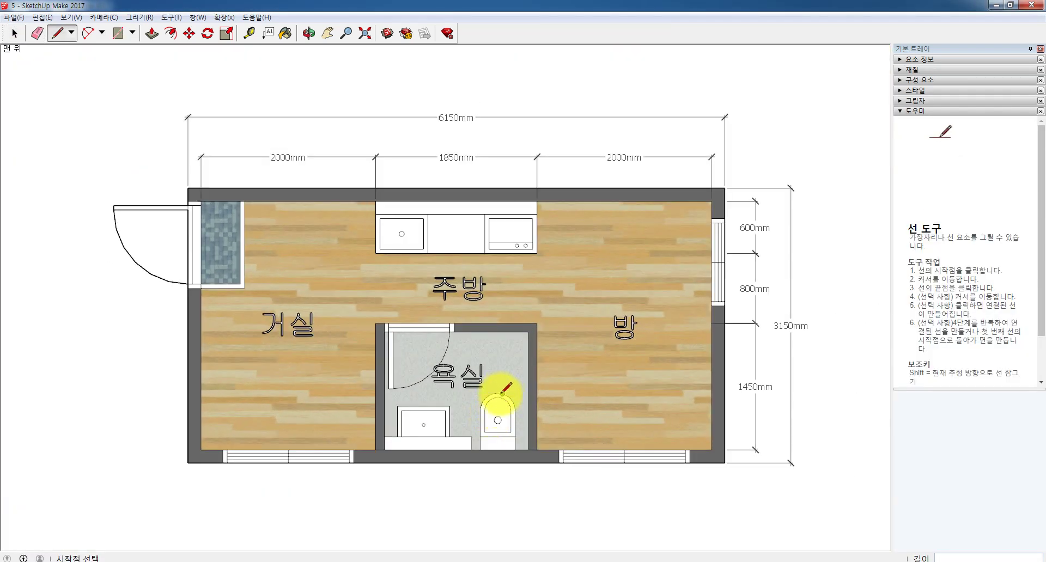
pyautogui.scroll(2, 436, 433)
pyautogui.scroll(-2, 485, 463)
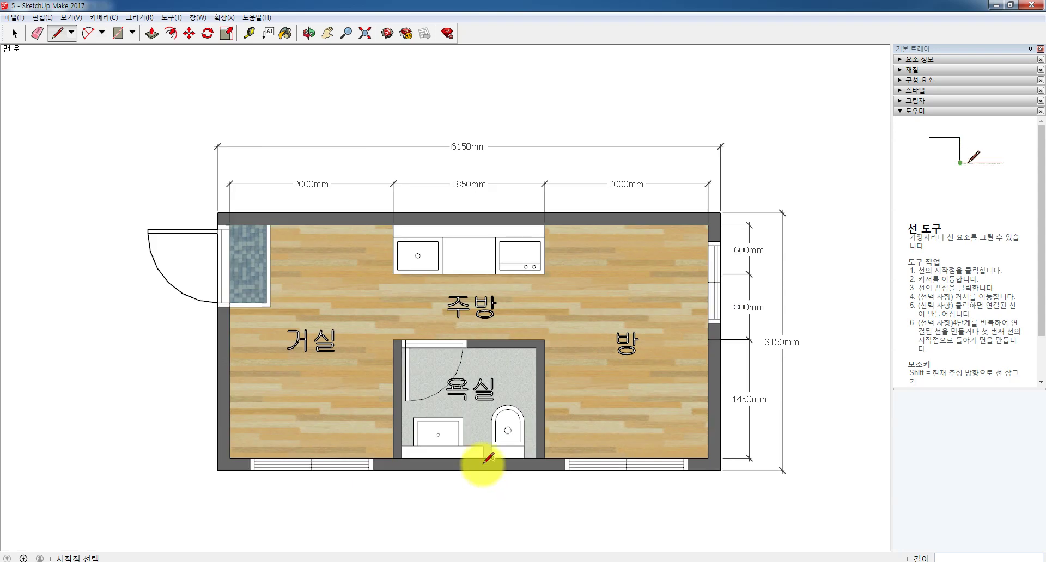